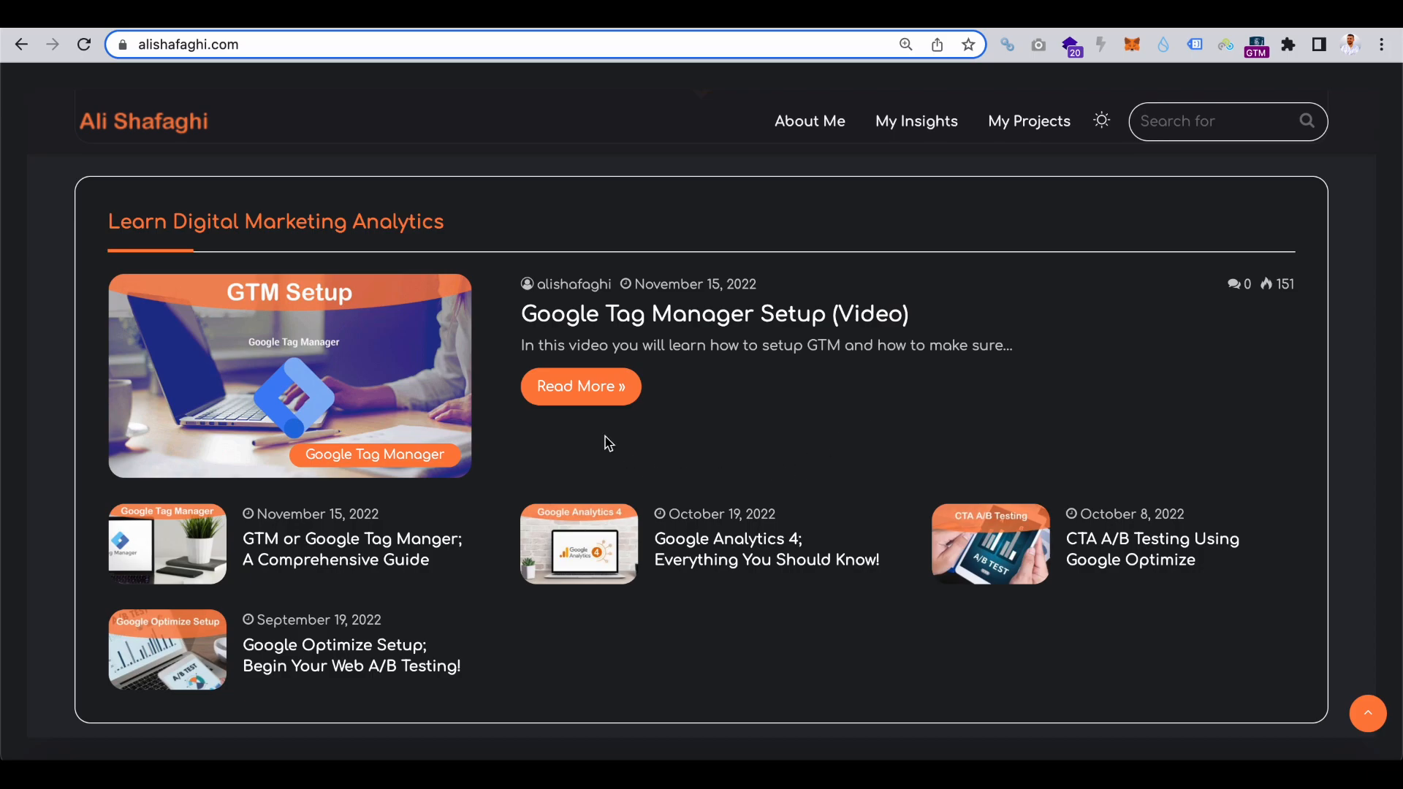
Inspect the Read More button of the Google Tag Manager Setup (Video) post.
scroll(607, 453, "down", 1)
right_click(591, 362)
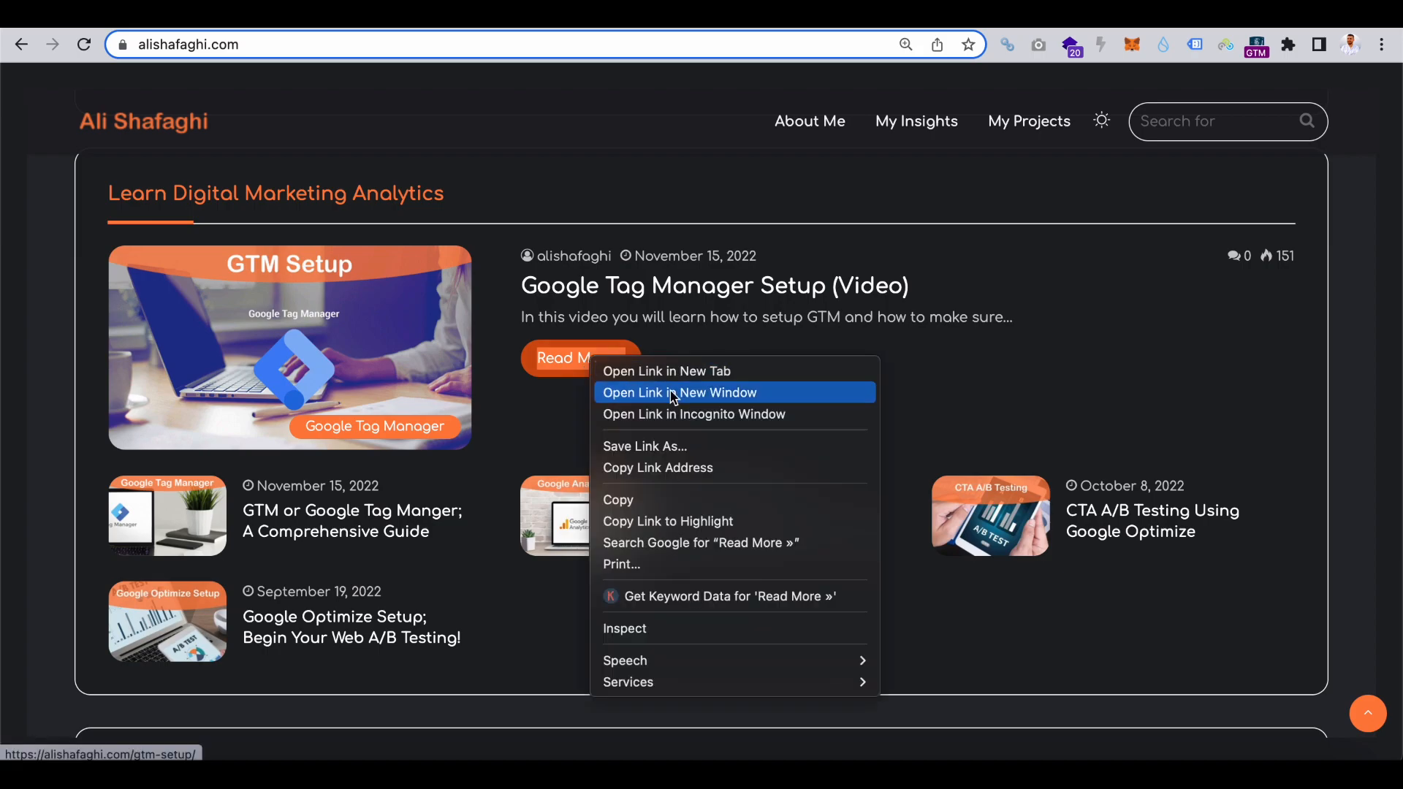
left_click(673, 630)
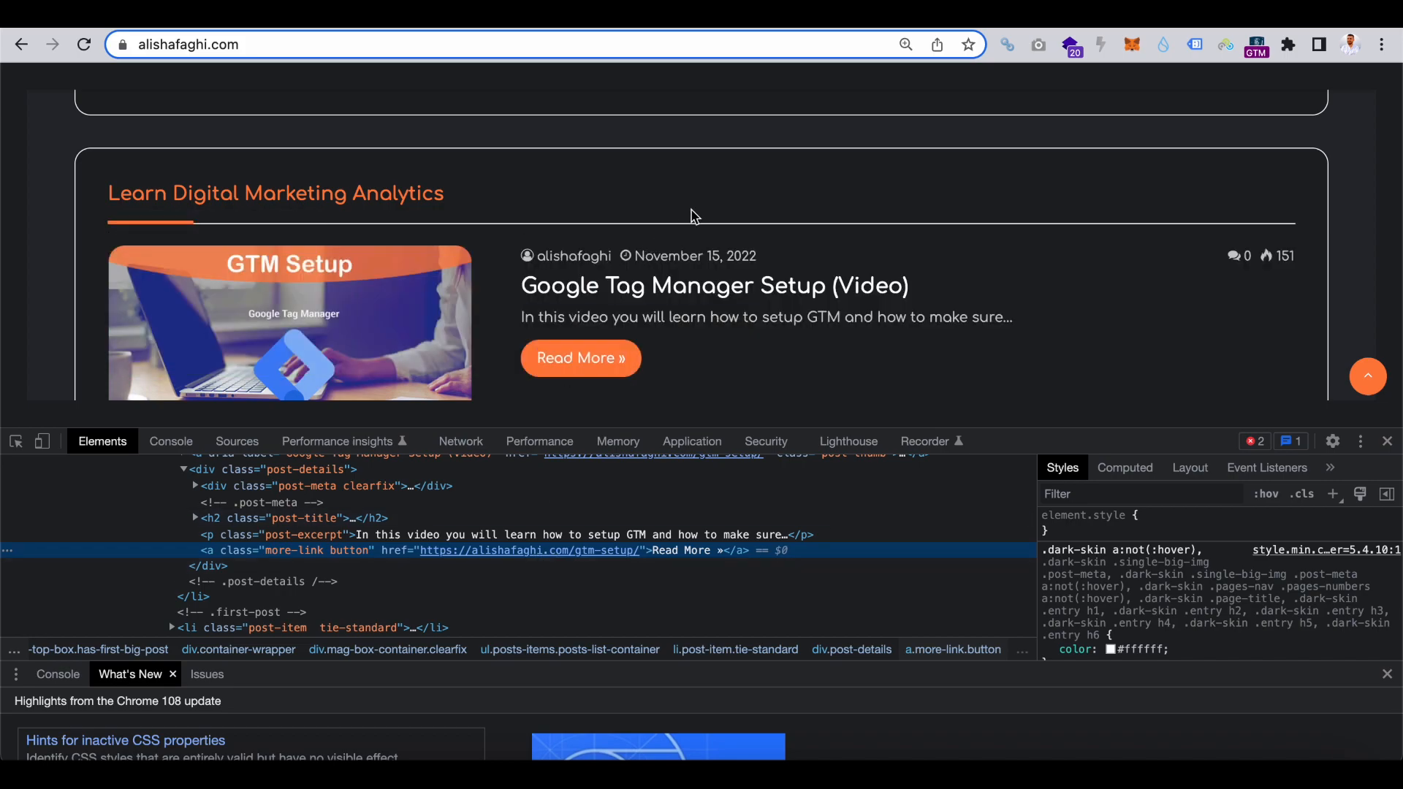
Add a new style rule for a.more-link.button on the selected Read More link.
scroll(743, 176, "down", 1)
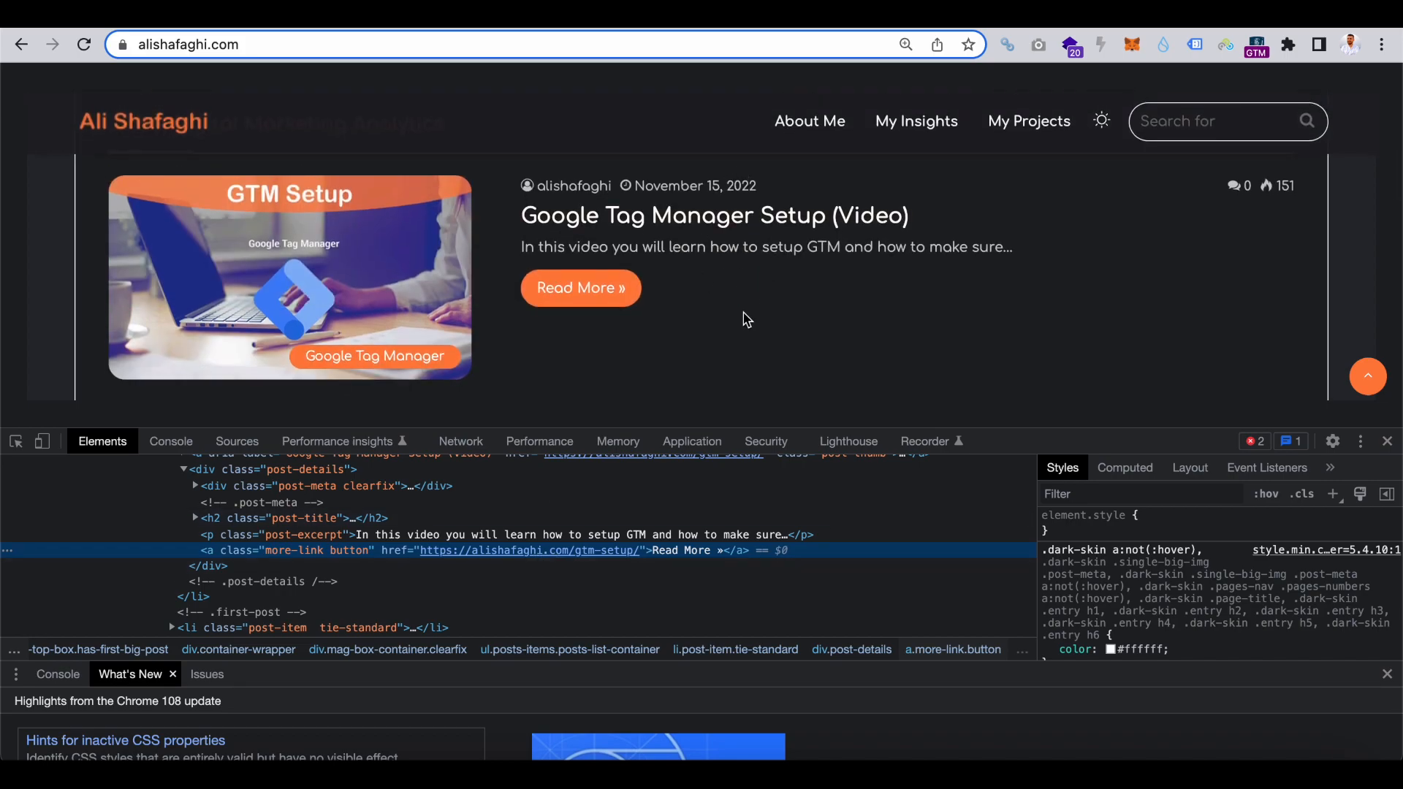
scroll(746, 319, "down", 2)
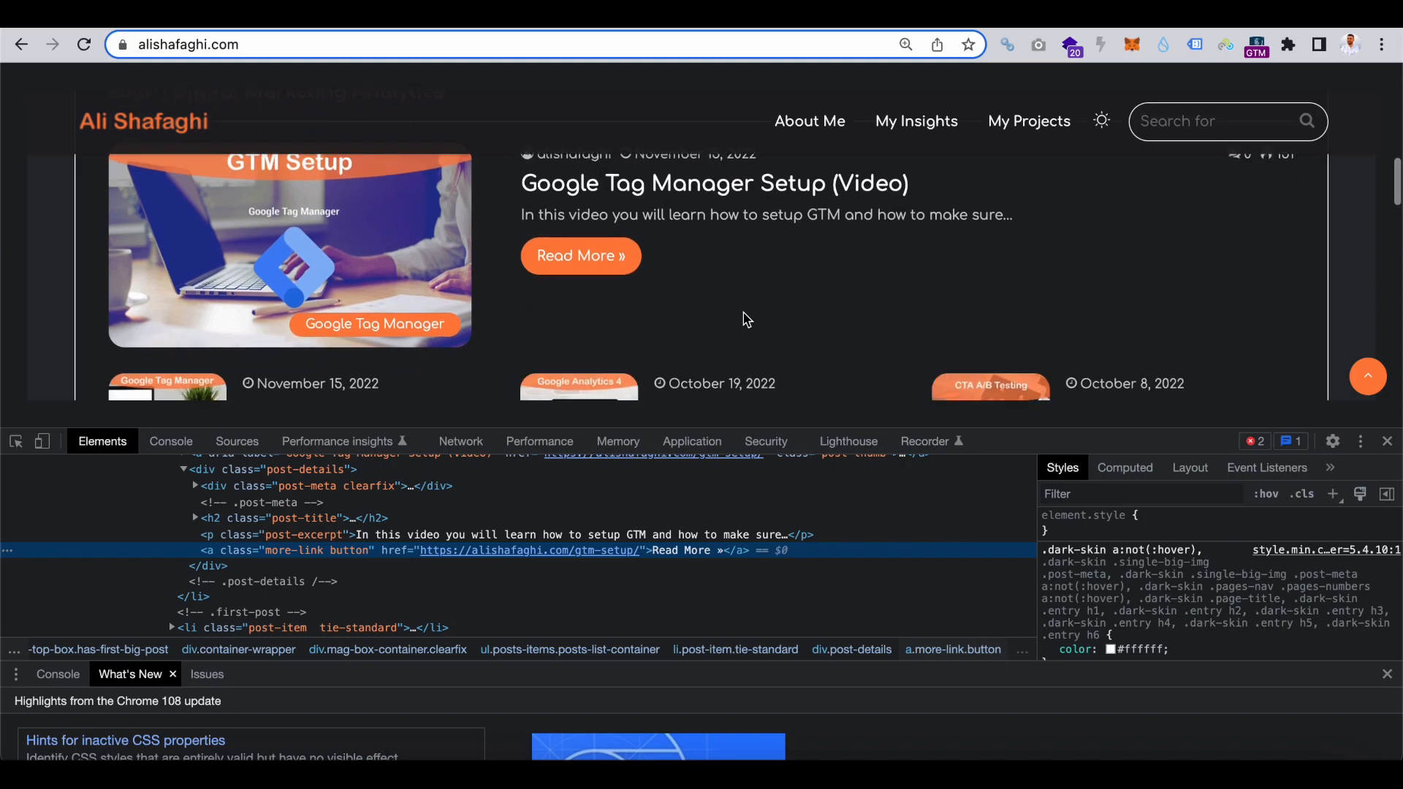
scroll(746, 319, "up", 1)
scroll(746, 319, "up", 1)
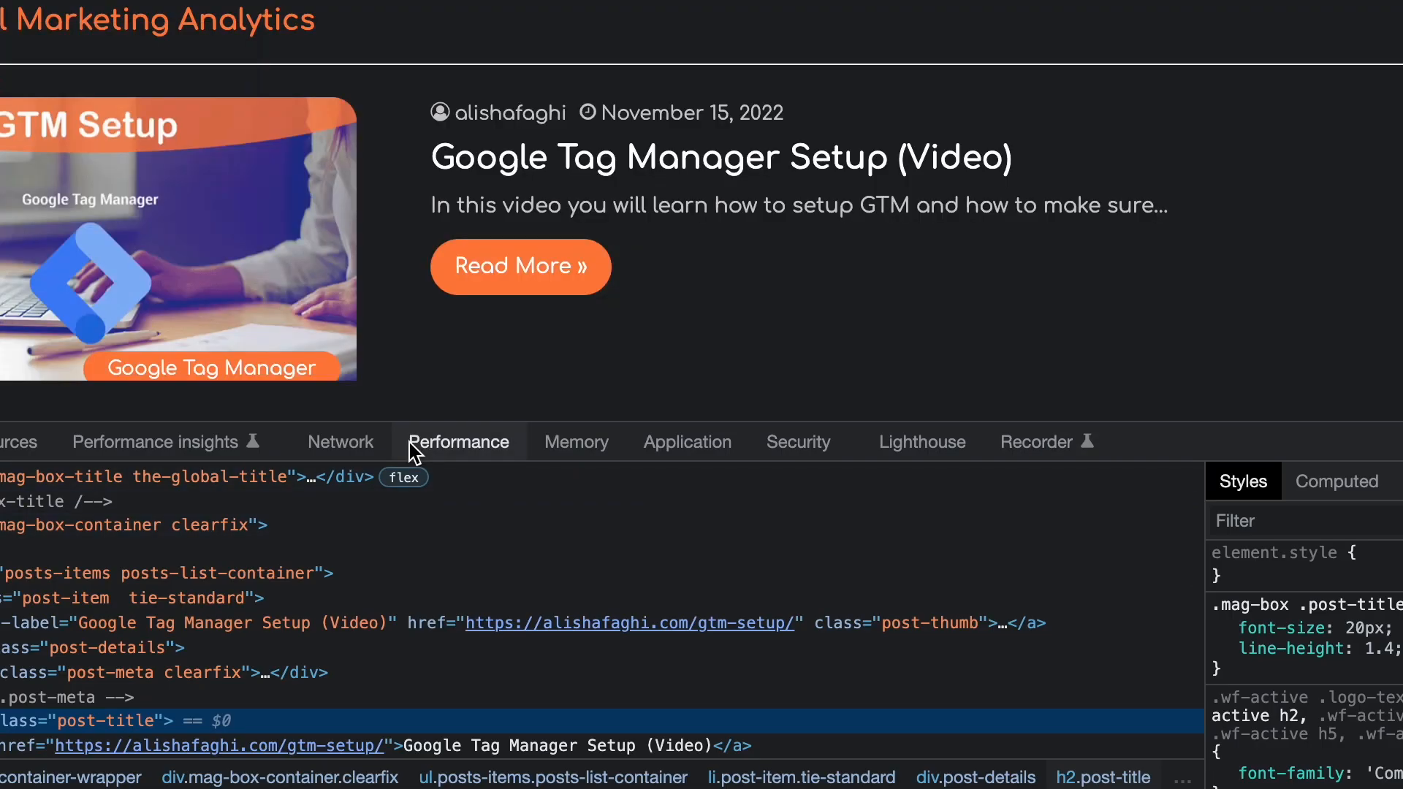
left_click(2, 442)
left_click(502, 283)
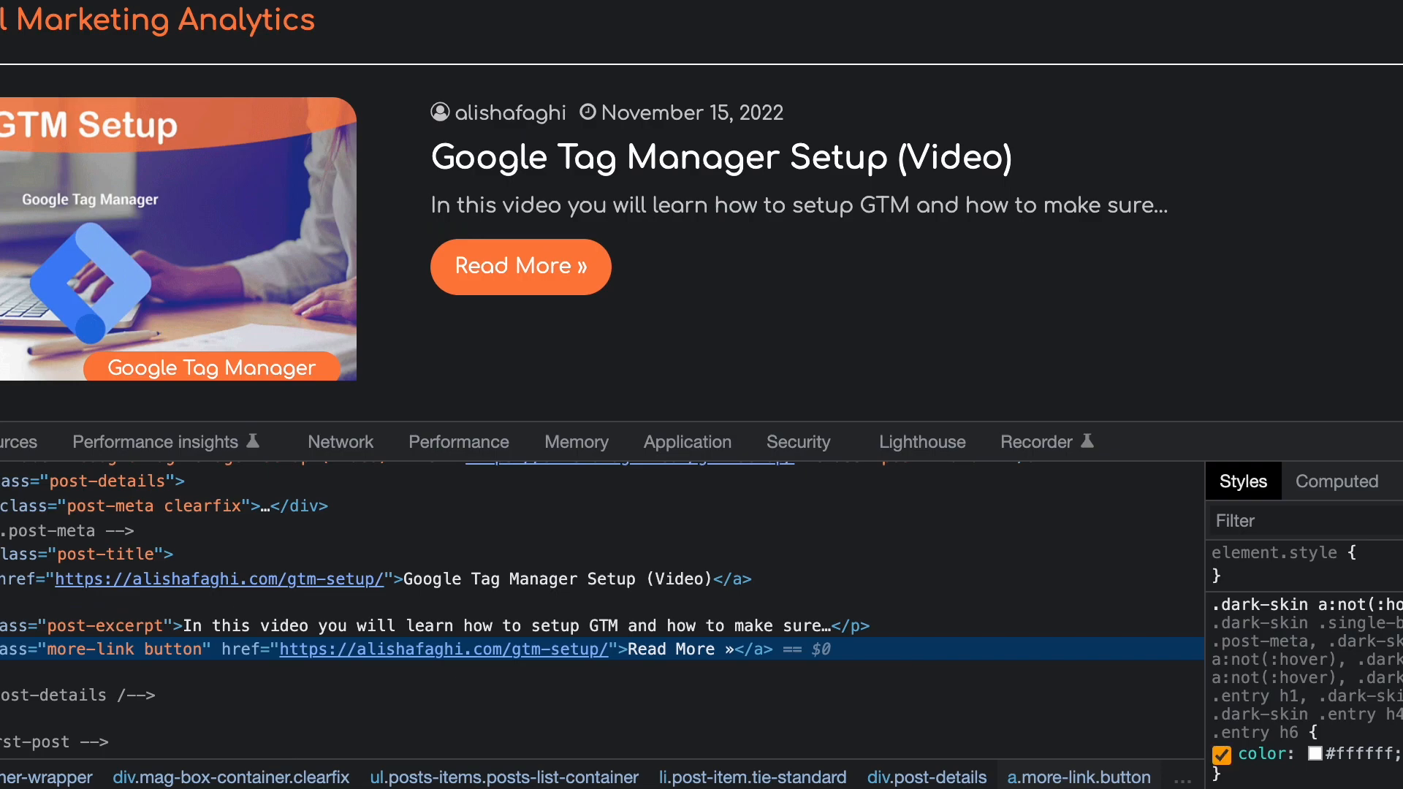
left_click(1402, 521)
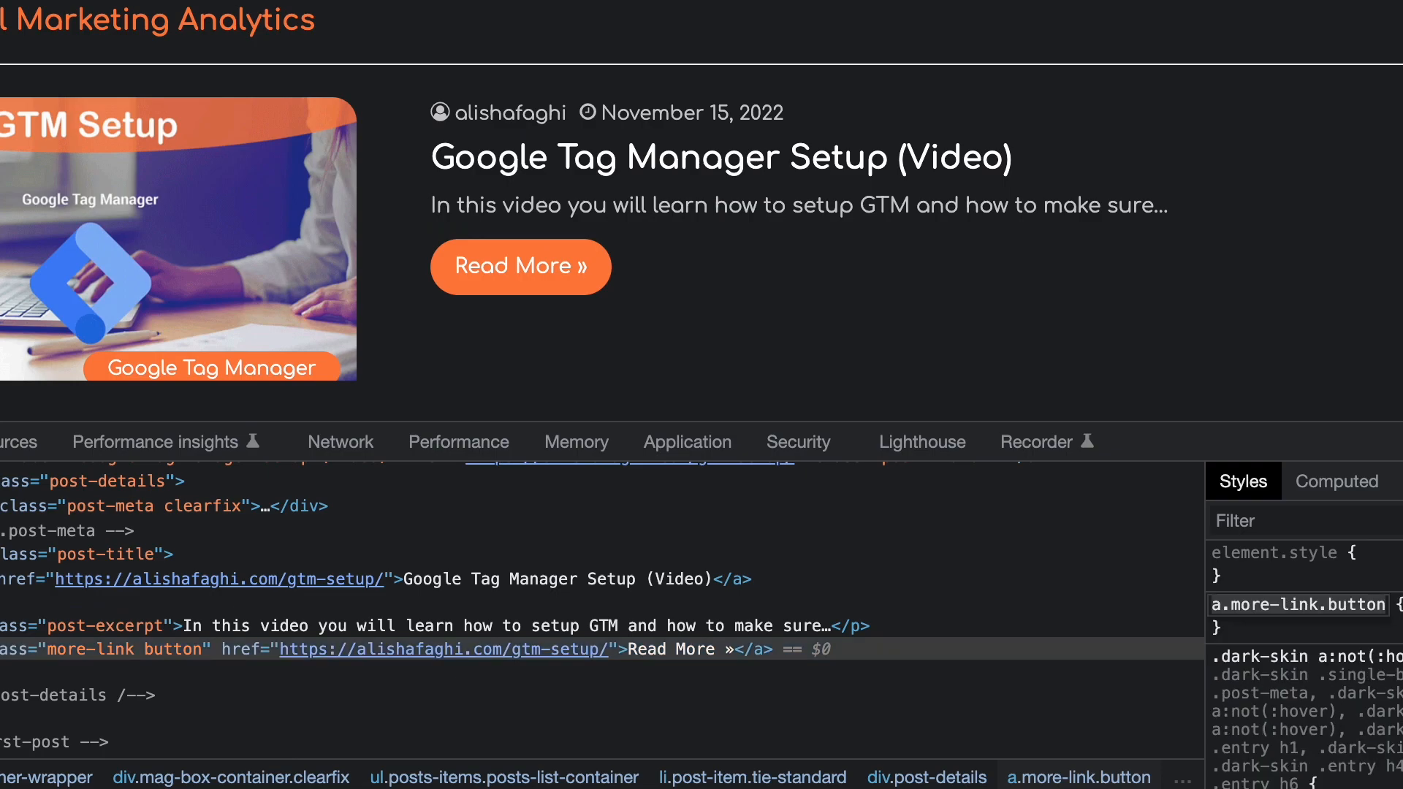
key("Return")
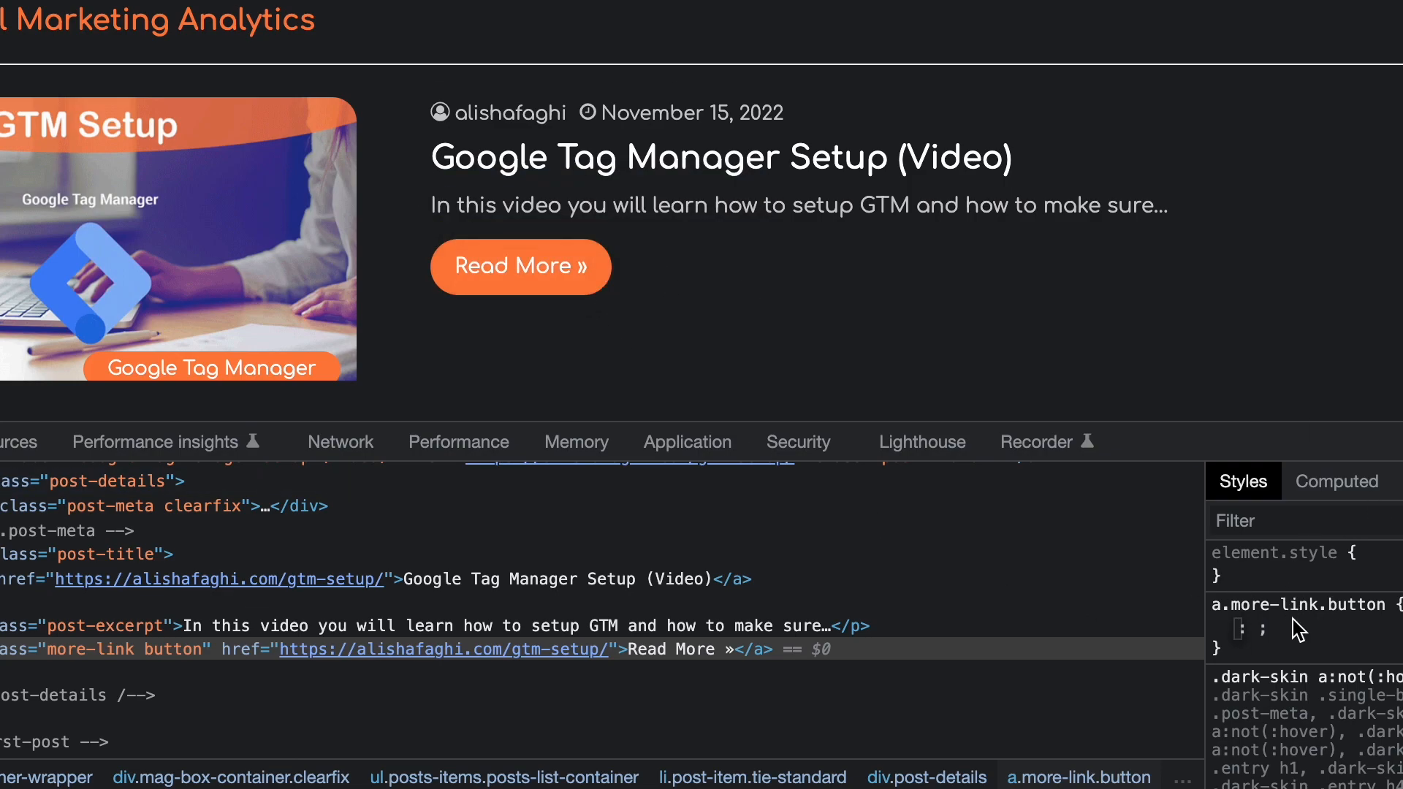
Try to set the new rule's background to red.
type("back")
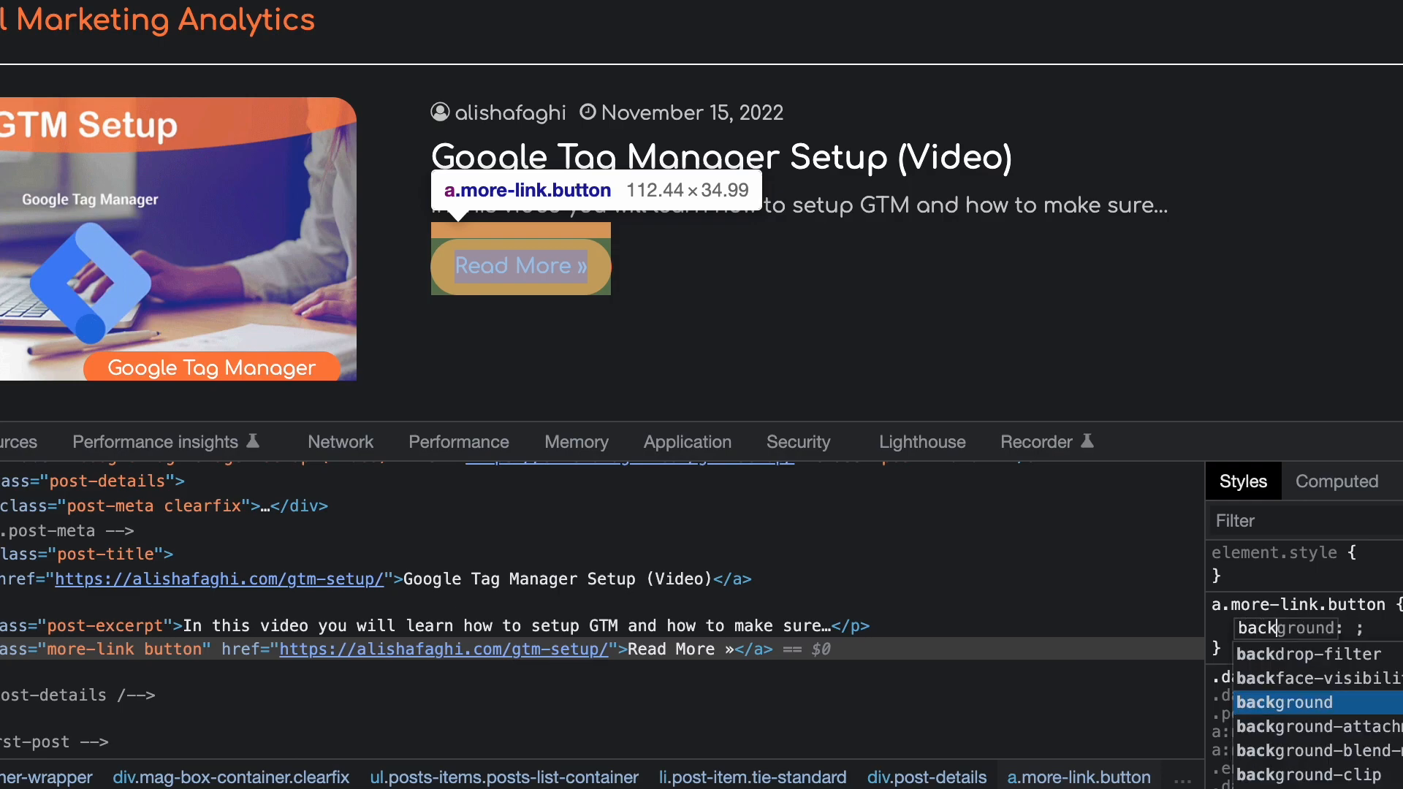
key("Tab")
type("red")
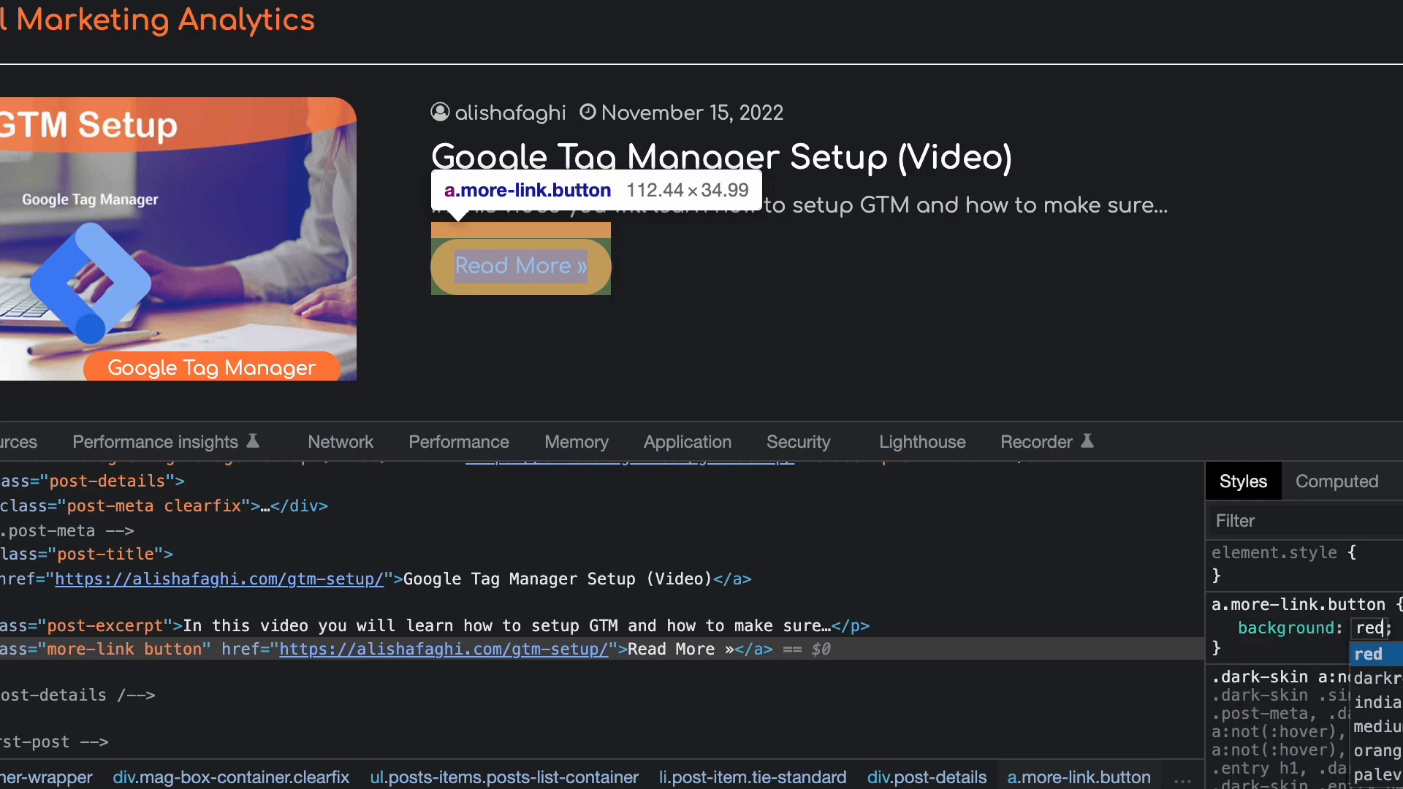
key("Return")
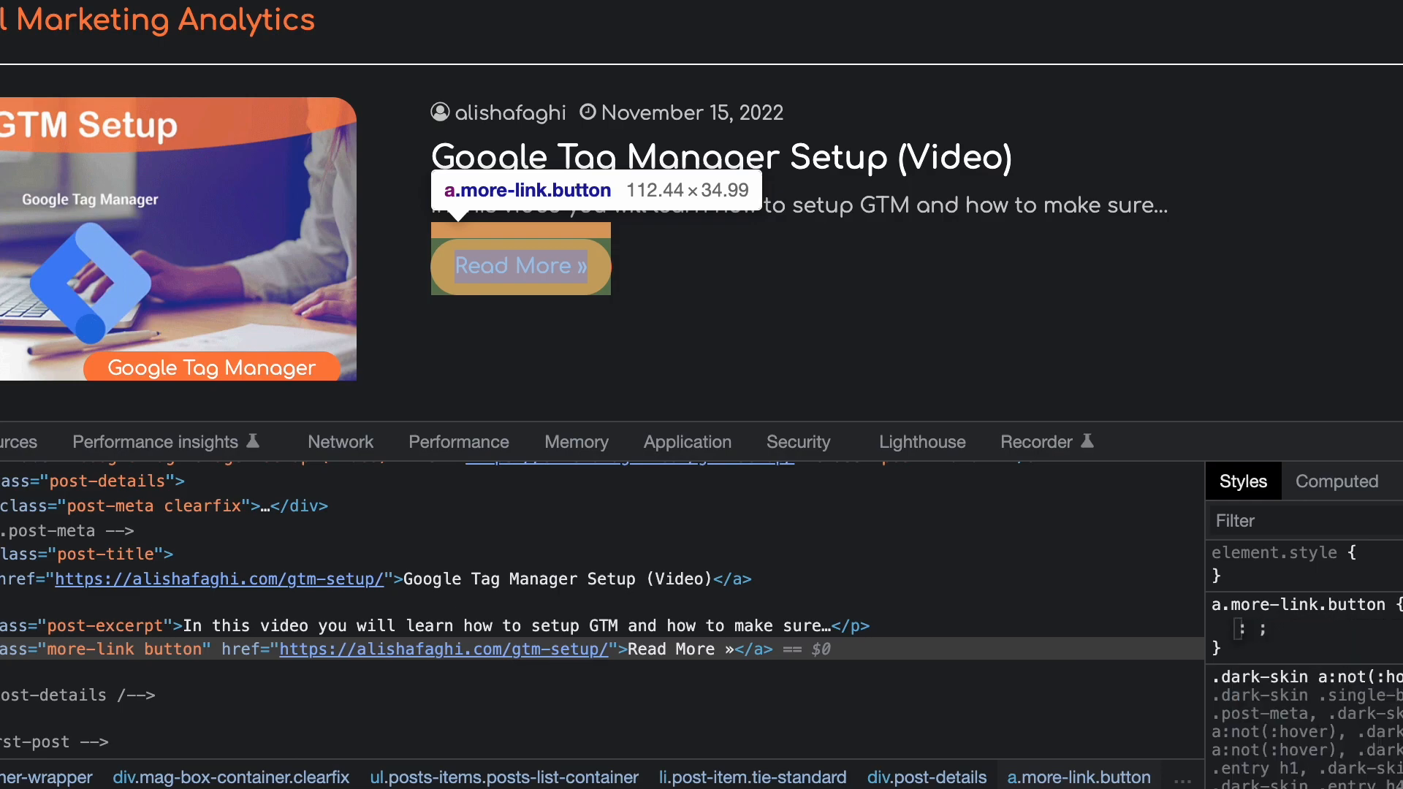
Set the a.more-link.button rule's background to red.
type("bac")
key("Tab")
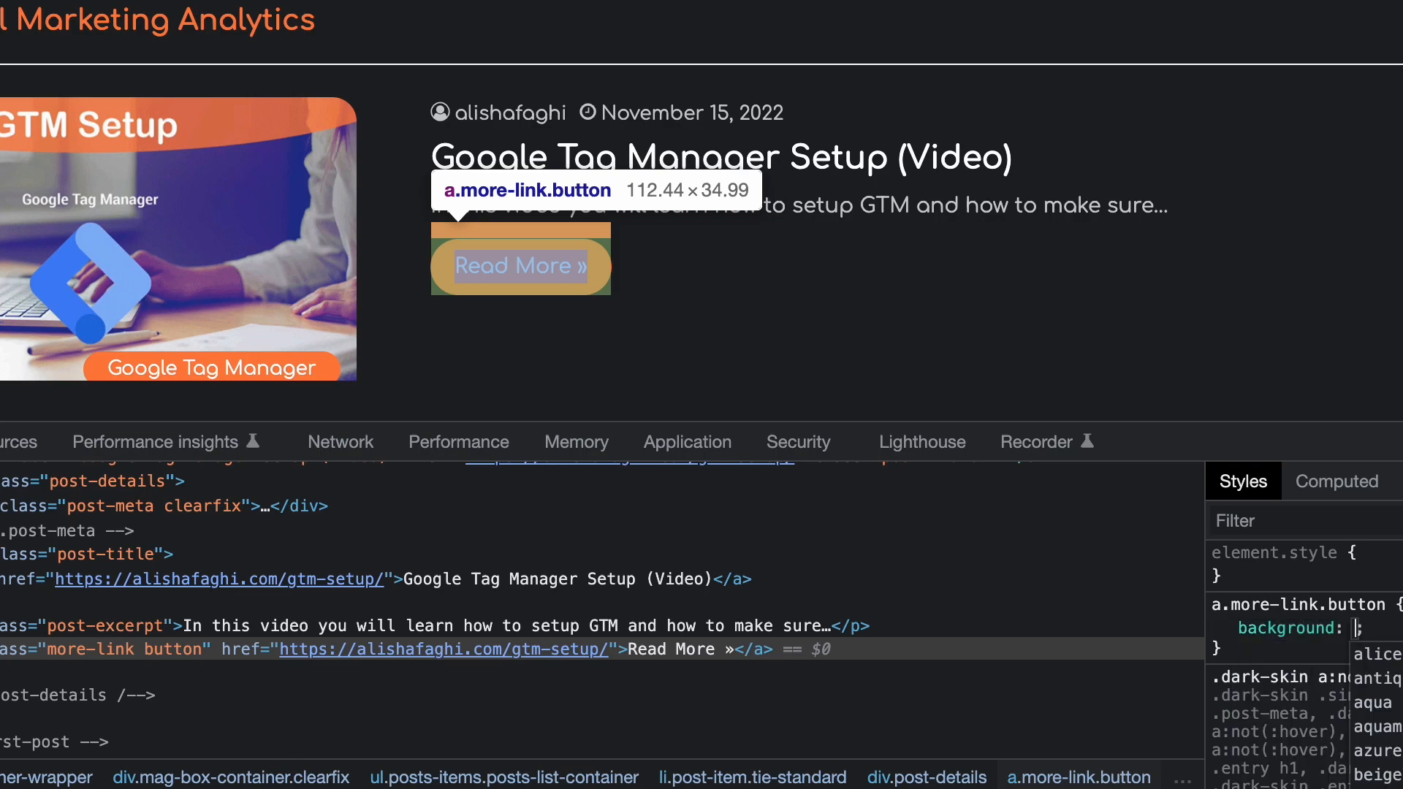
type("red")
key("Return")
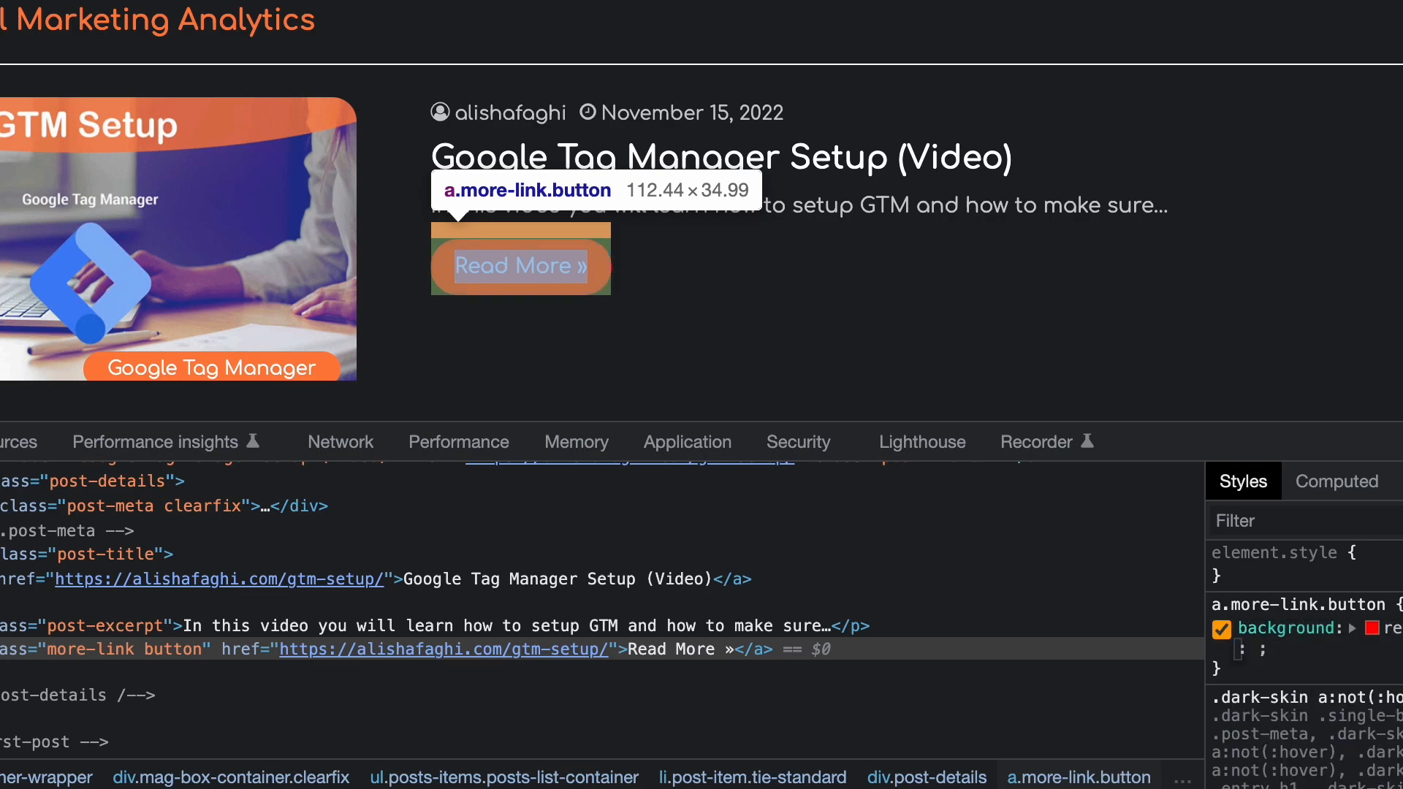
left_click(947, 265)
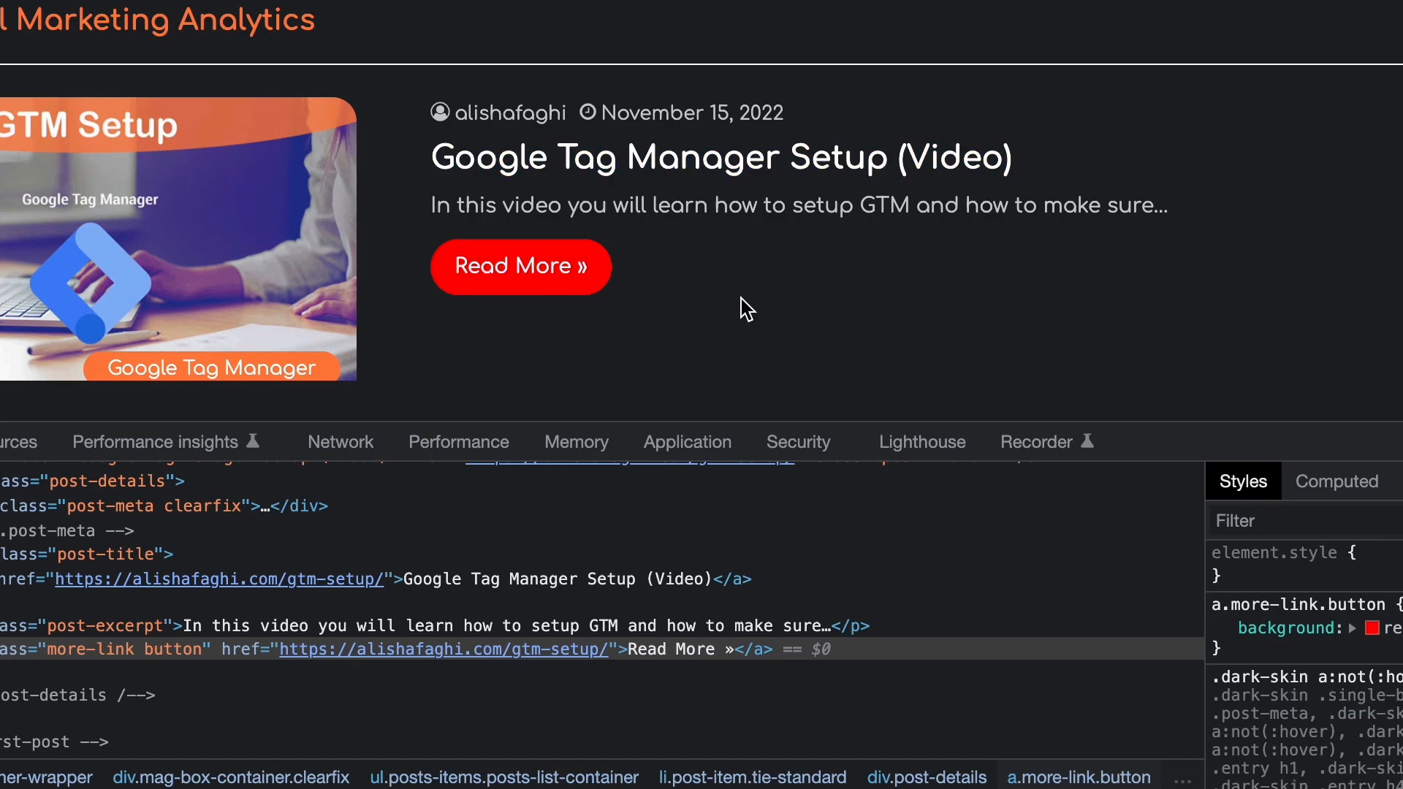
Scroll through the page to examine which buttons the new background rule affects.
scroll(744, 308, "down", 2)
scroll(1058, 257, "down", 6)
scroll(1059, 258, "down", 10)
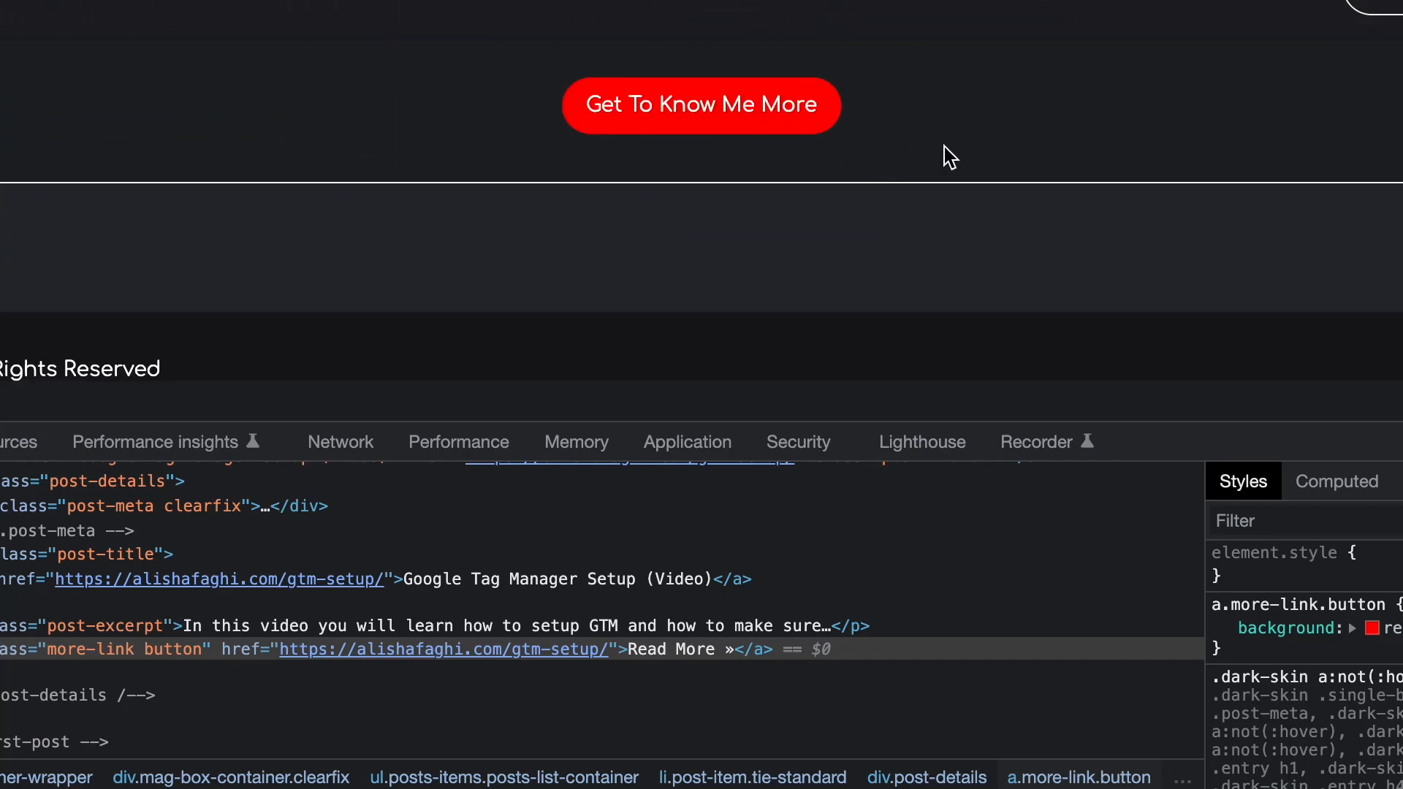
scroll(950, 157, "up", 10)
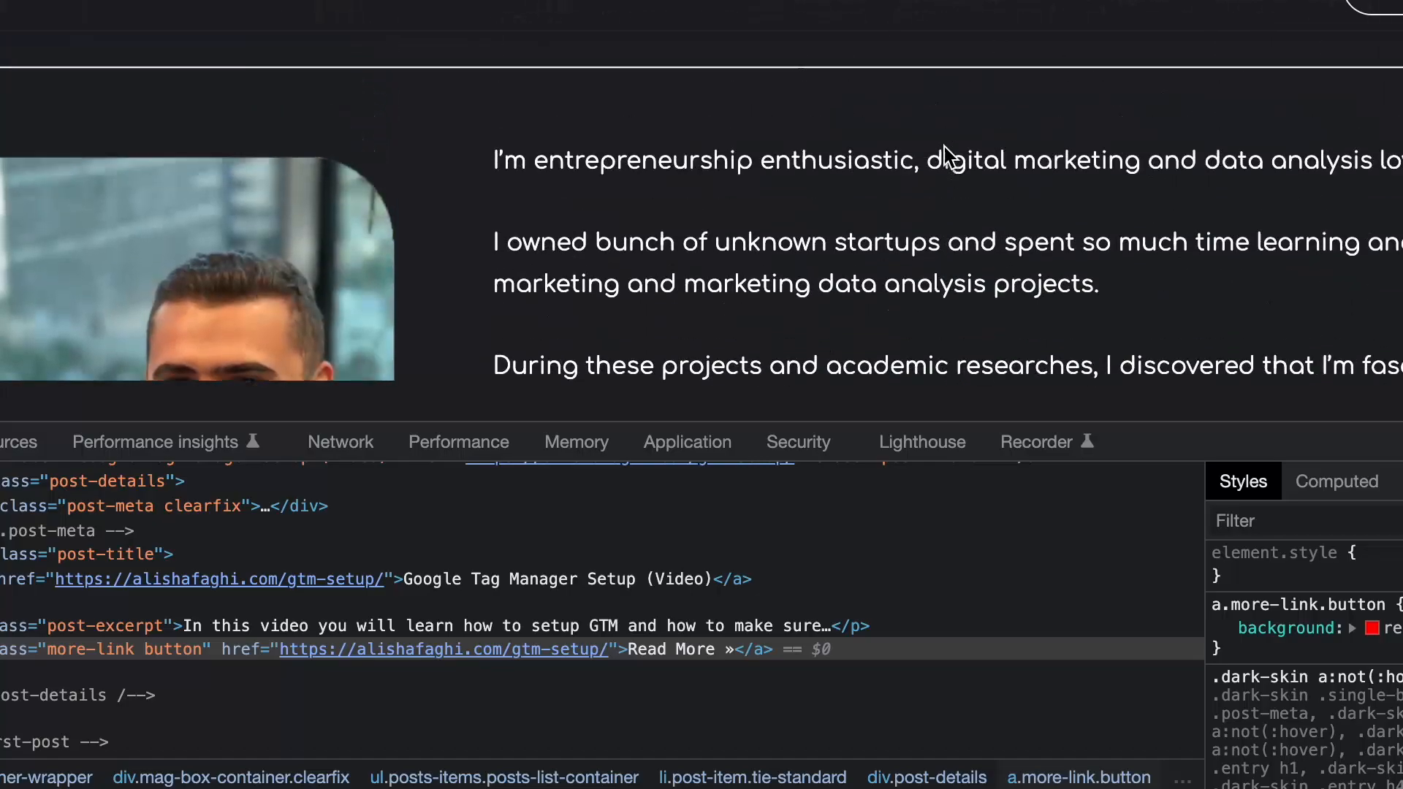
scroll(943, 143, "up", 8)
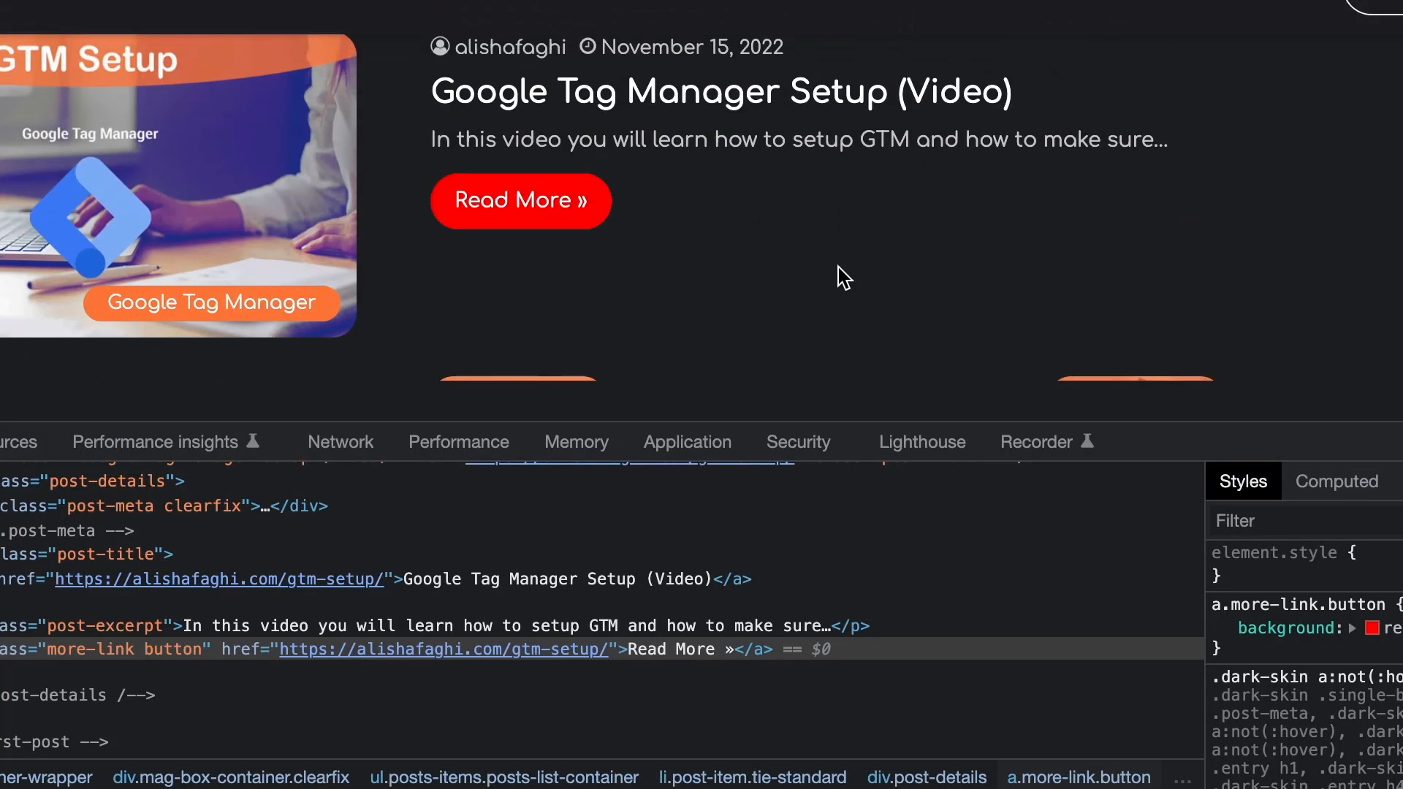
scroll(927, 600, "up", 2)
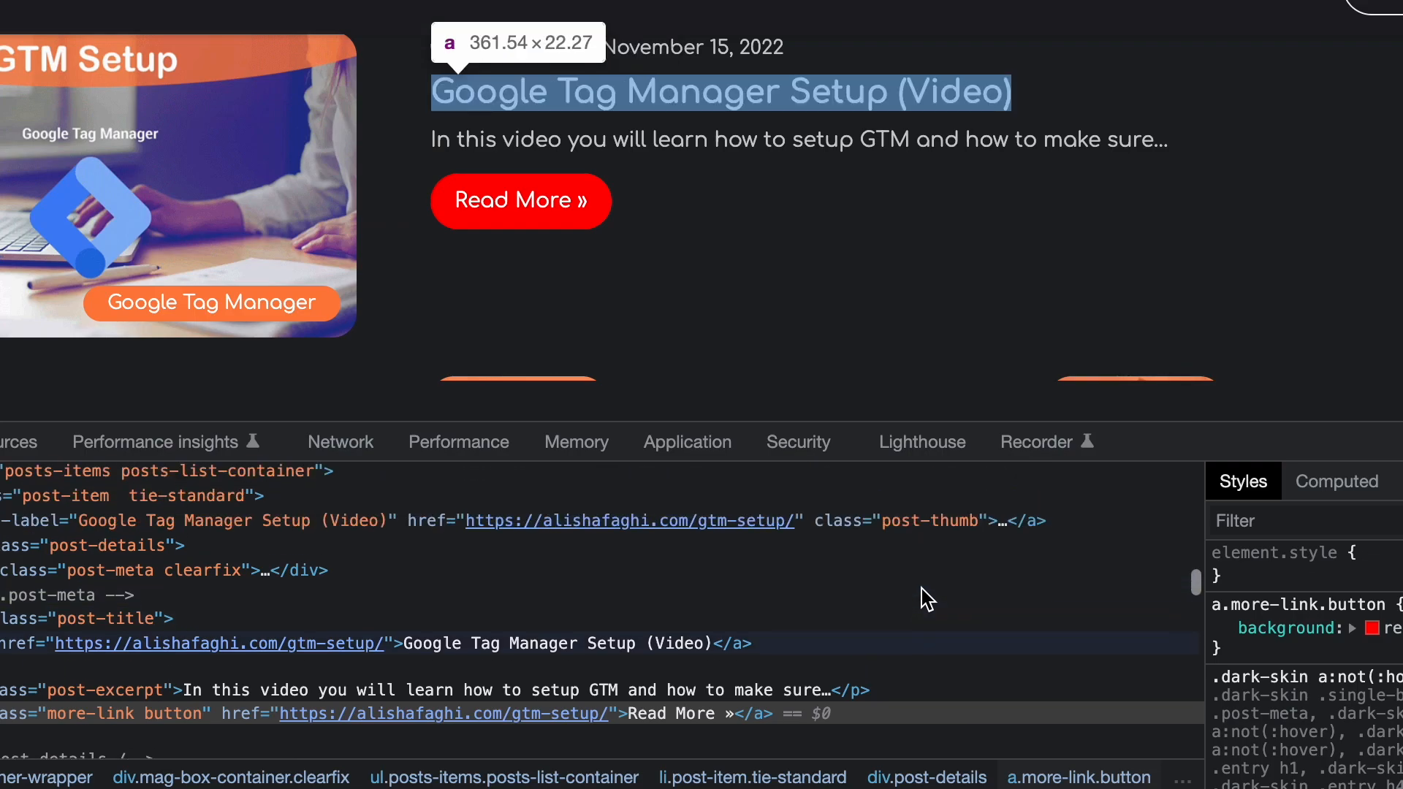
scroll(926, 599, "down", 1)
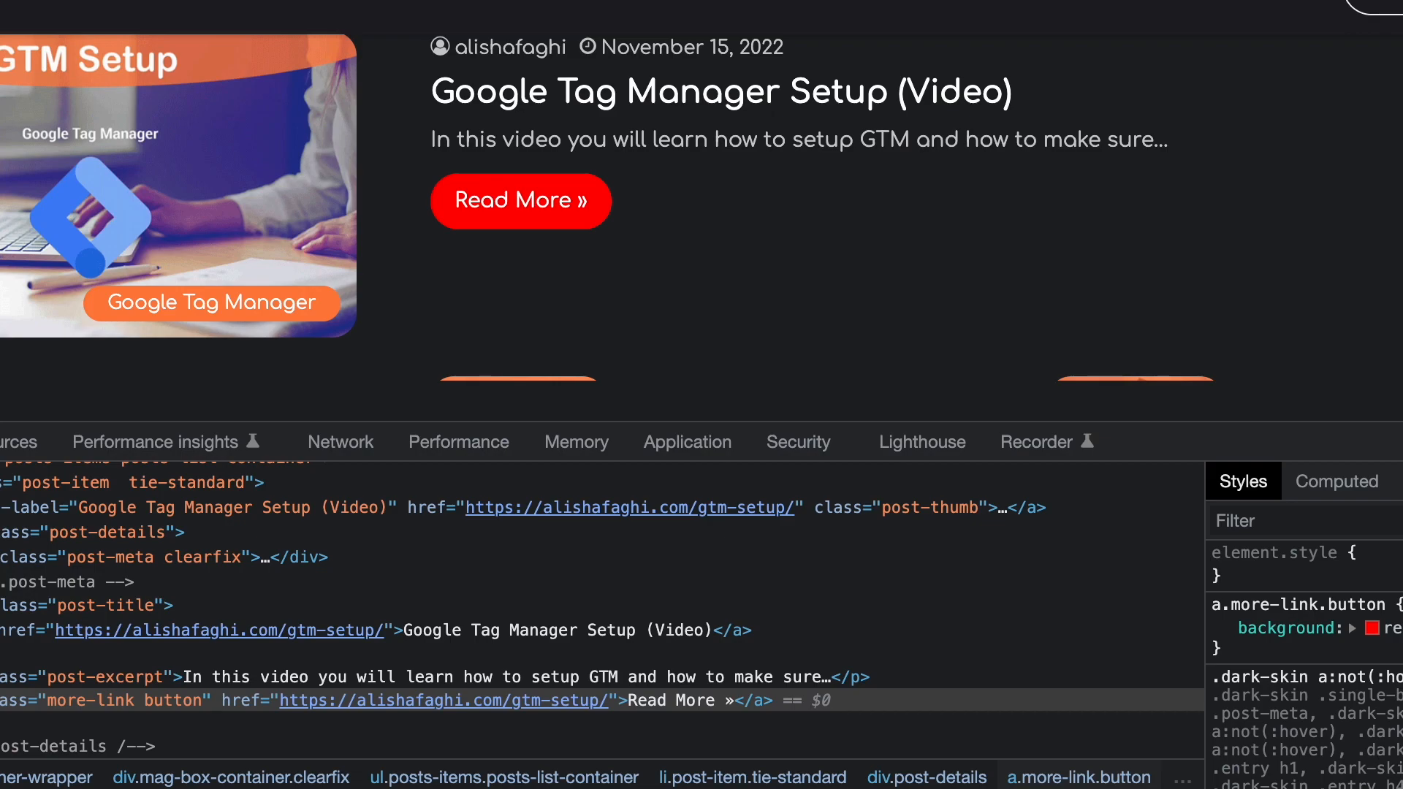
Narrow the Read More button rule to the selector div.post-details a.more-link.button.
left_click(117, 532)
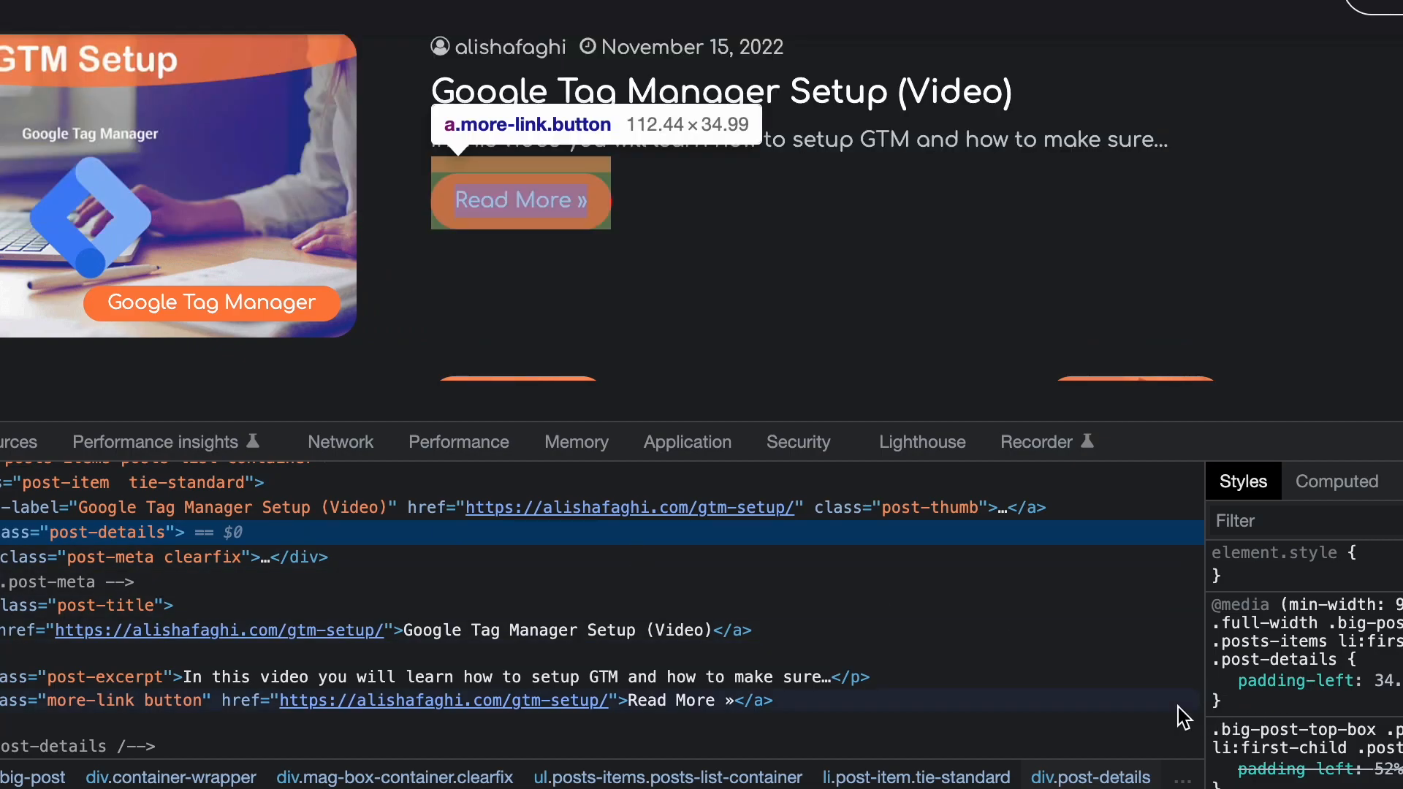
left_click(377, 703)
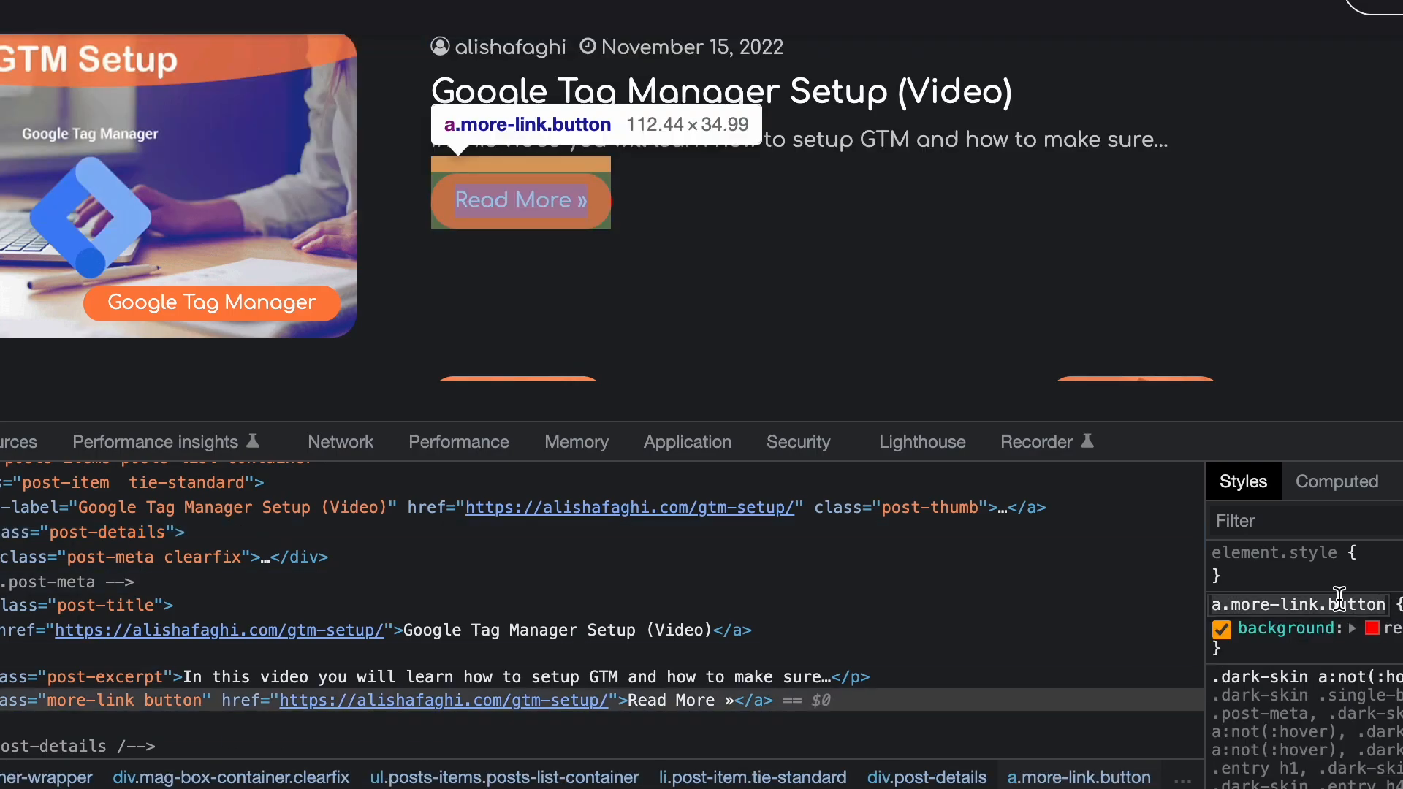
key("super+t")
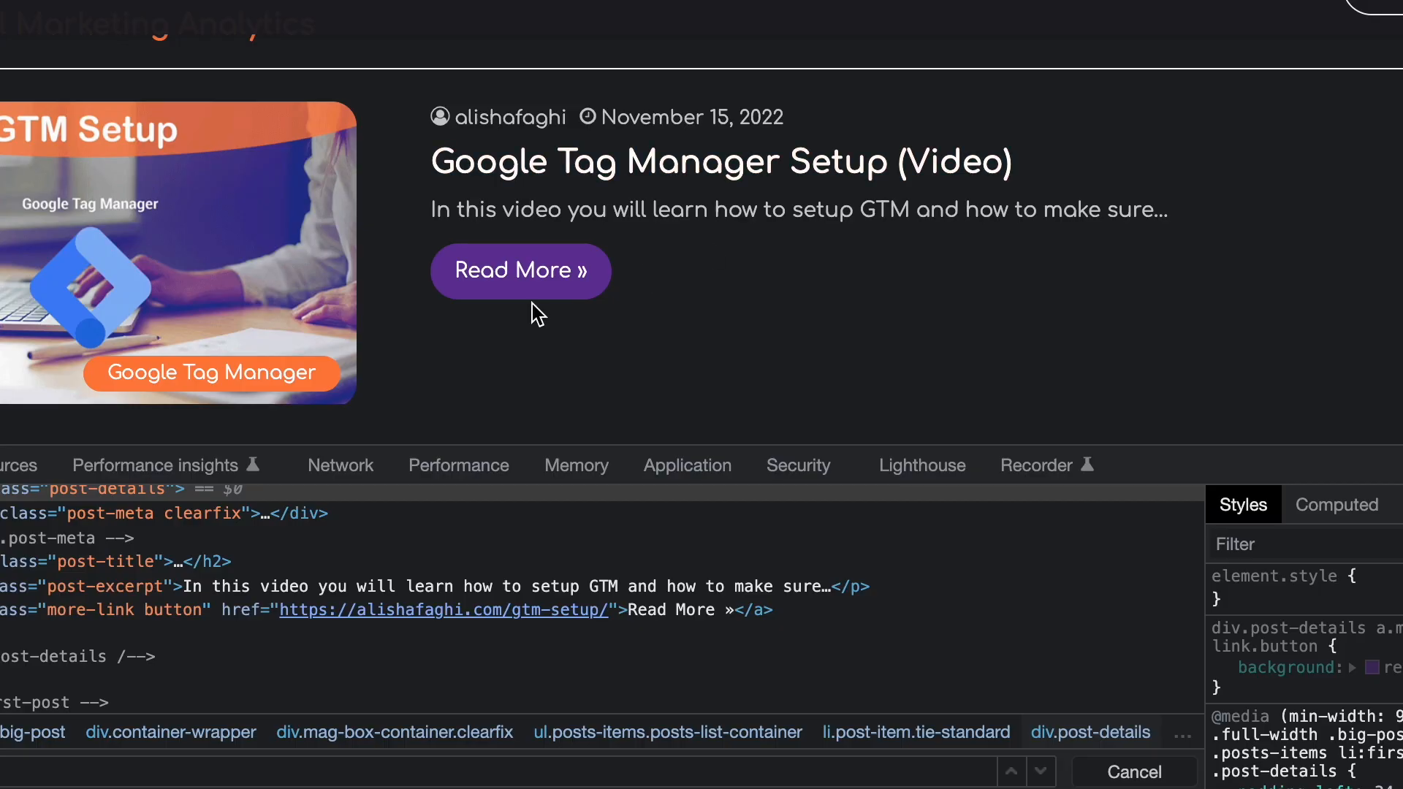
Add a new style rule for the post details block with the selector div.post-details.
scroll(602, 600, "up", 1)
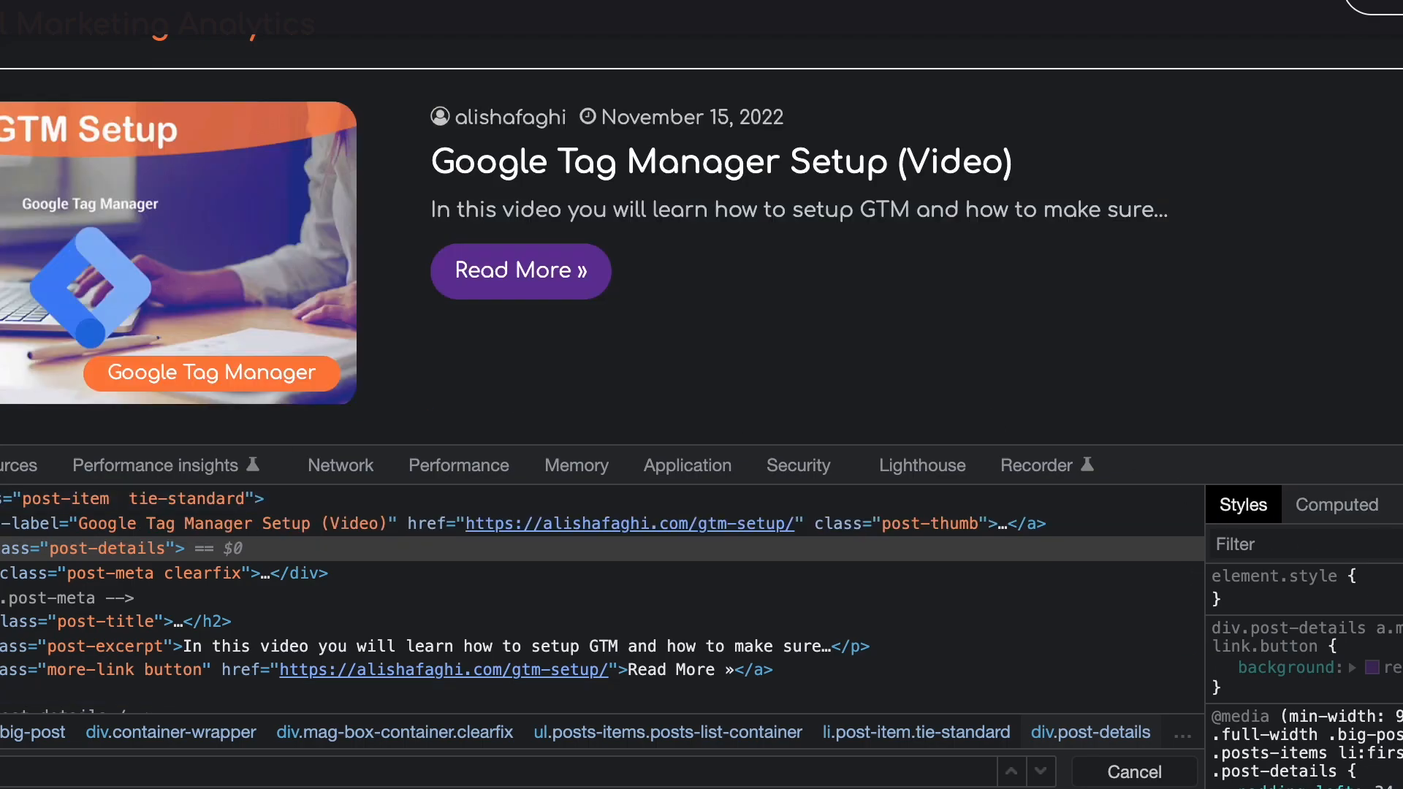
left_click(1402, 544)
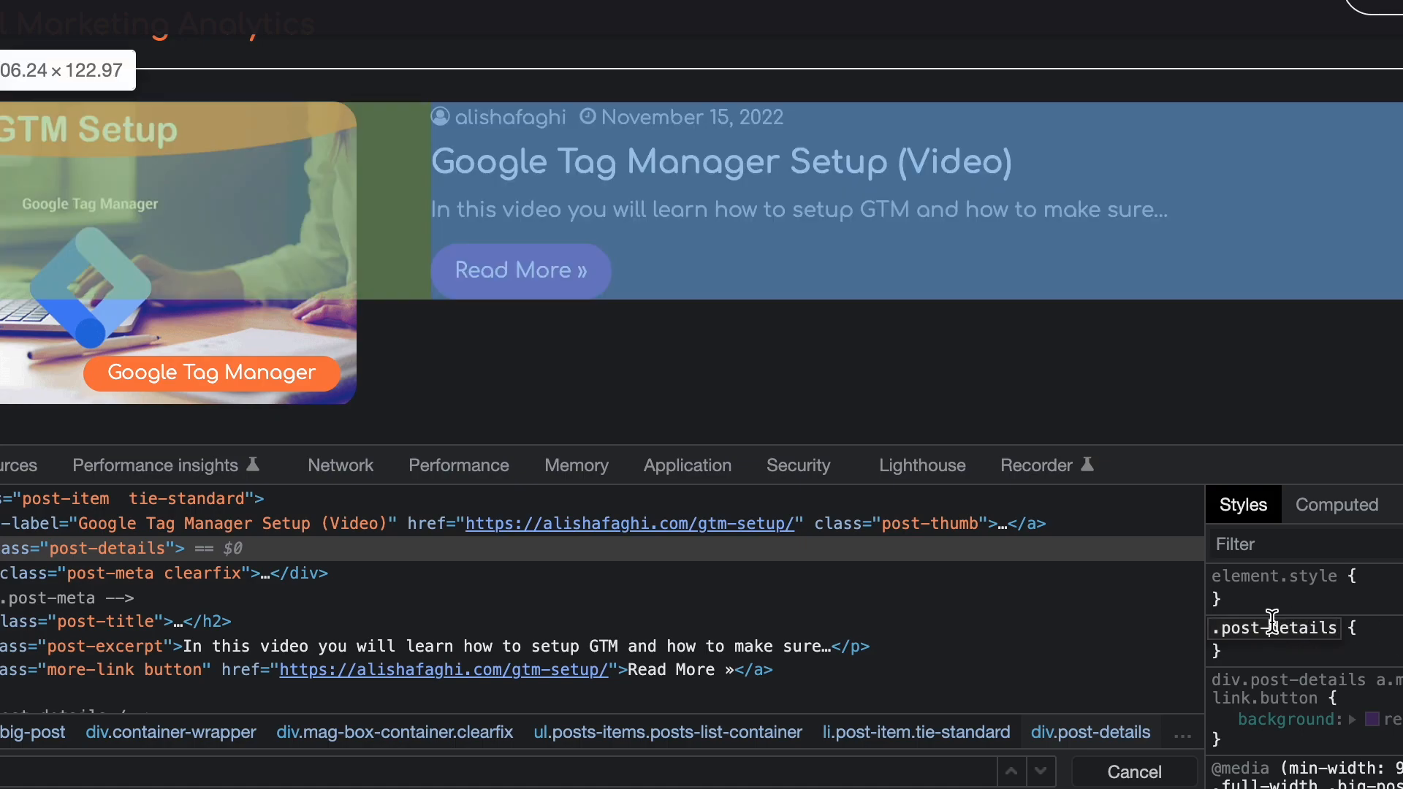
key("Left")
key("Left")
key("Left")
key("Left")
key("Left")
key("Left")
key("Left")
key("Left")
key("Left")
key("Left")
key("Left")
key("Left")
key("Left")
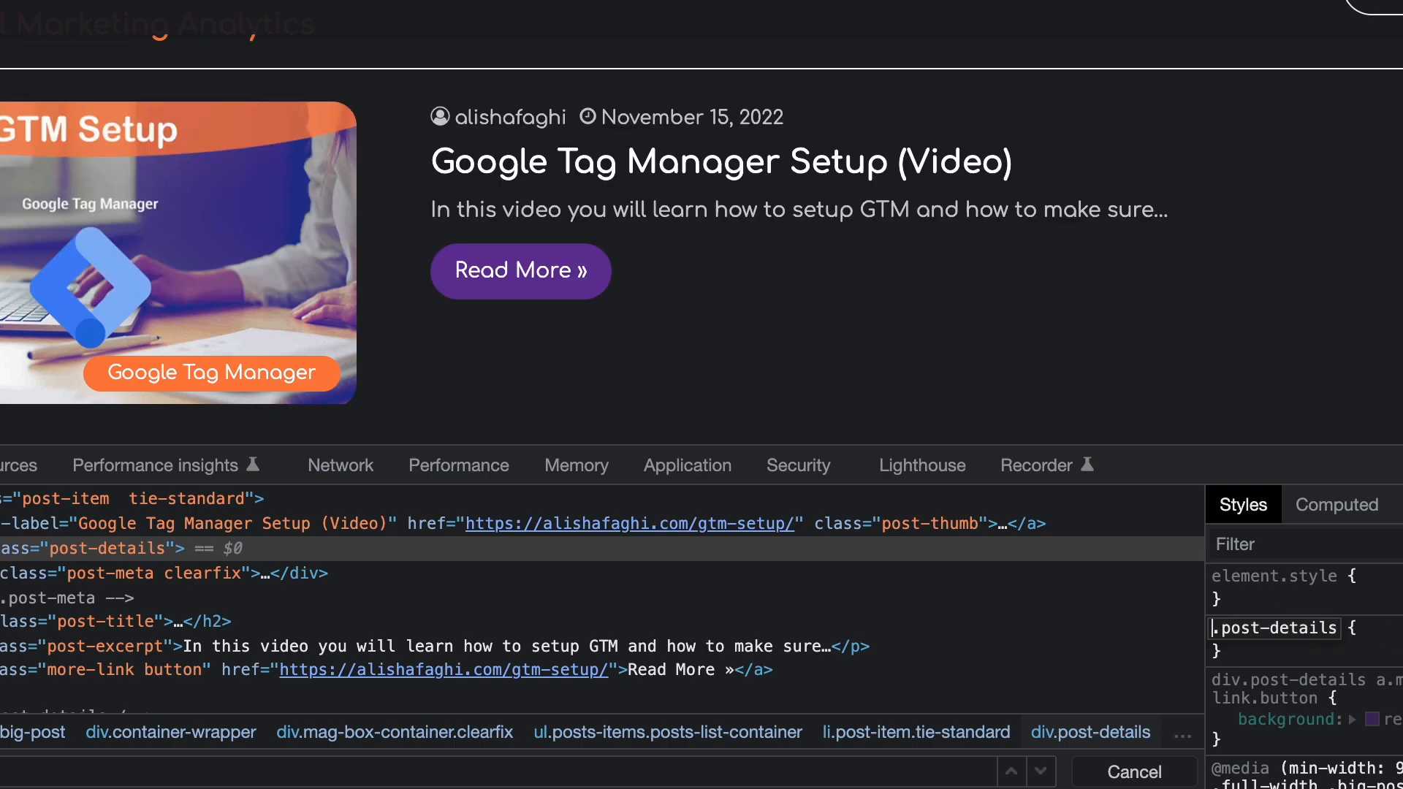
type("div")
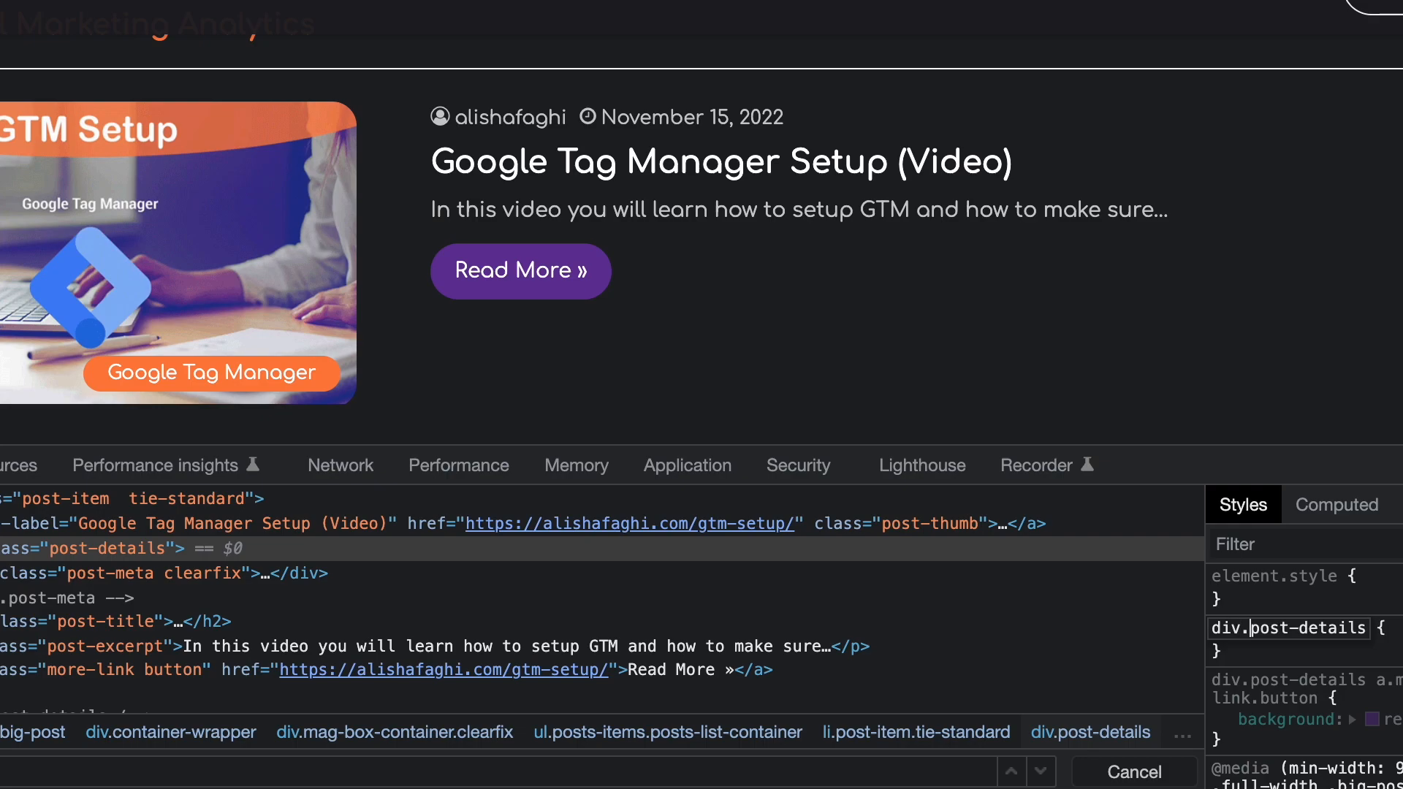
key("Right")
key("Right")
key("Right")
key("Right")
key("Right")
key("Right")
key("Right")
key("Return")
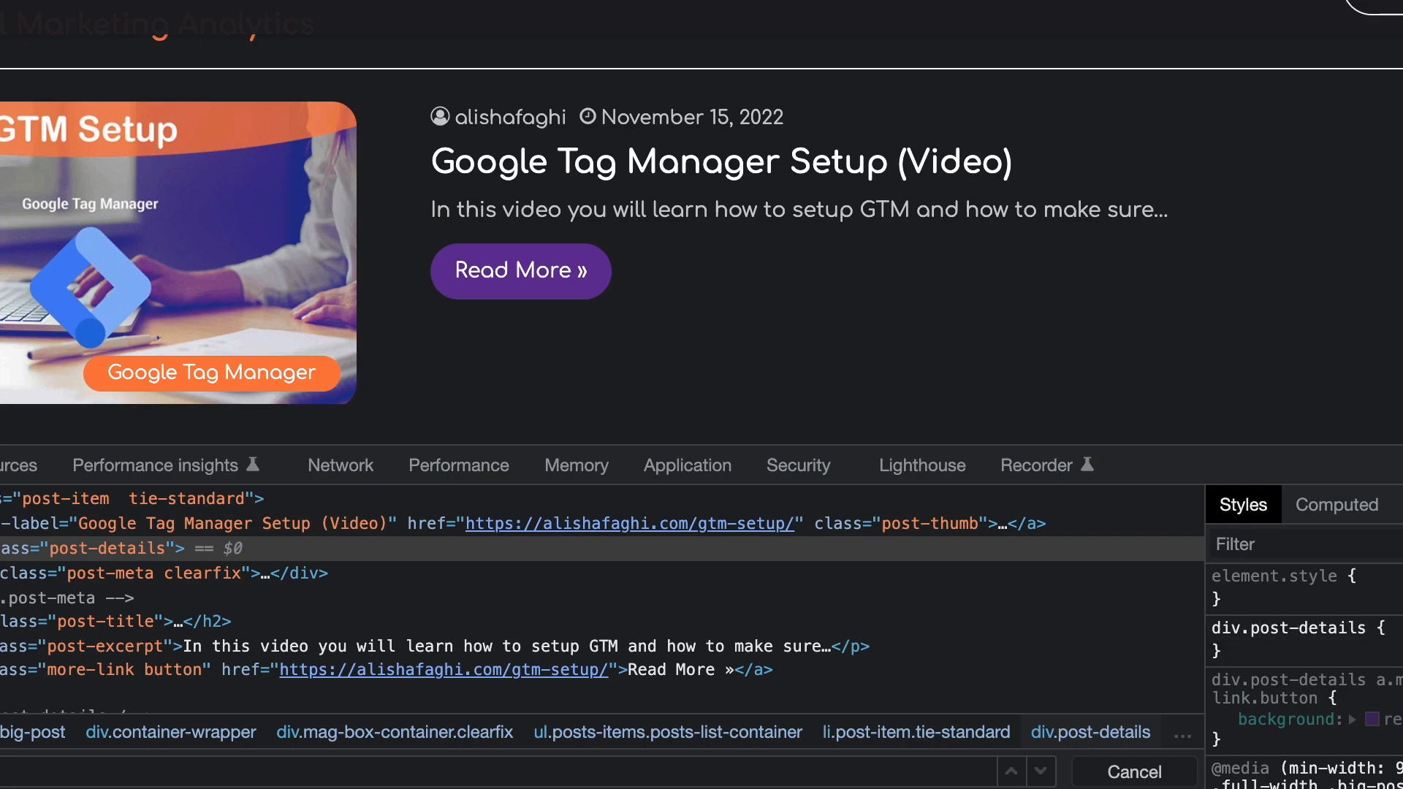
Set the div.post-details rule's background to red.
type("back")
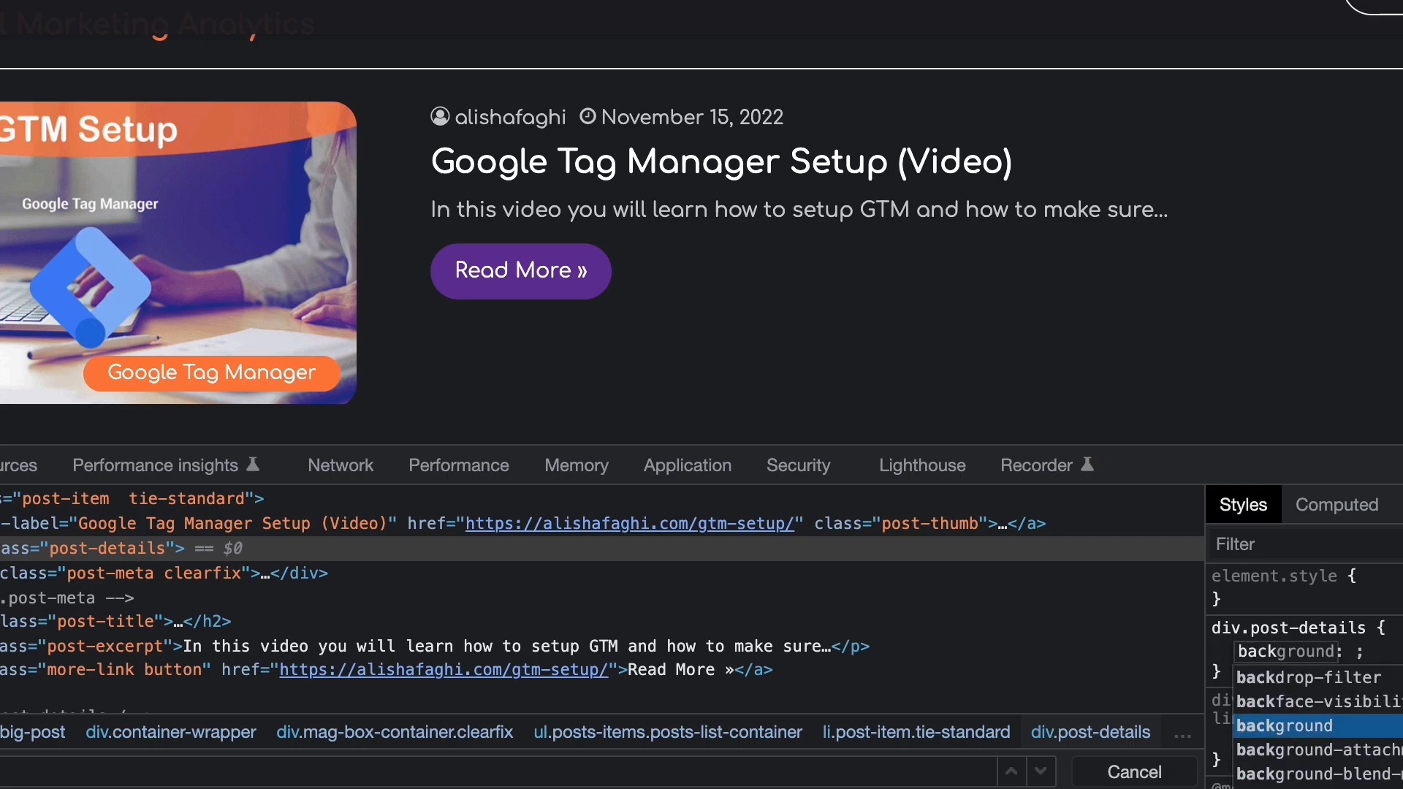
key("Return")
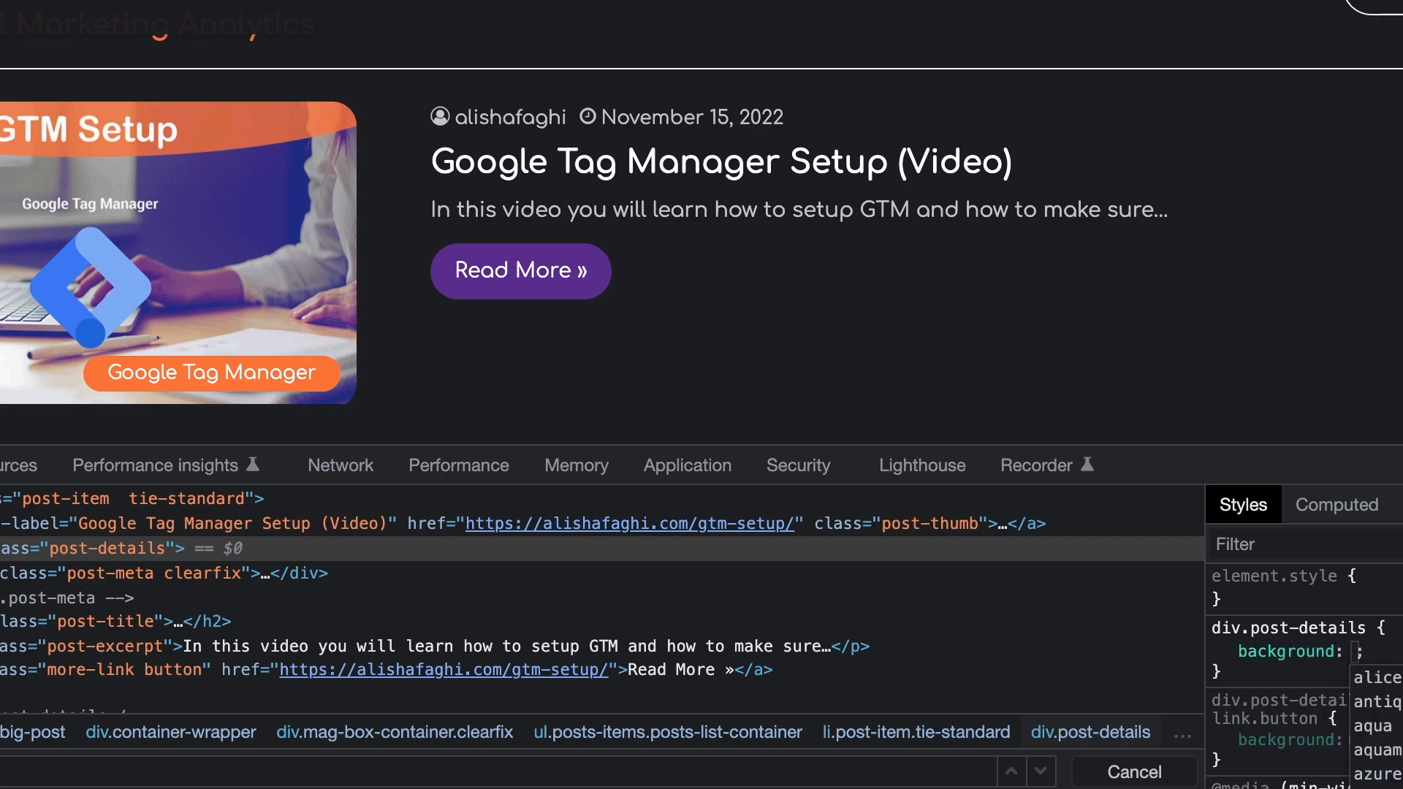
type("red")
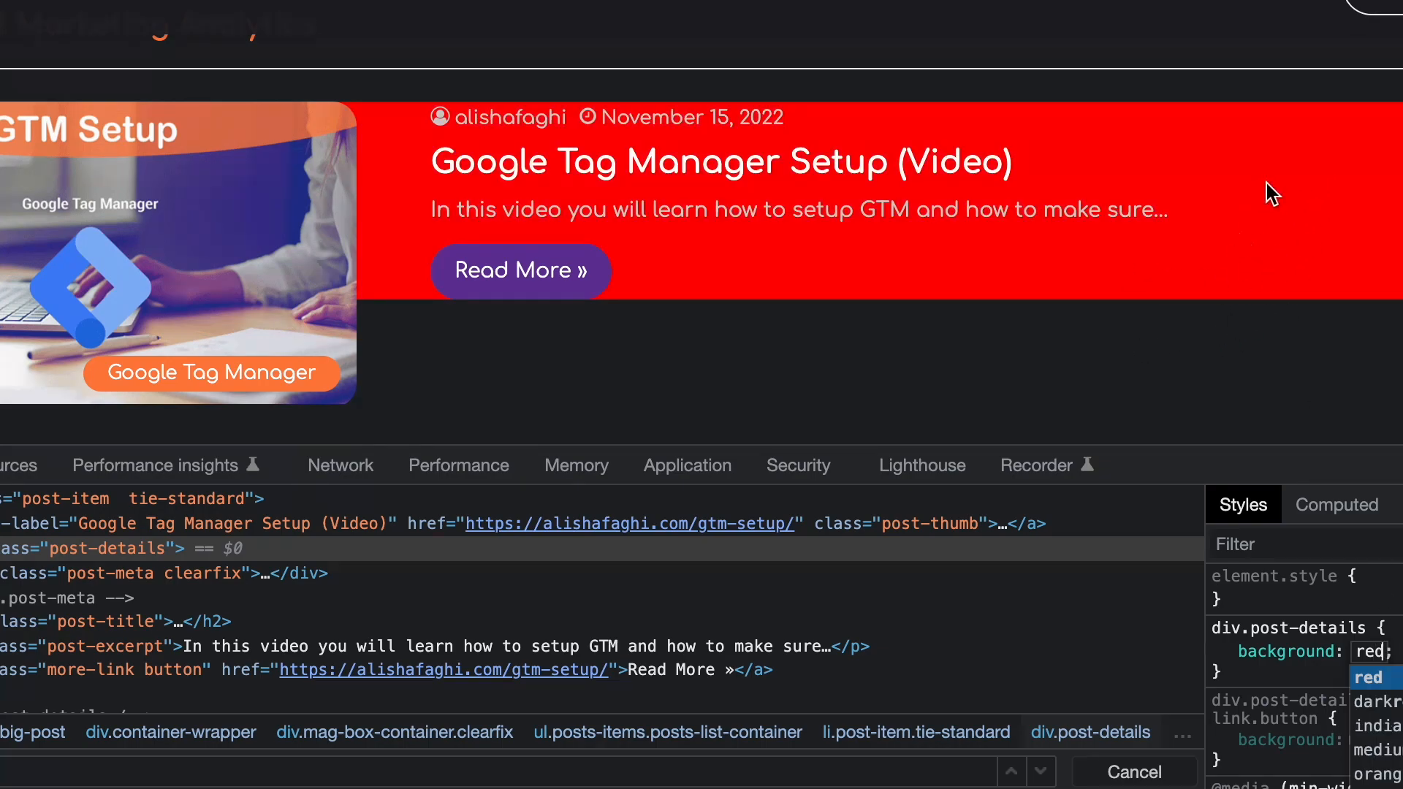
Scroll through the site's pages to examine the styling of the post blocks and buttons.
scroll(1278, 195, "up", 10)
scroll(1278, 196, "down", 5)
scroll(1283, 207, "up", 4)
scroll(1282, 207, "down", 6)
scroll(1282, 207, "up", 6)
scroll(1280, 207, "down", 8)
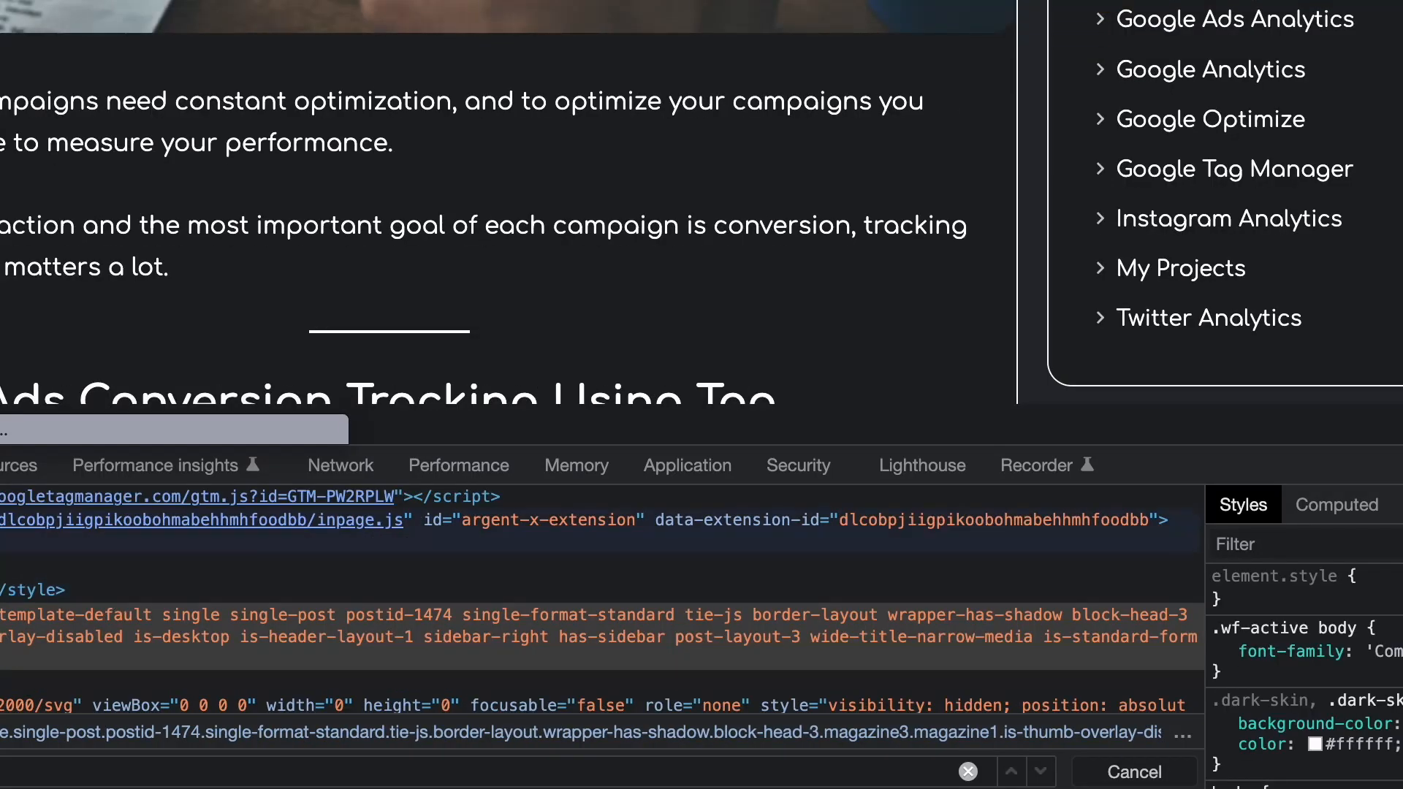
scroll(1225, 231, "up", 10)
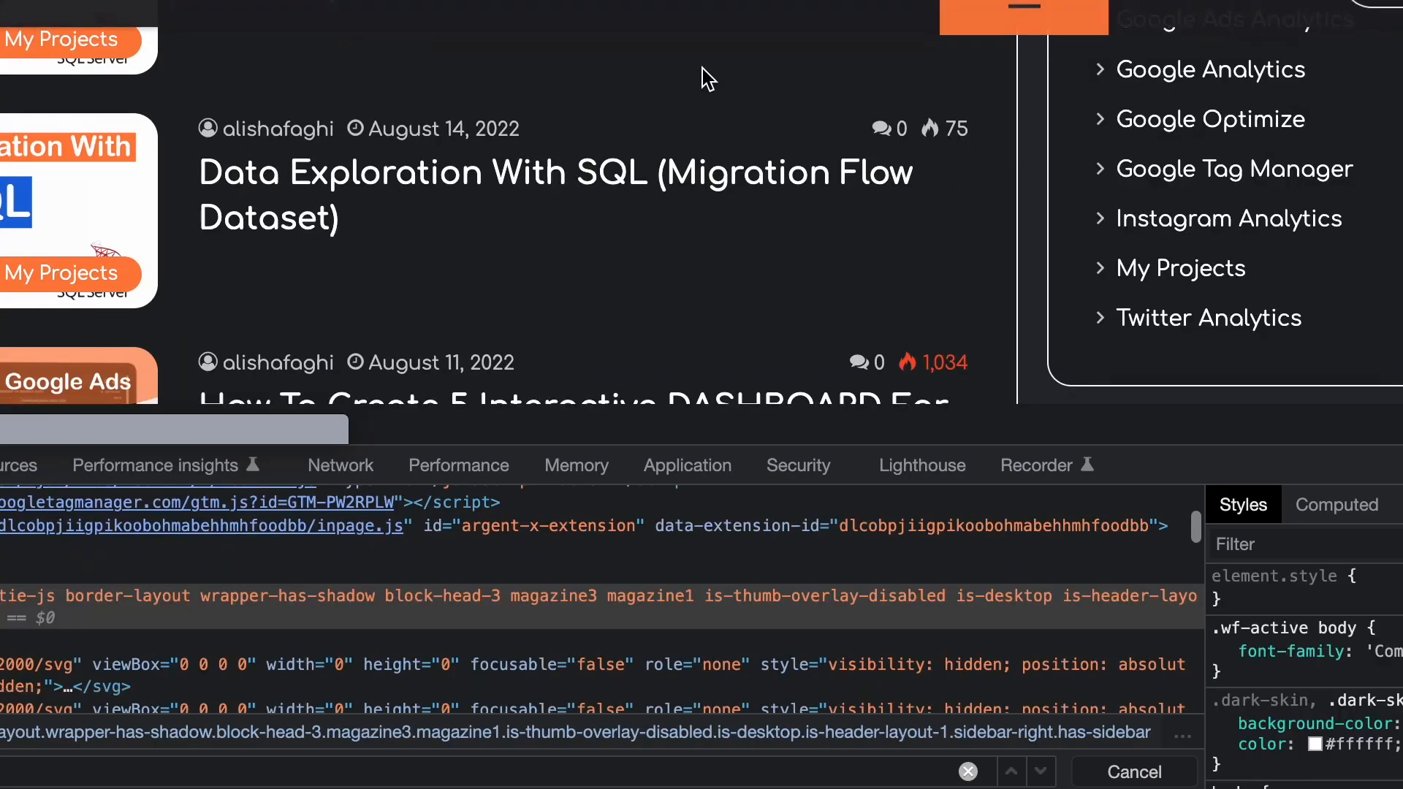
scroll(703, 93, "up", 1)
scroll(704, 103, "up", 8)
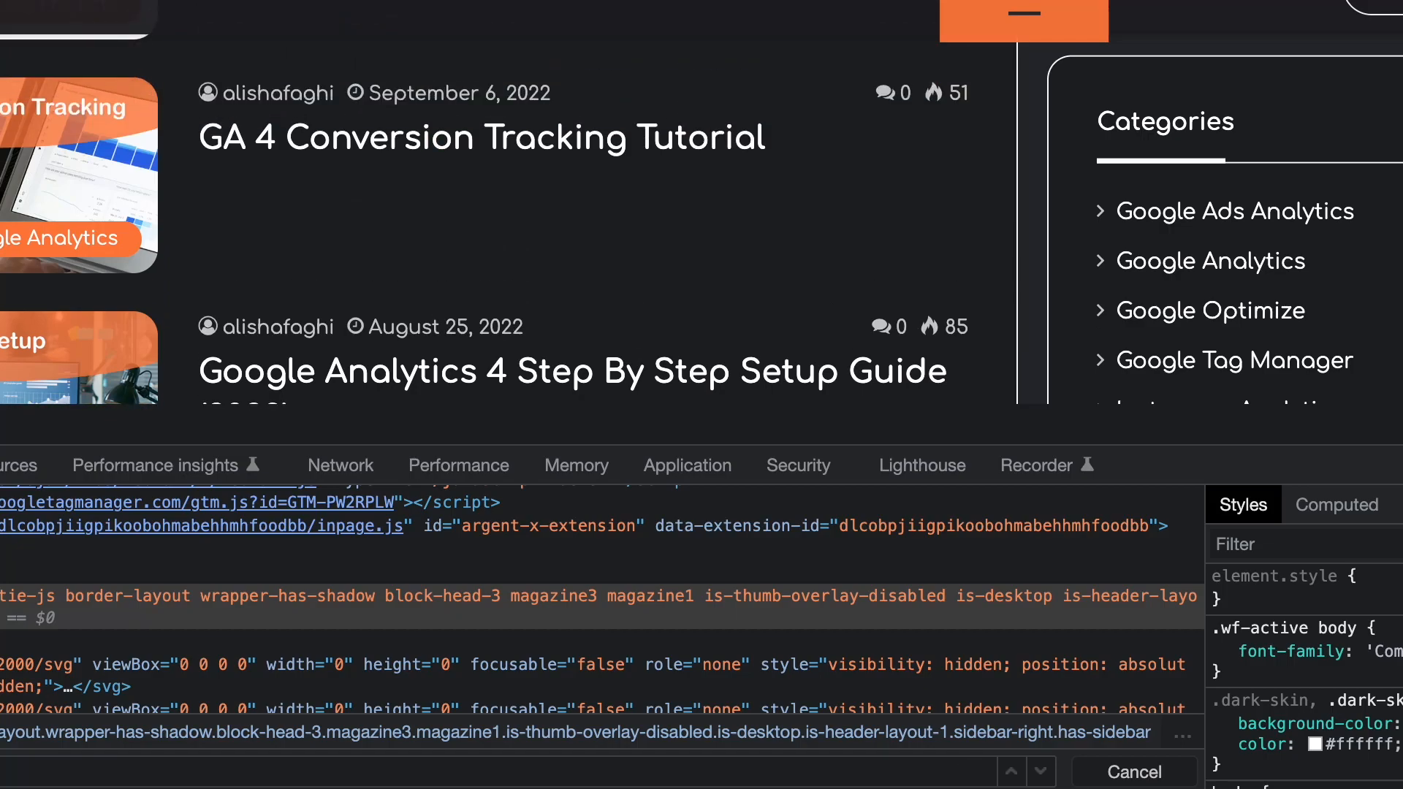
scroll(702, 241, "down", 10)
scroll(702, 241, "down", 4)
scroll(702, 241, "up", 2)
scroll(701, 241, "down", 2)
scroll(701, 241, "up", 2)
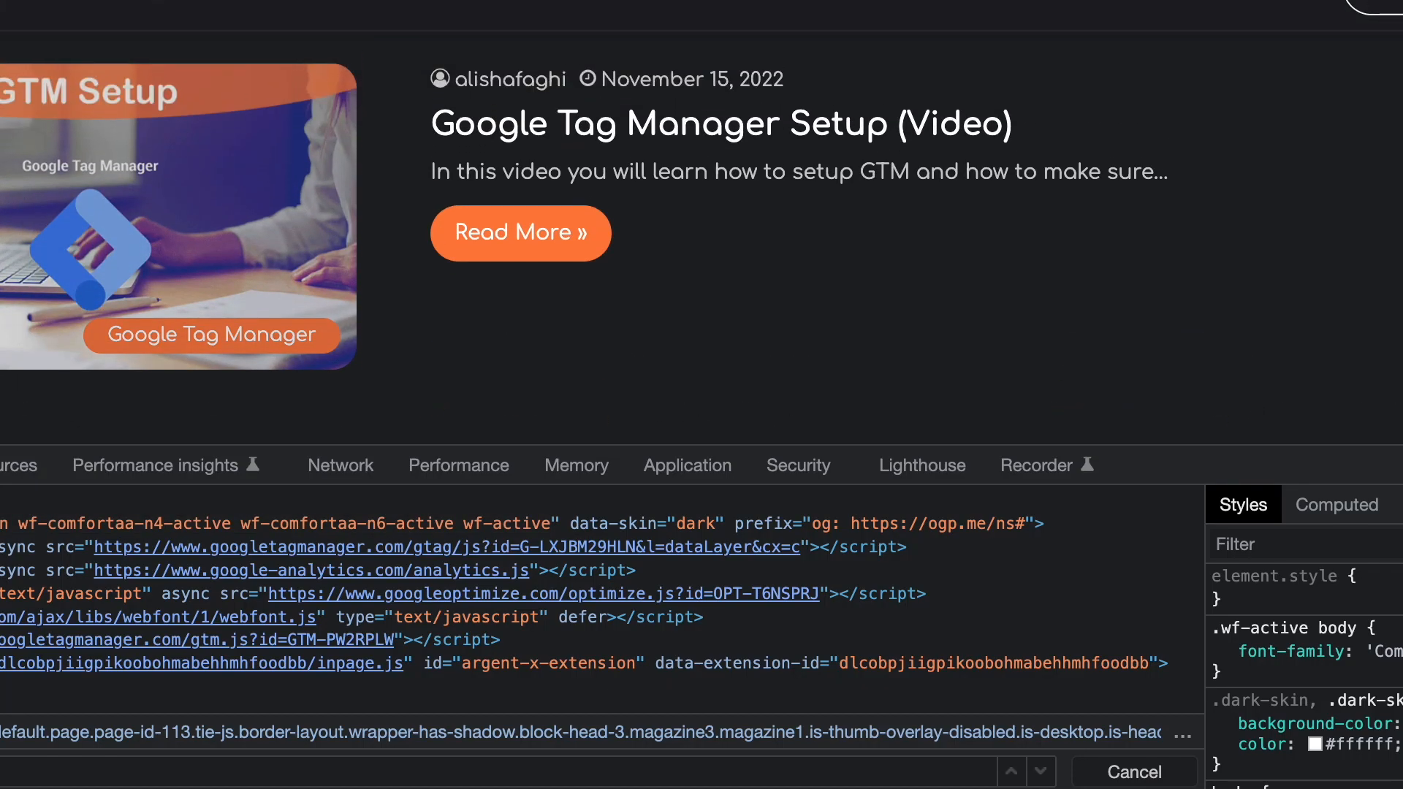
scroll(690, 291, "up", 1)
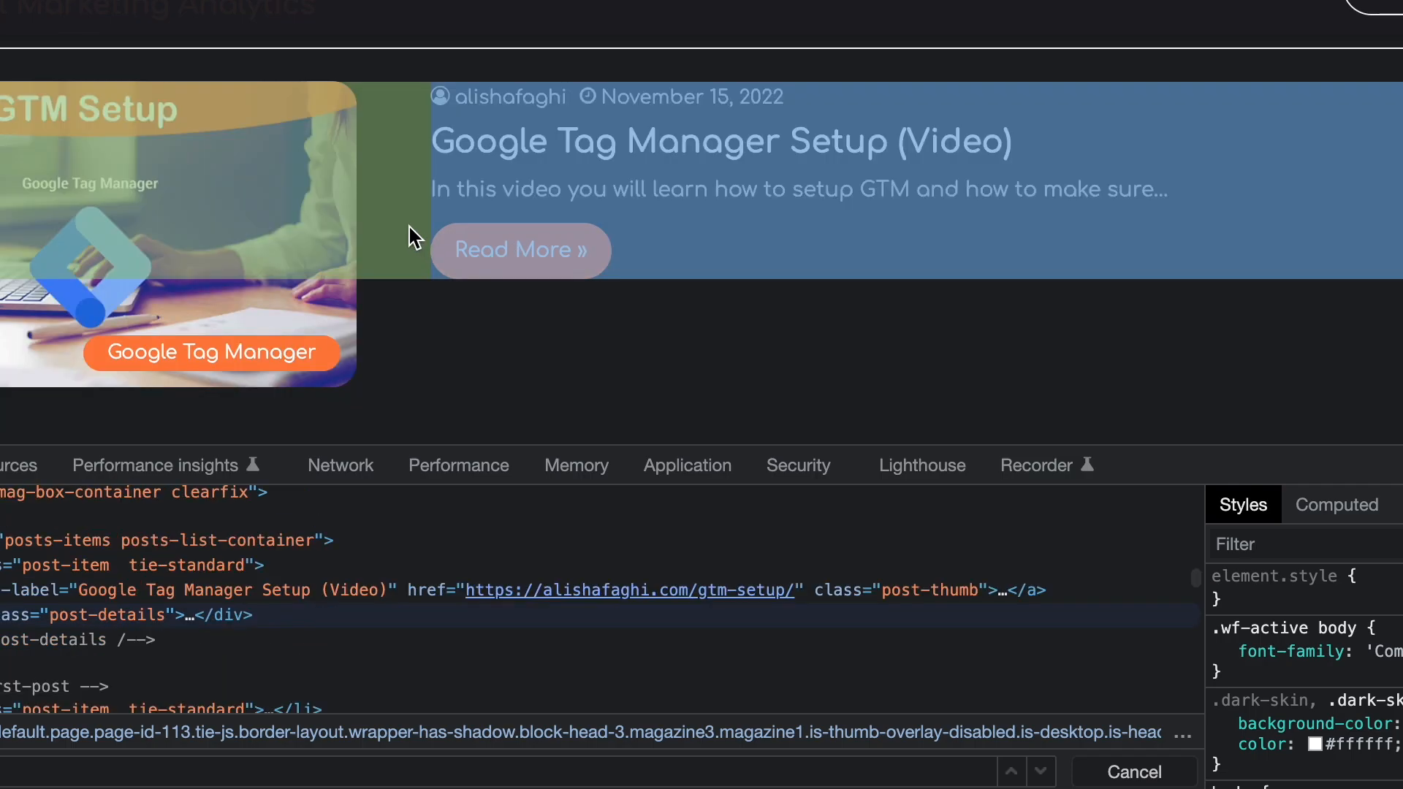
Inspect the post details block again and add a div.post-details style rule with a red background.
left_click(410, 228)
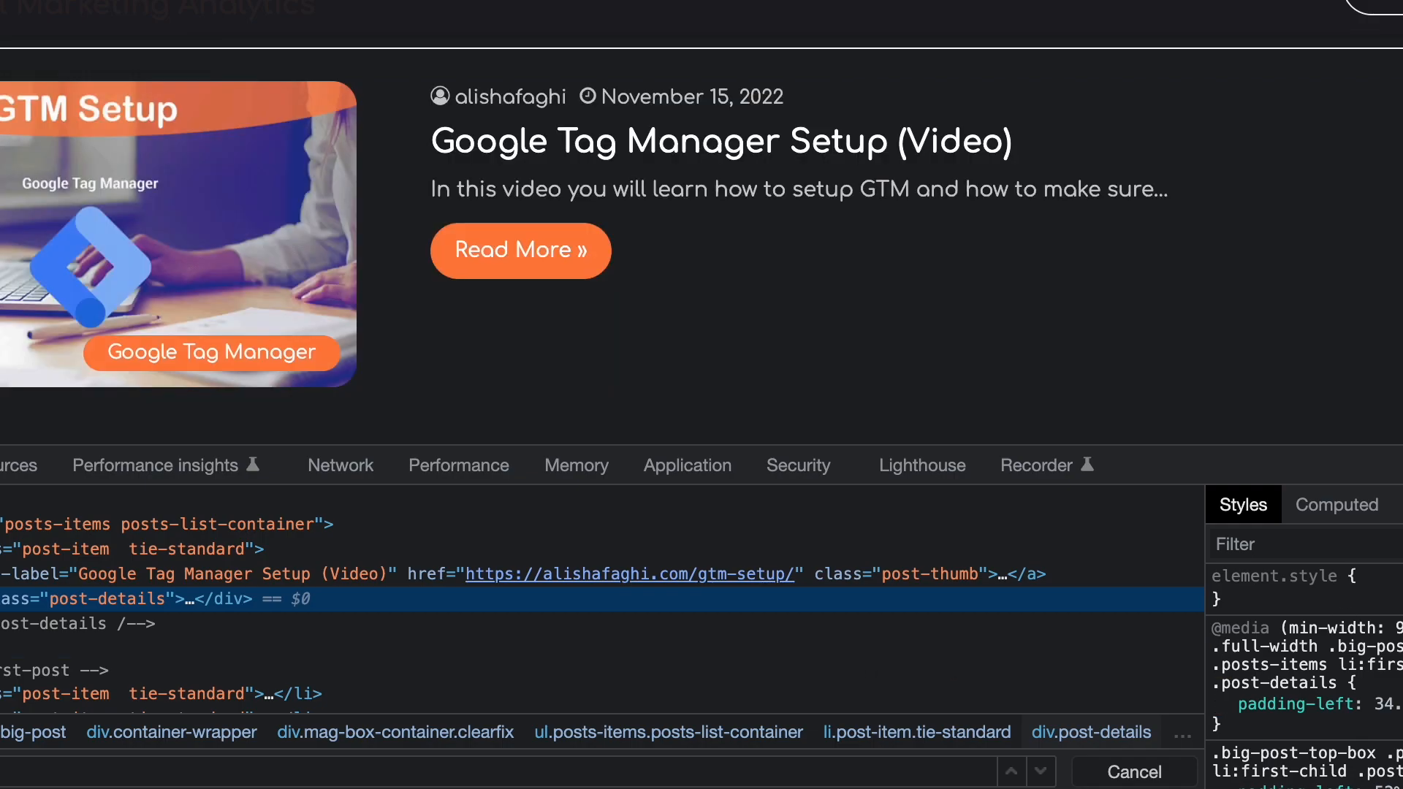
left_click(1402, 544)
left_click(1231, 626)
key("Left")
key("Left")
type("div")
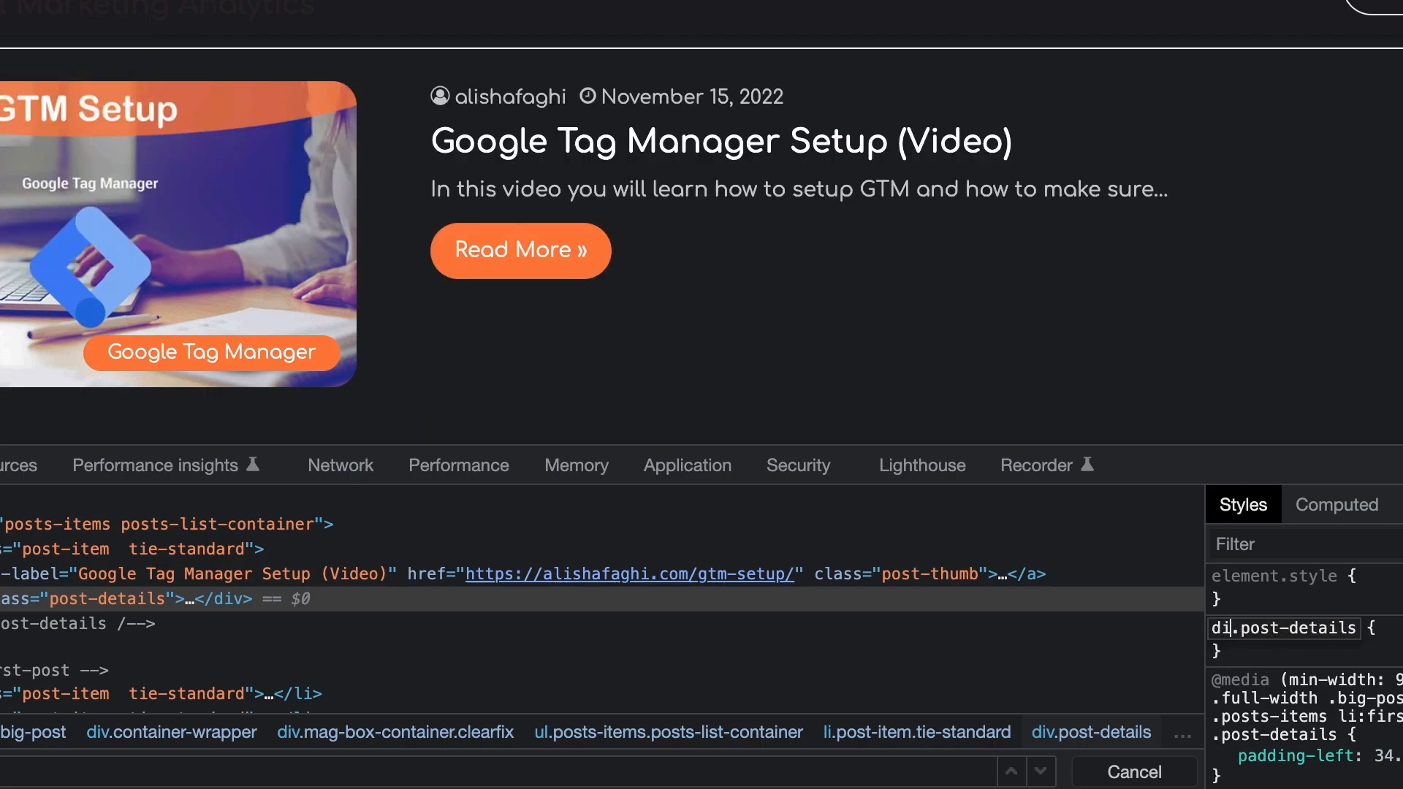
left_click(1375, 626)
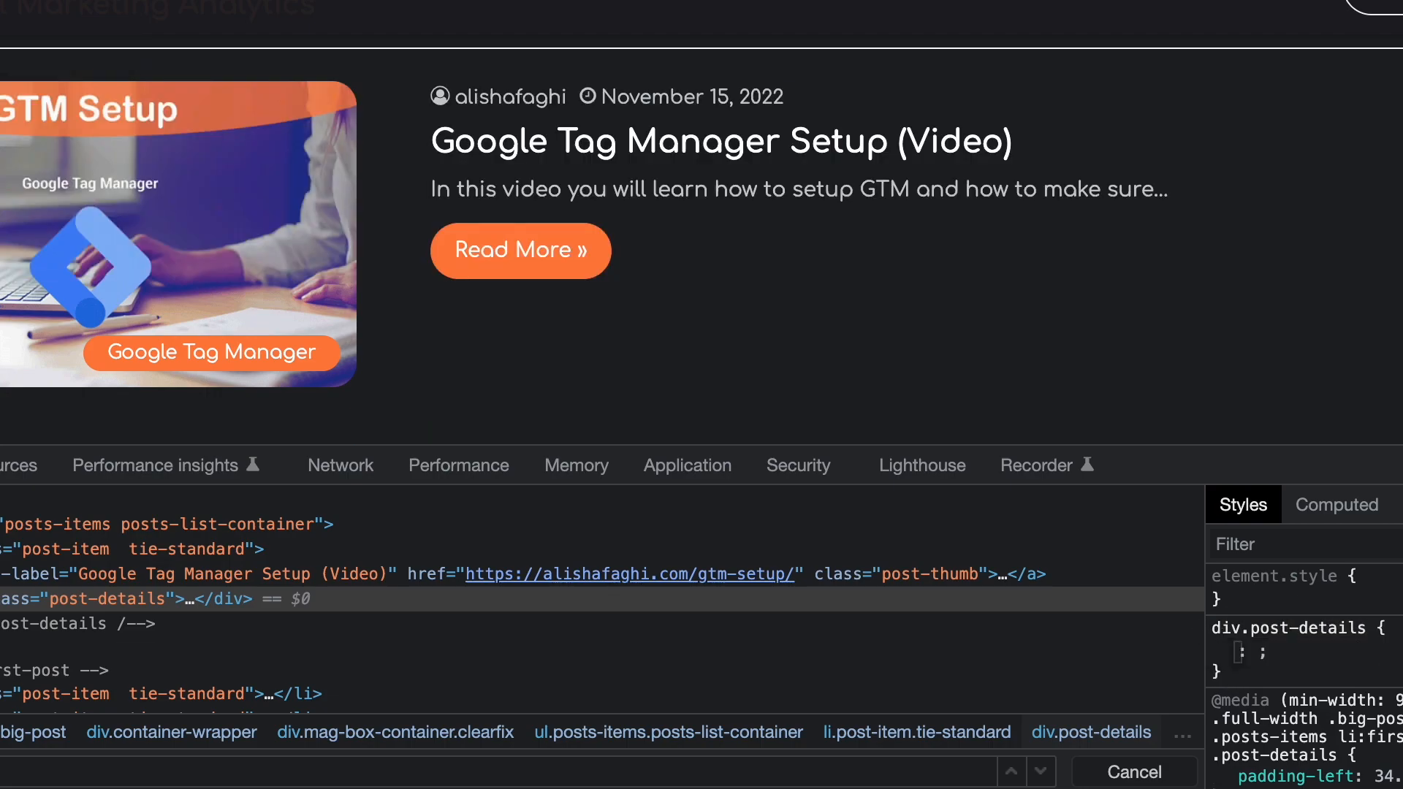
type("back")
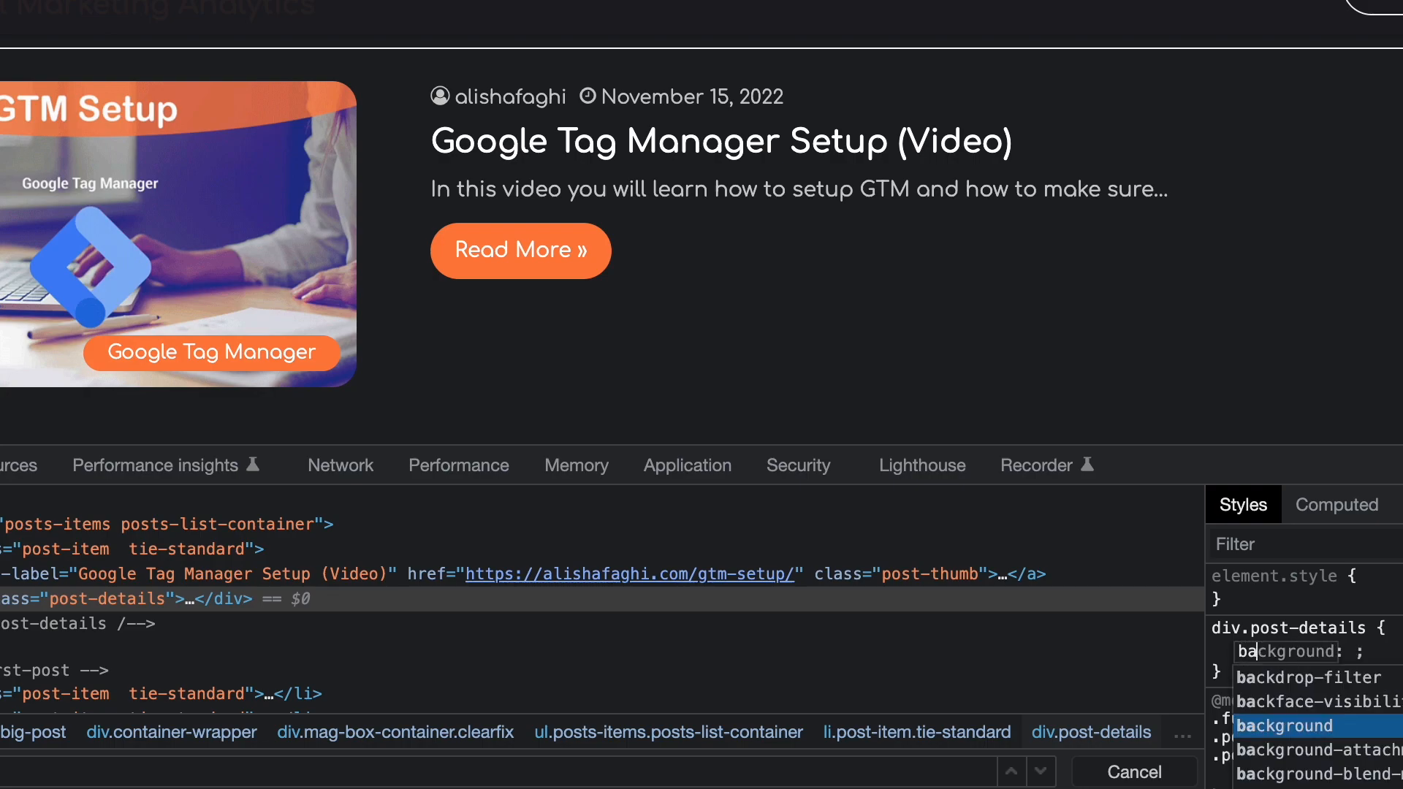
key("Return")
type("tre")
key("BackSpace")
key("BackSpace")
key("BackSpace")
type("red")
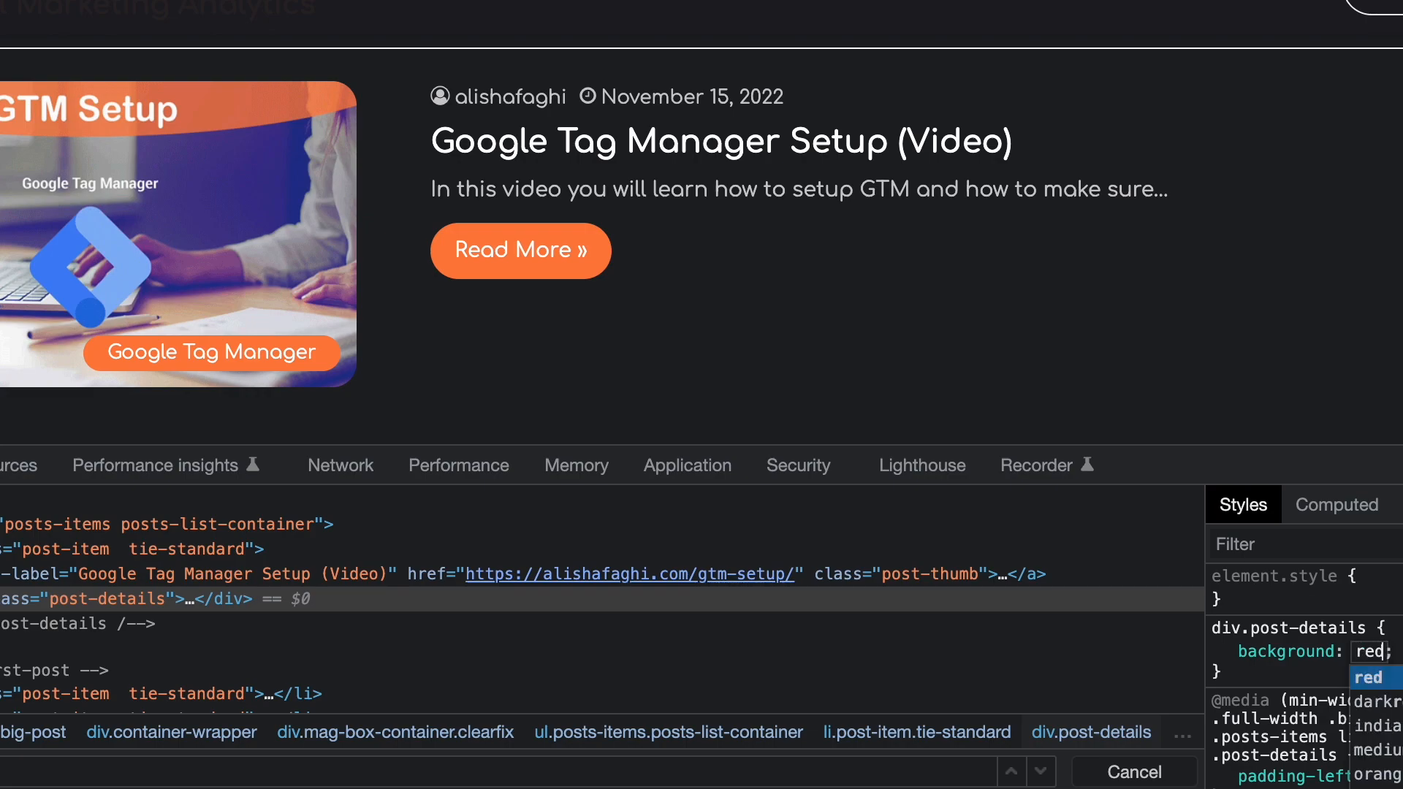
key("Return")
type("bac")
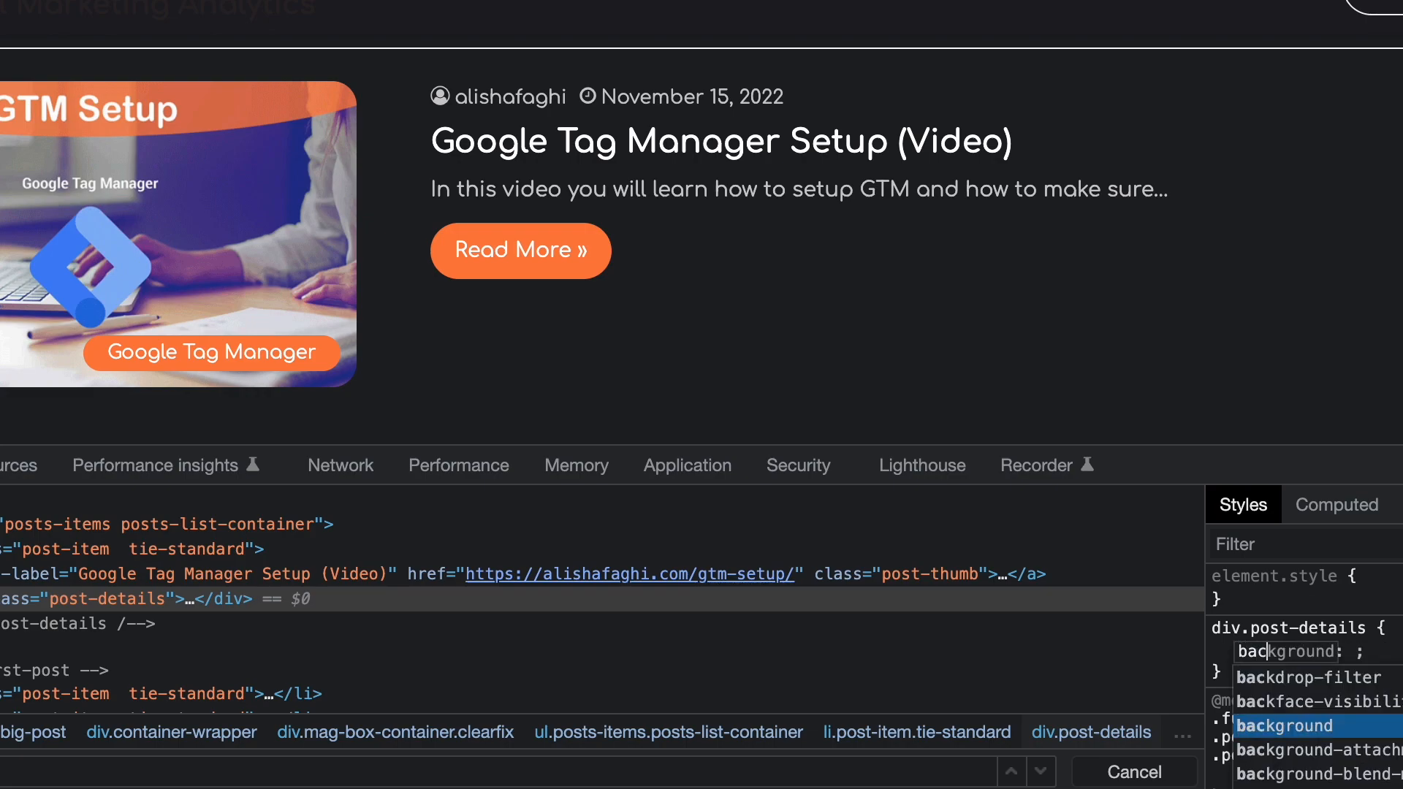
key("Return")
type("red")
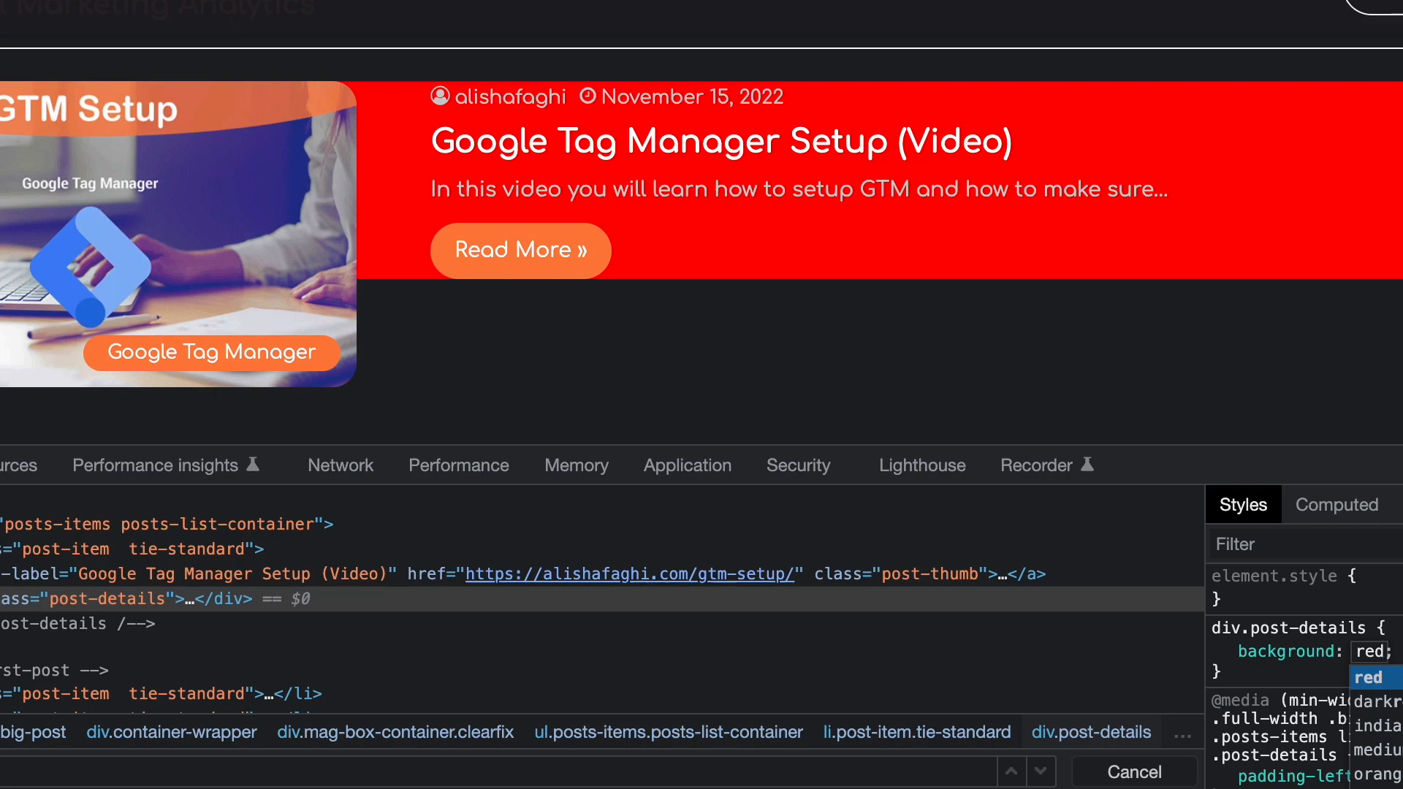
Change the div.post-details rule's background to yellow.
key("BackSpace")
key("BackSpace")
key("BackSpace")
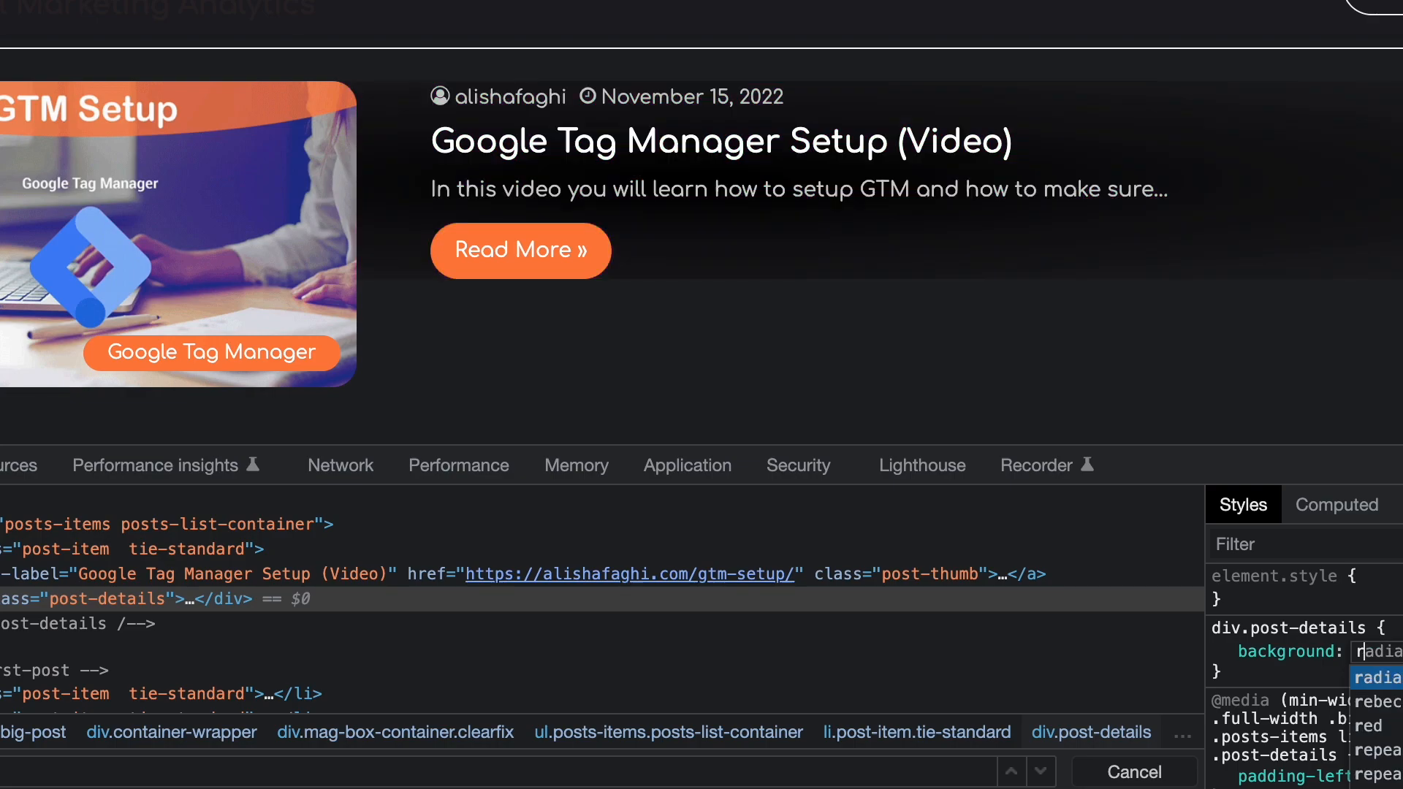
type("yel")
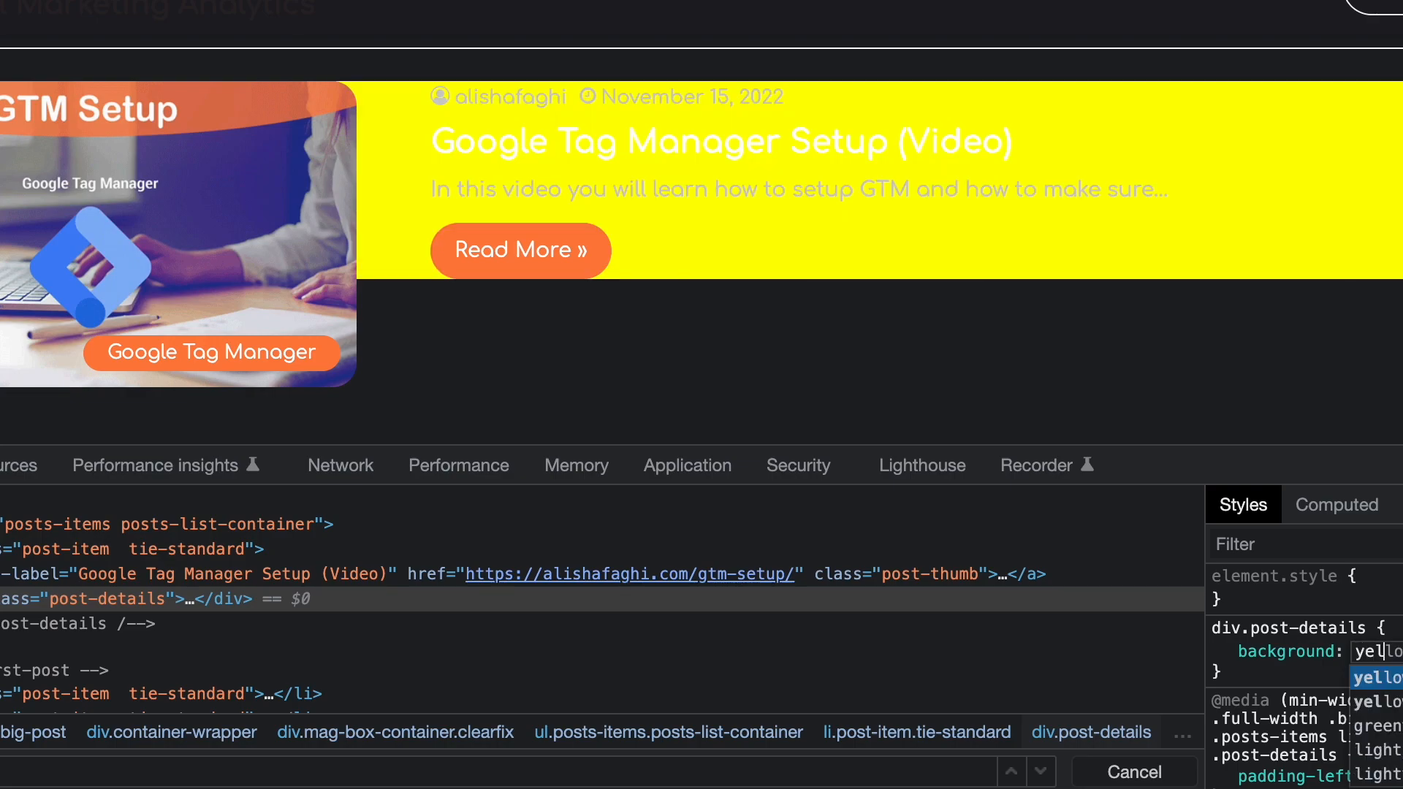
key("Return")
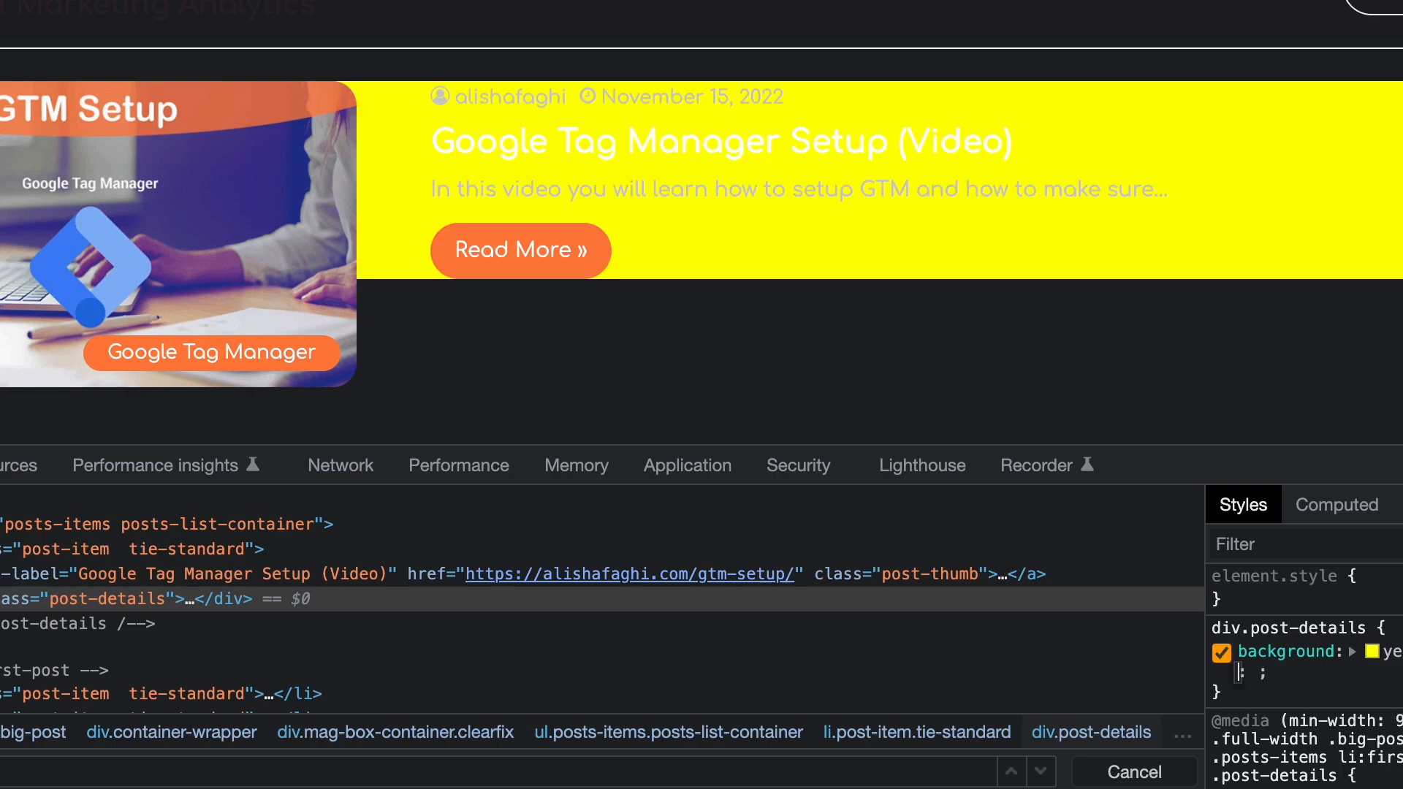
Extend the rule's selector to div.post-details a.more-link.button.
left_click(1372, 626)
key("Escape")
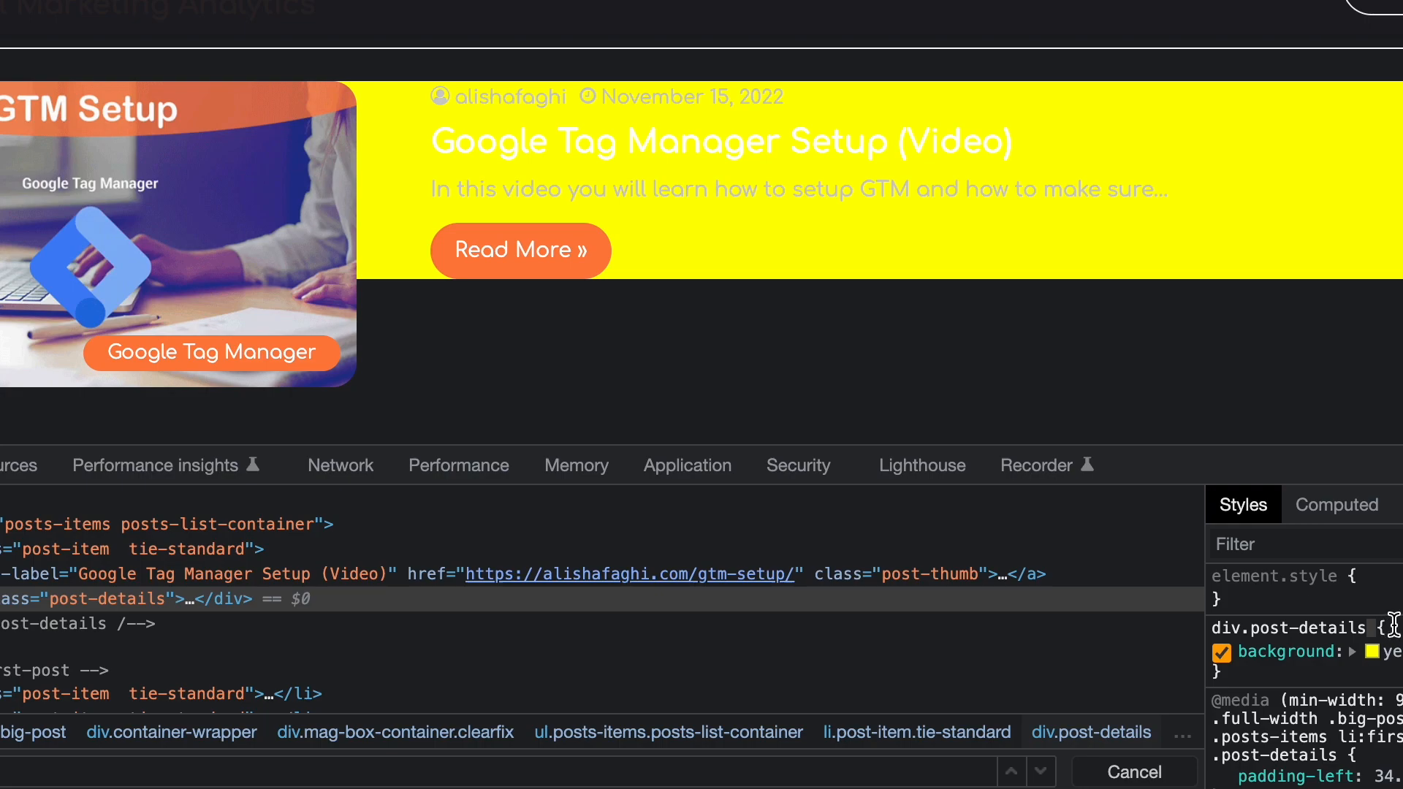
left_click(1394, 625)
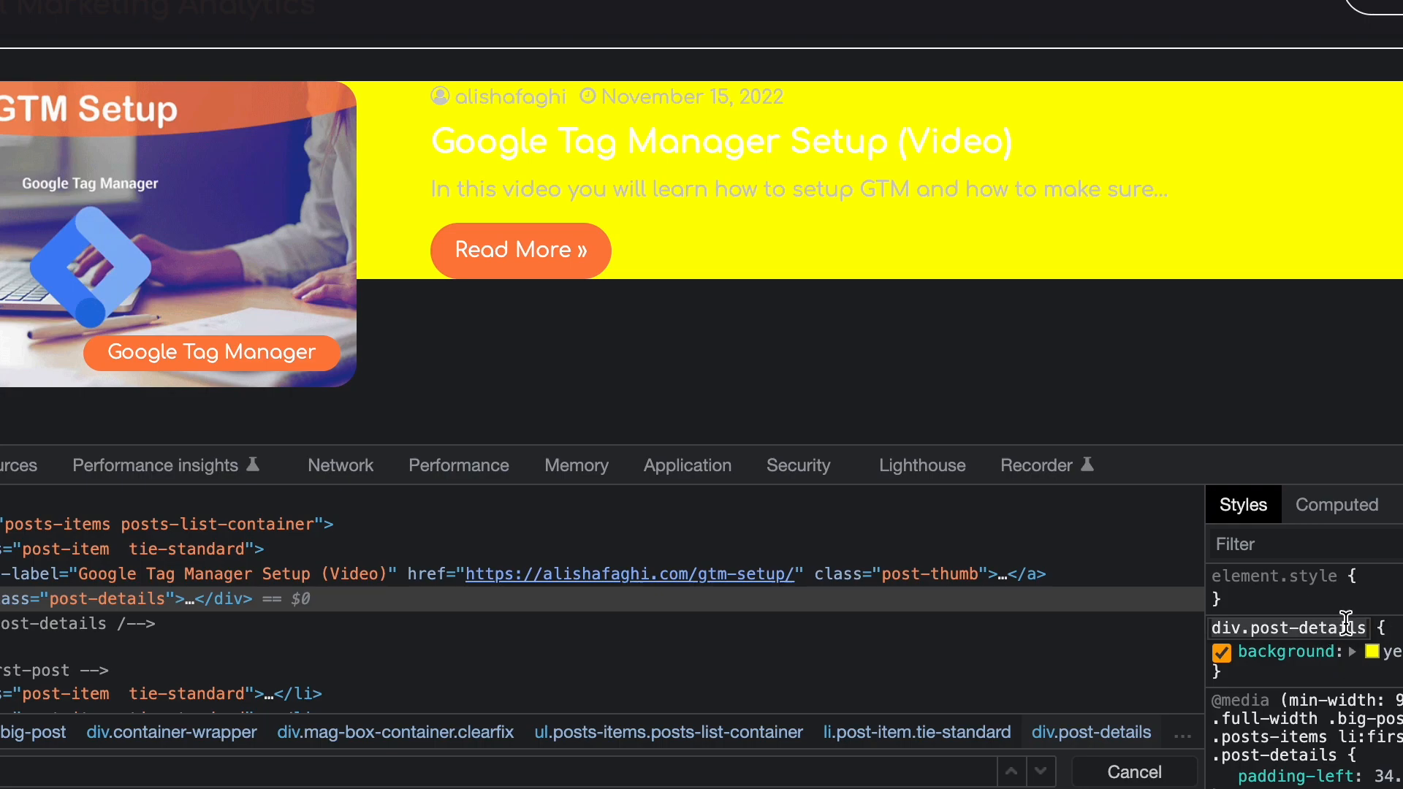
left_click(1366, 629)
type("a.more-link.button")
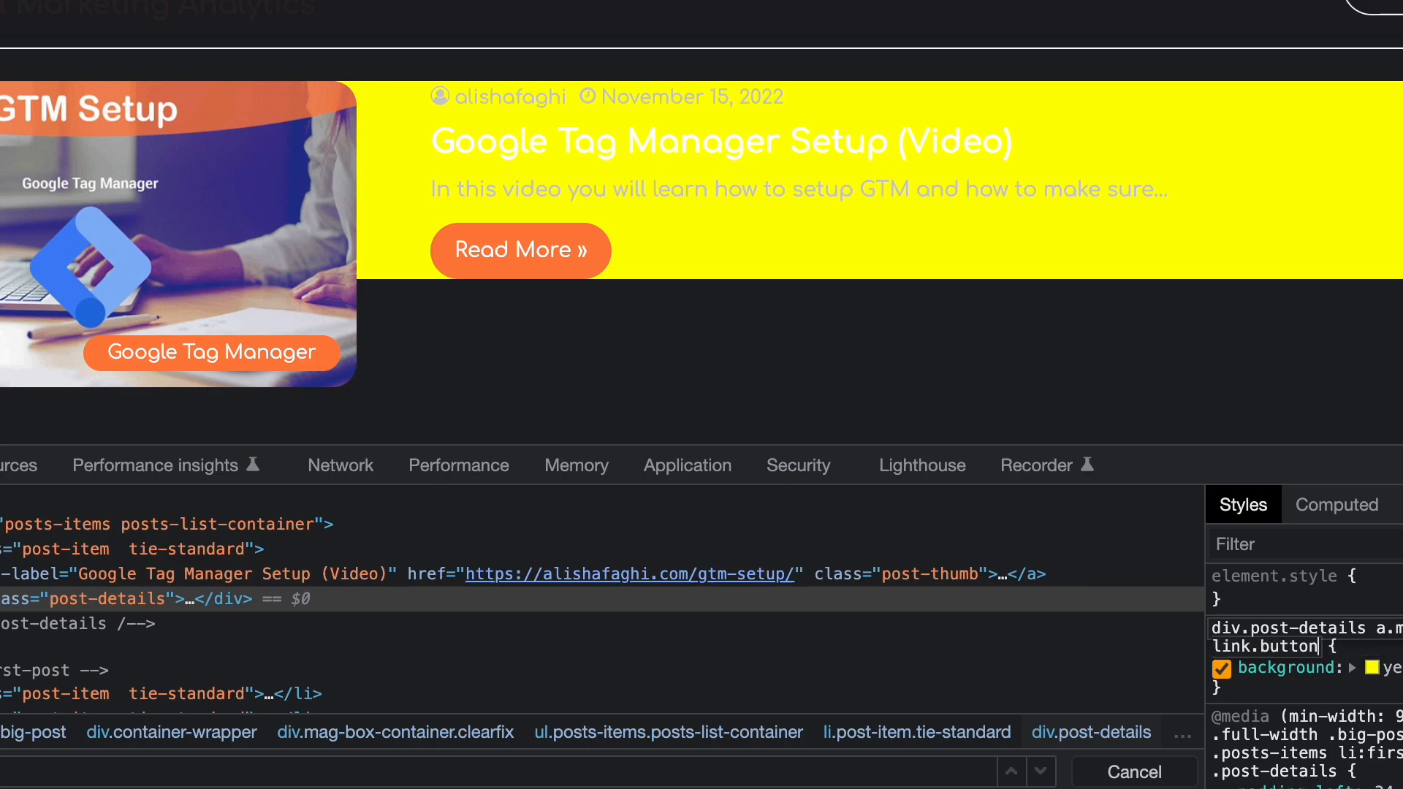
key("Return")
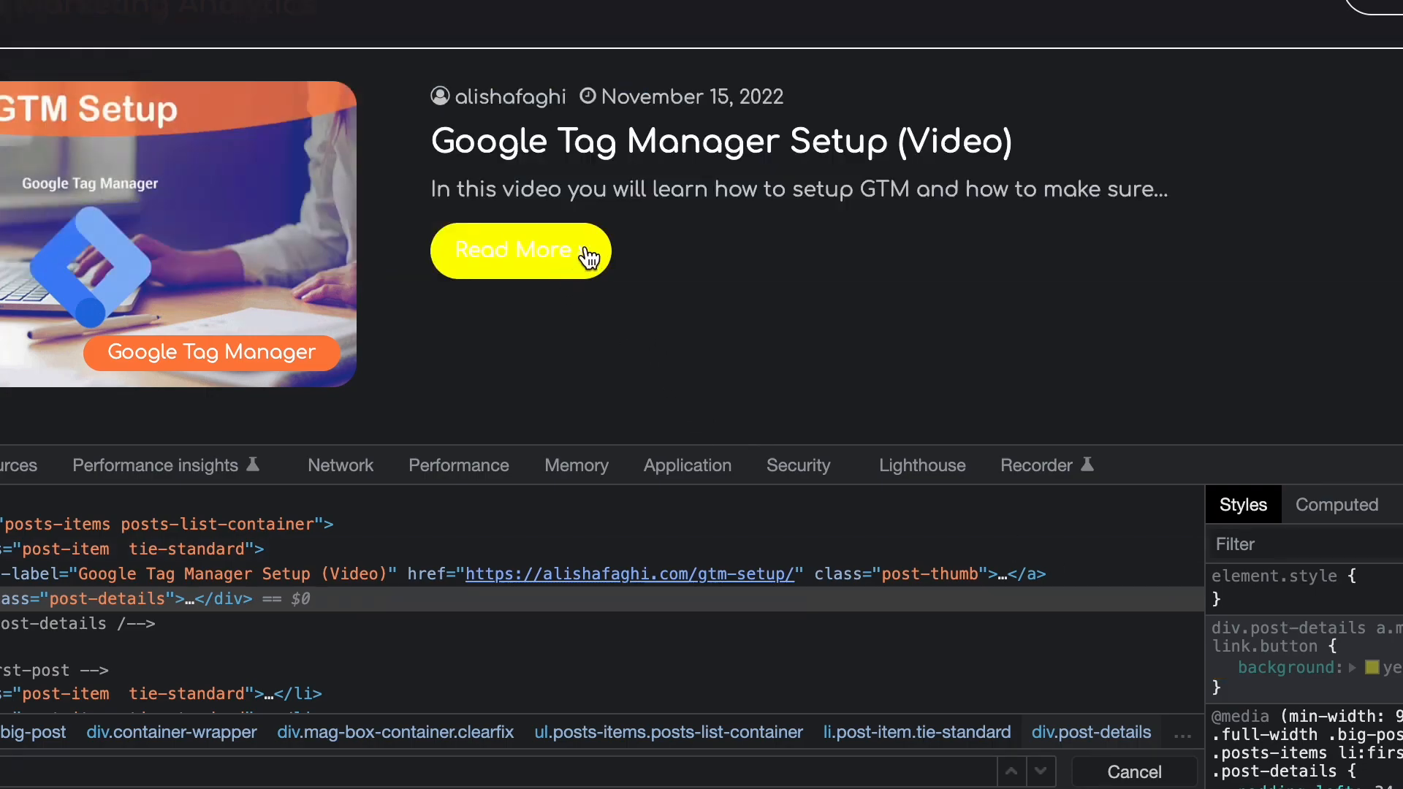
Scroll through the page to review the restyled Read More button and its rule's selector.
scroll(650, 279, "down", 15)
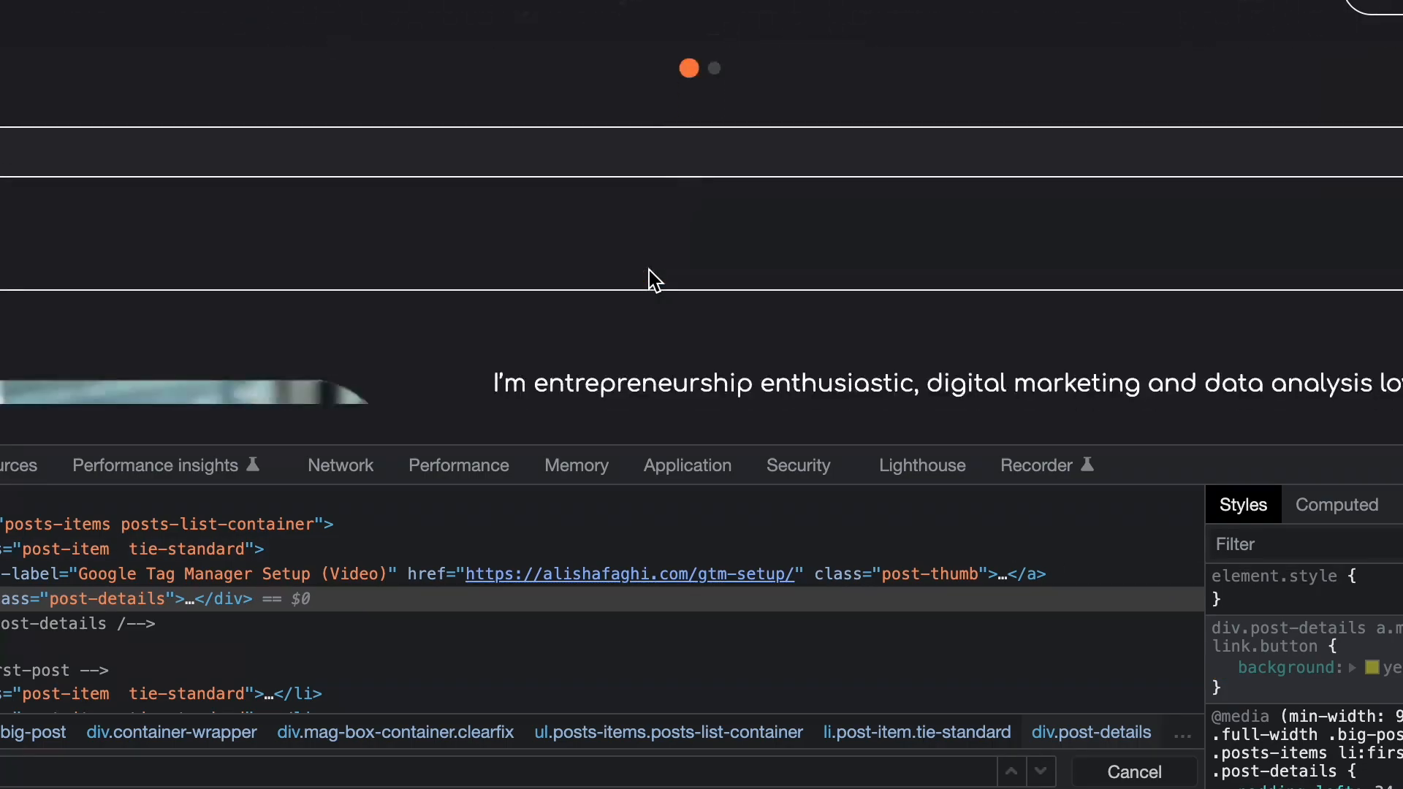
scroll(650, 278, "down", 5)
scroll(652, 279, "up", 15)
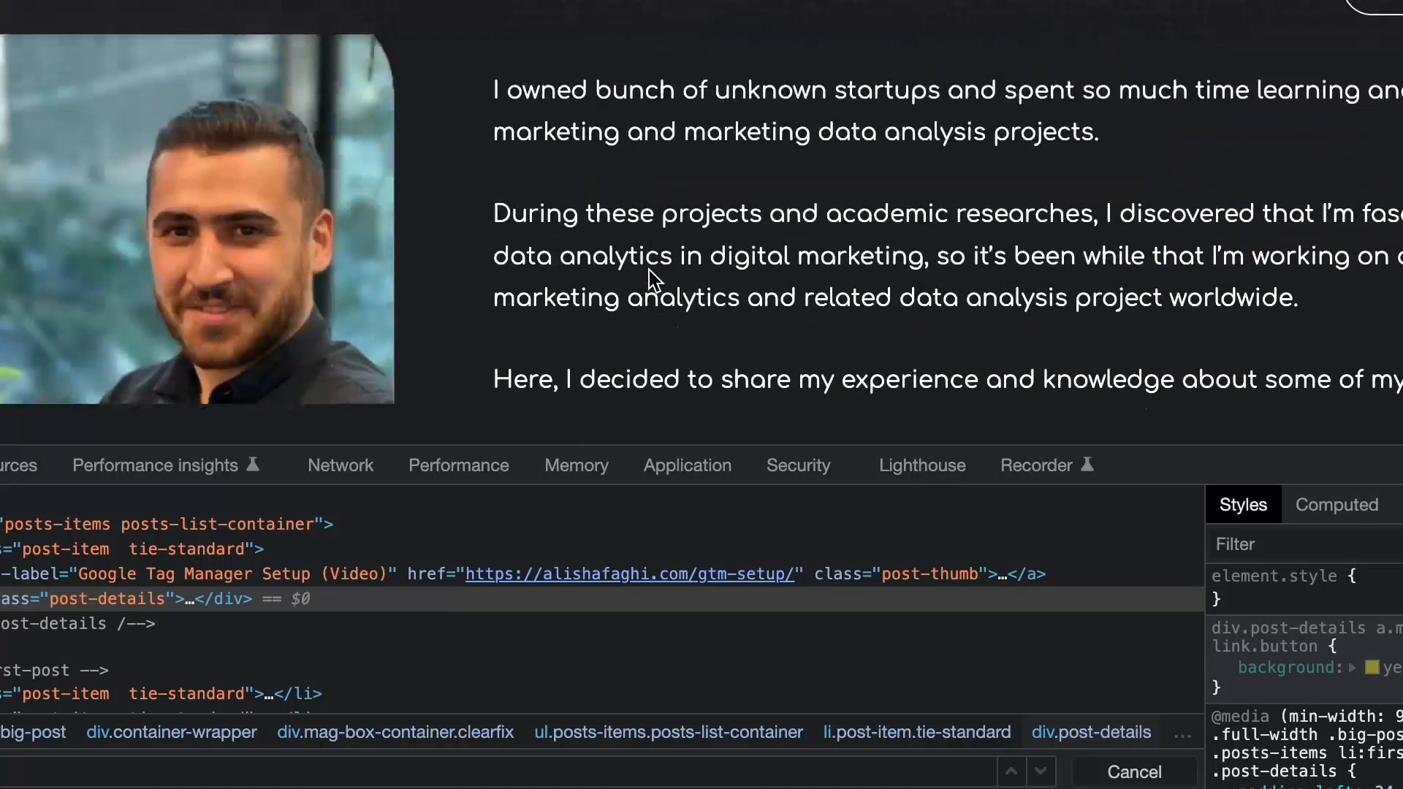
scroll(649, 270, "up", 10)
scroll(650, 270, "down", 8)
scroll(652, 280, "down", 5)
scroll(651, 279, "up", 5)
scroll(651, 278, "down", 1)
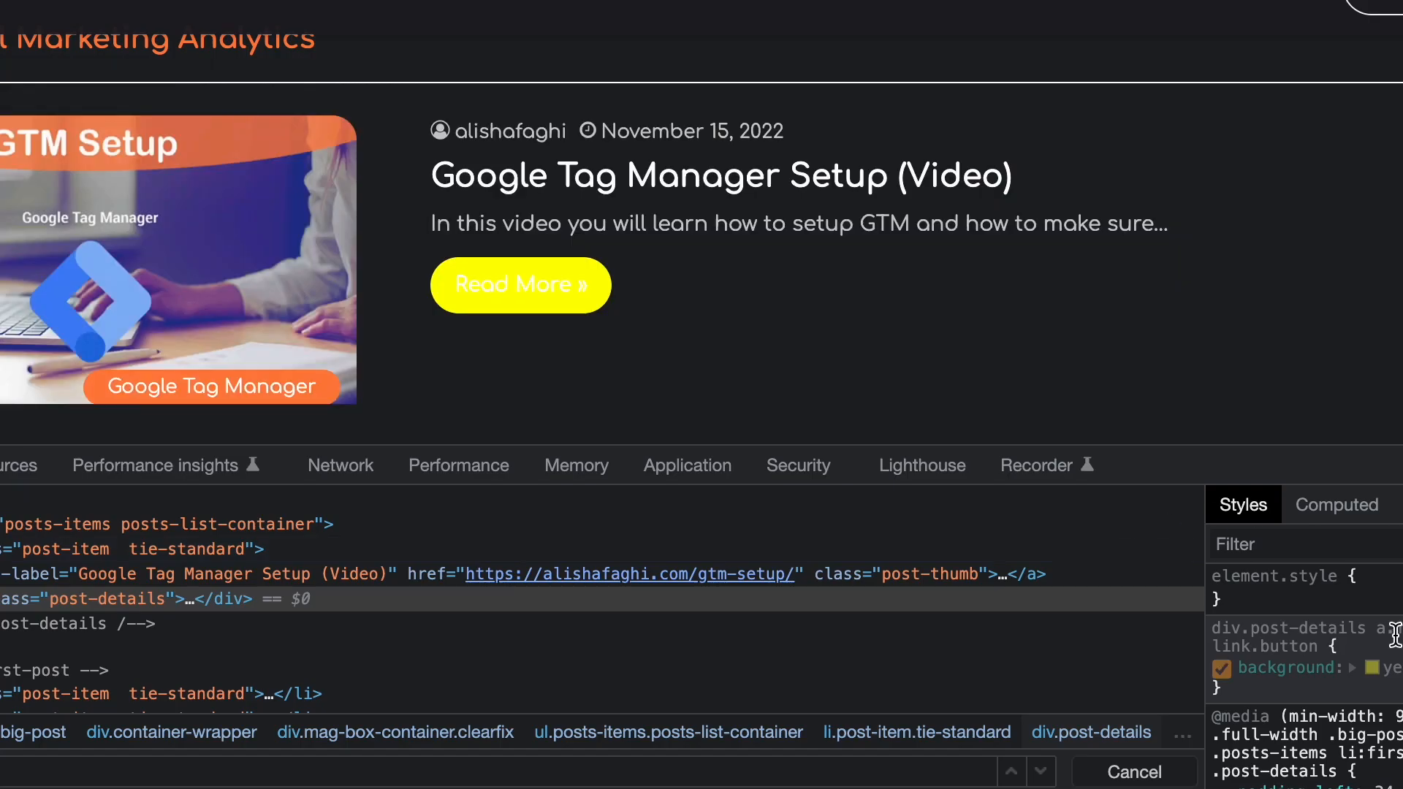
left_click(1326, 629)
key("super+c")
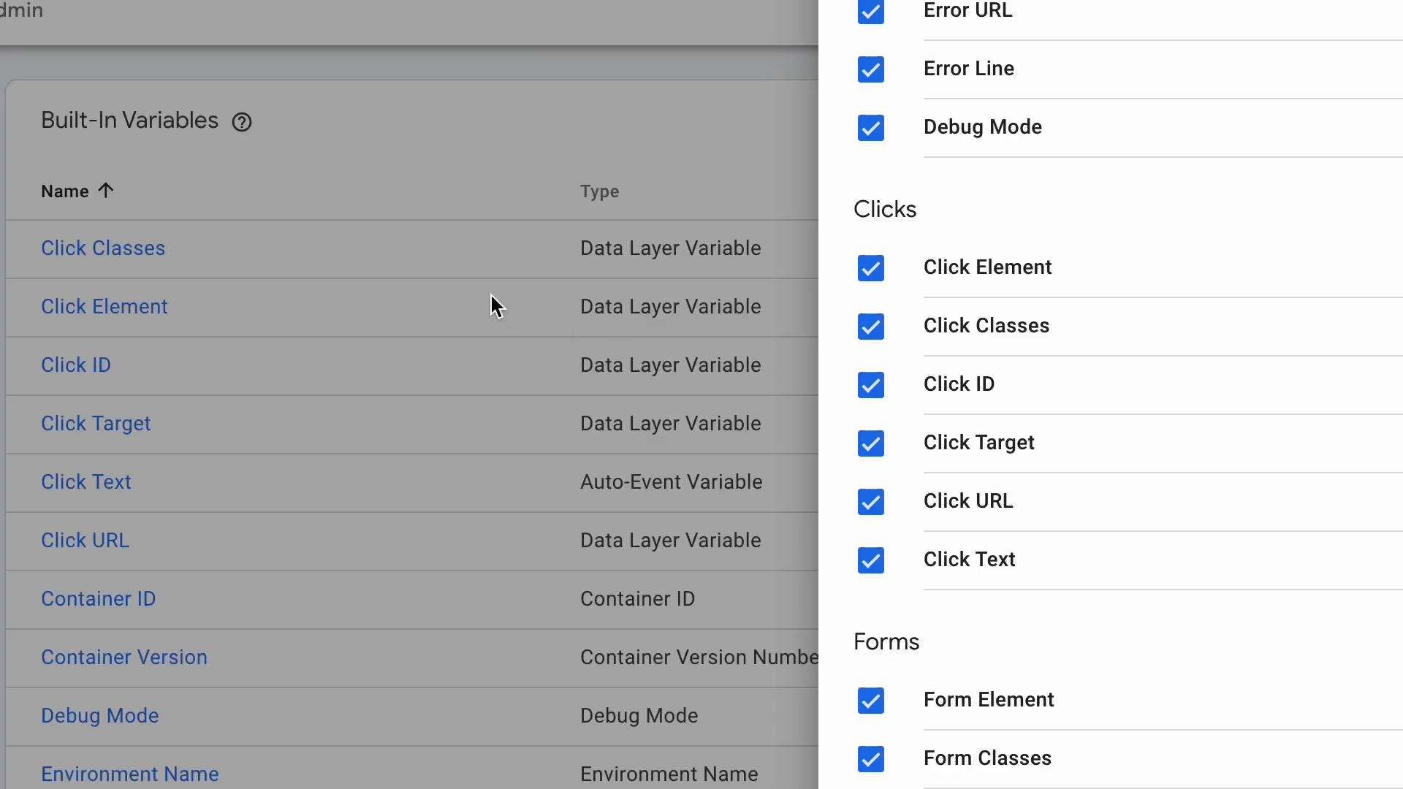
In Google Tag Manager, create a new tag of type Google Analytics: GA4 Event.
left_click(401, 287)
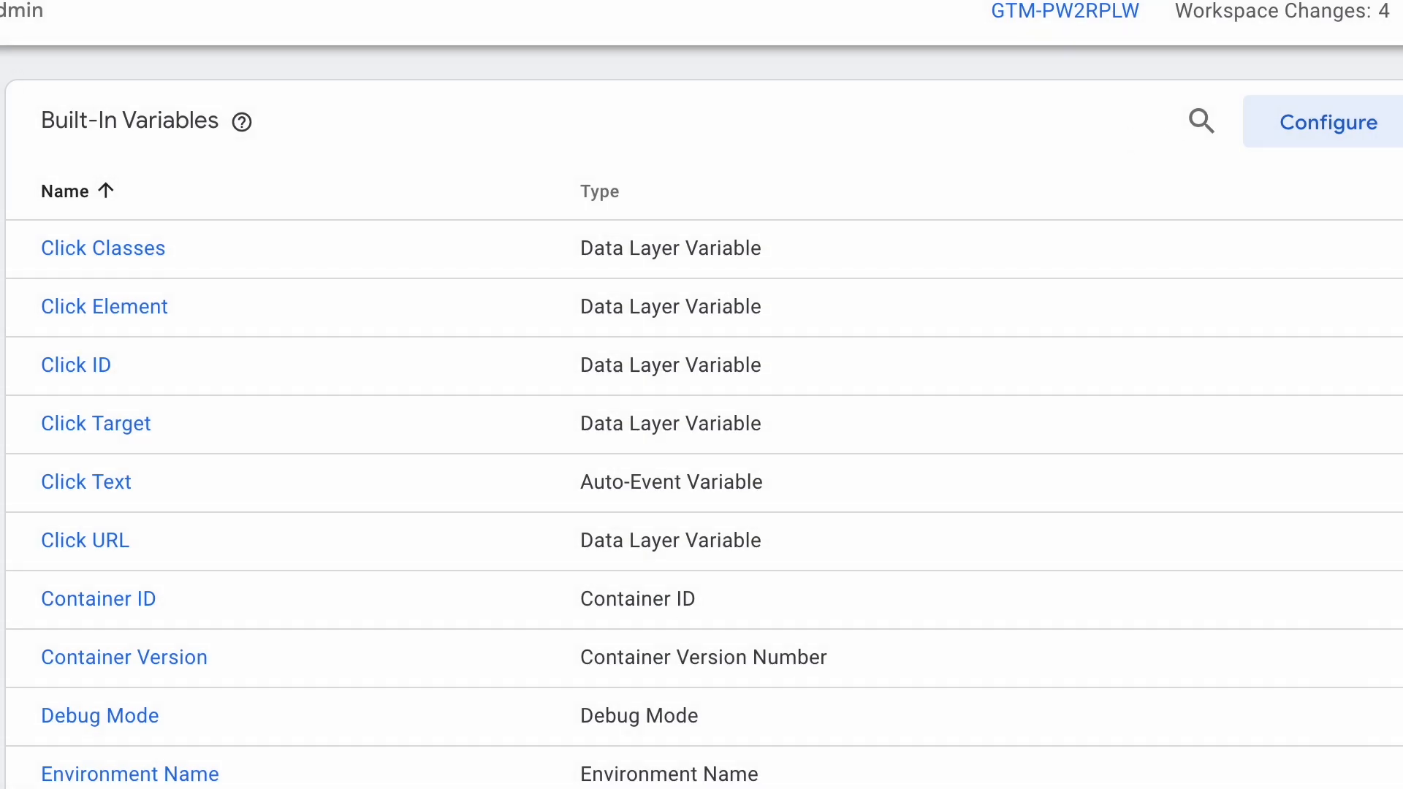
left_click(2, 282)
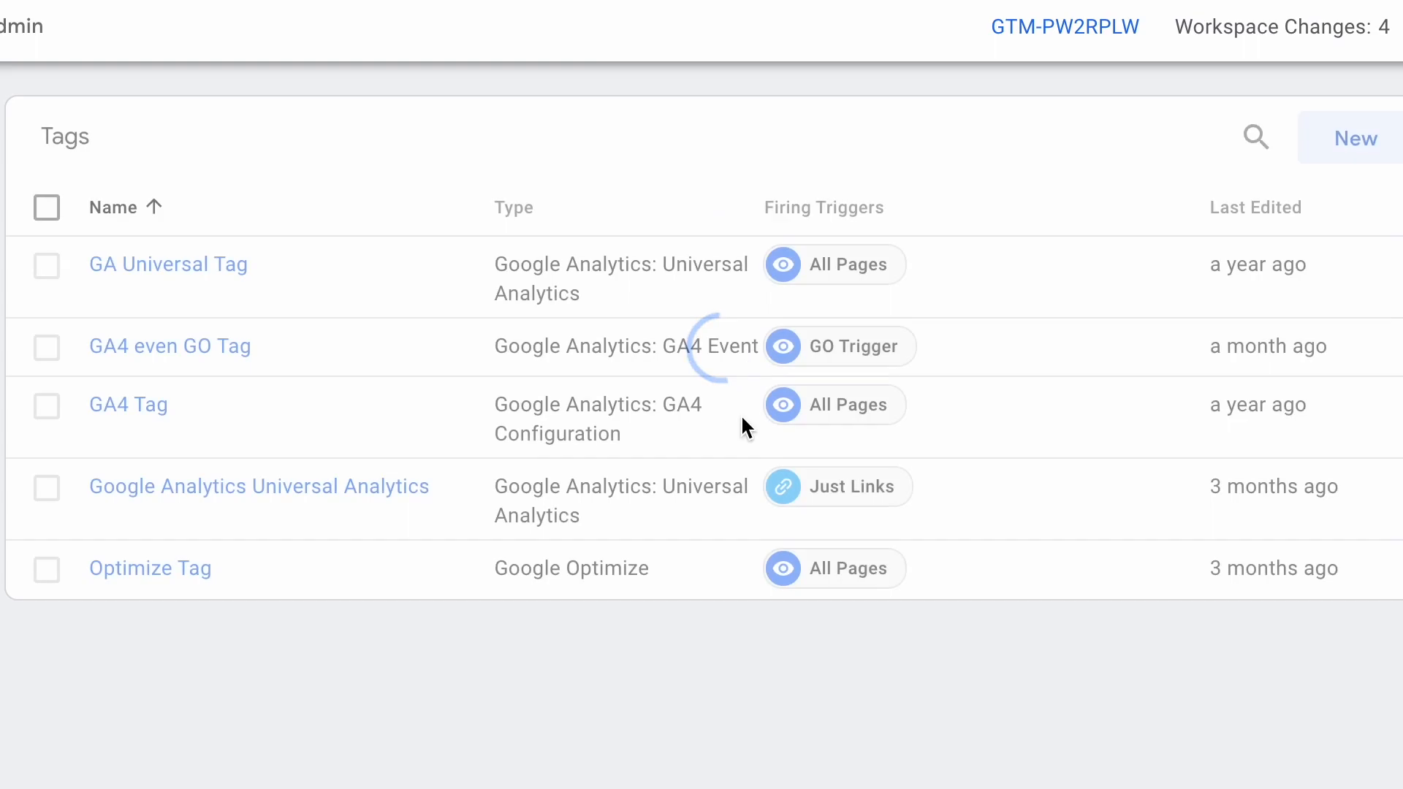
left_click(1333, 157)
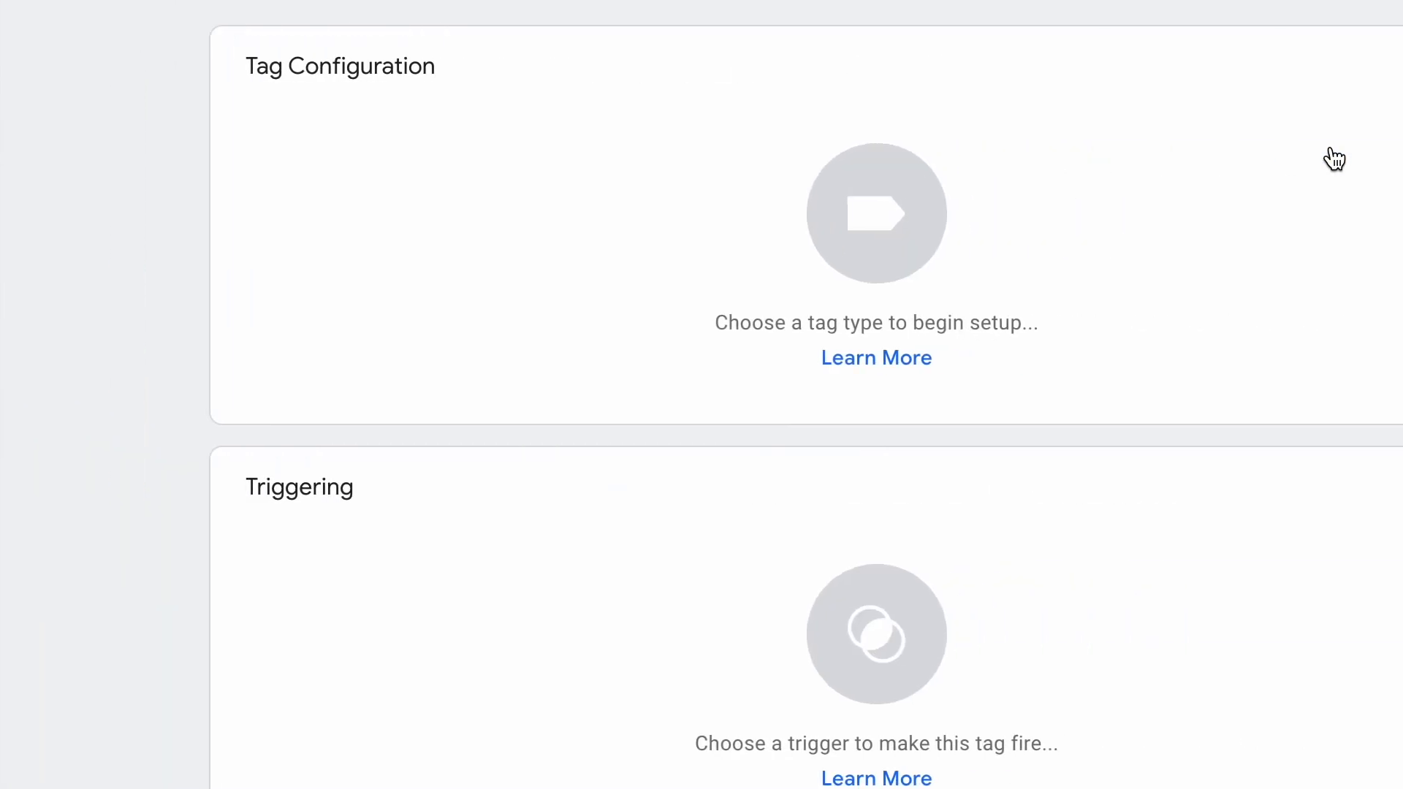
left_click(972, 294)
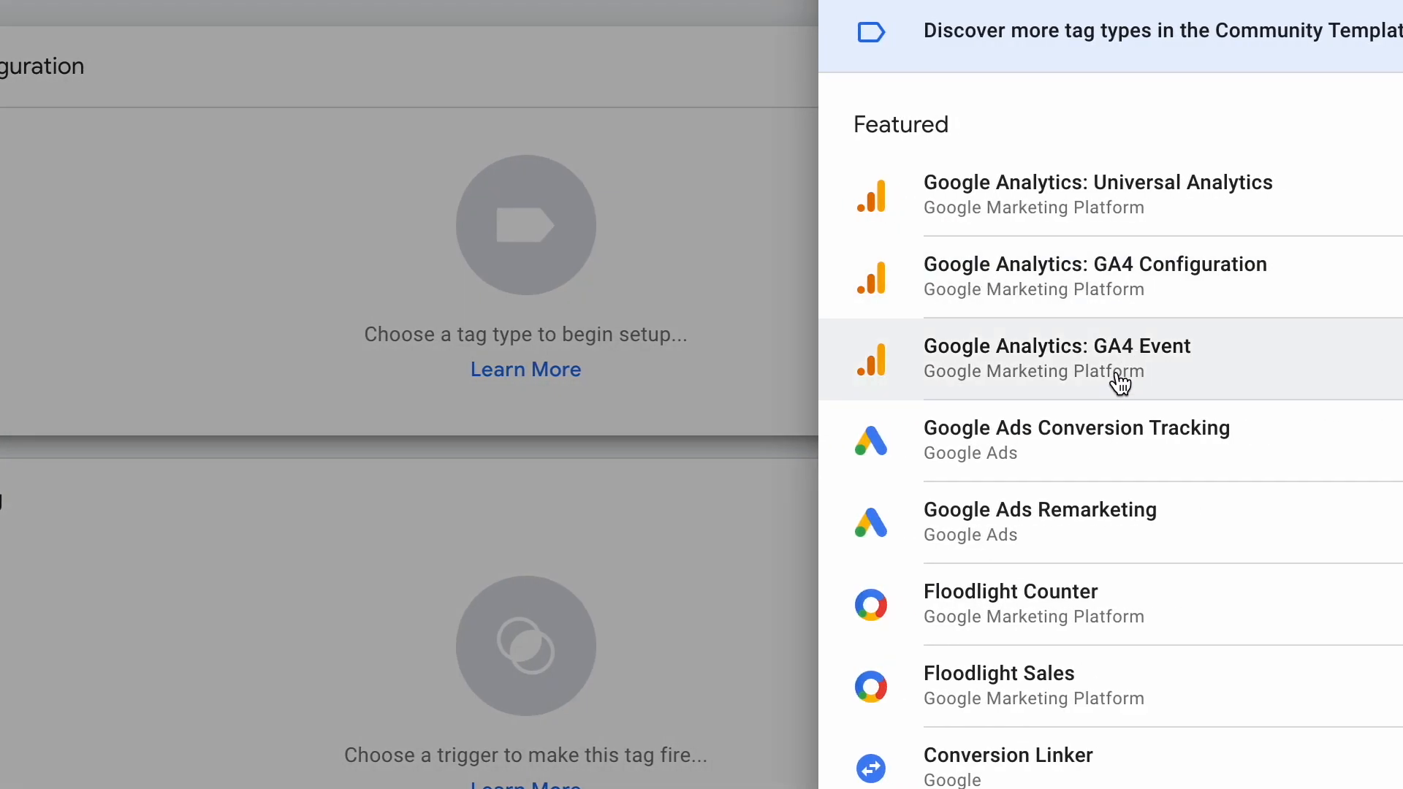
left_click(1117, 380)
Set the tag's configuration tag to GA4 Tag and open the event name field.
left_click(510, 358)
left_click(820, 360)
left_click(592, 355)
left_click(509, 439)
left_click(402, 479)
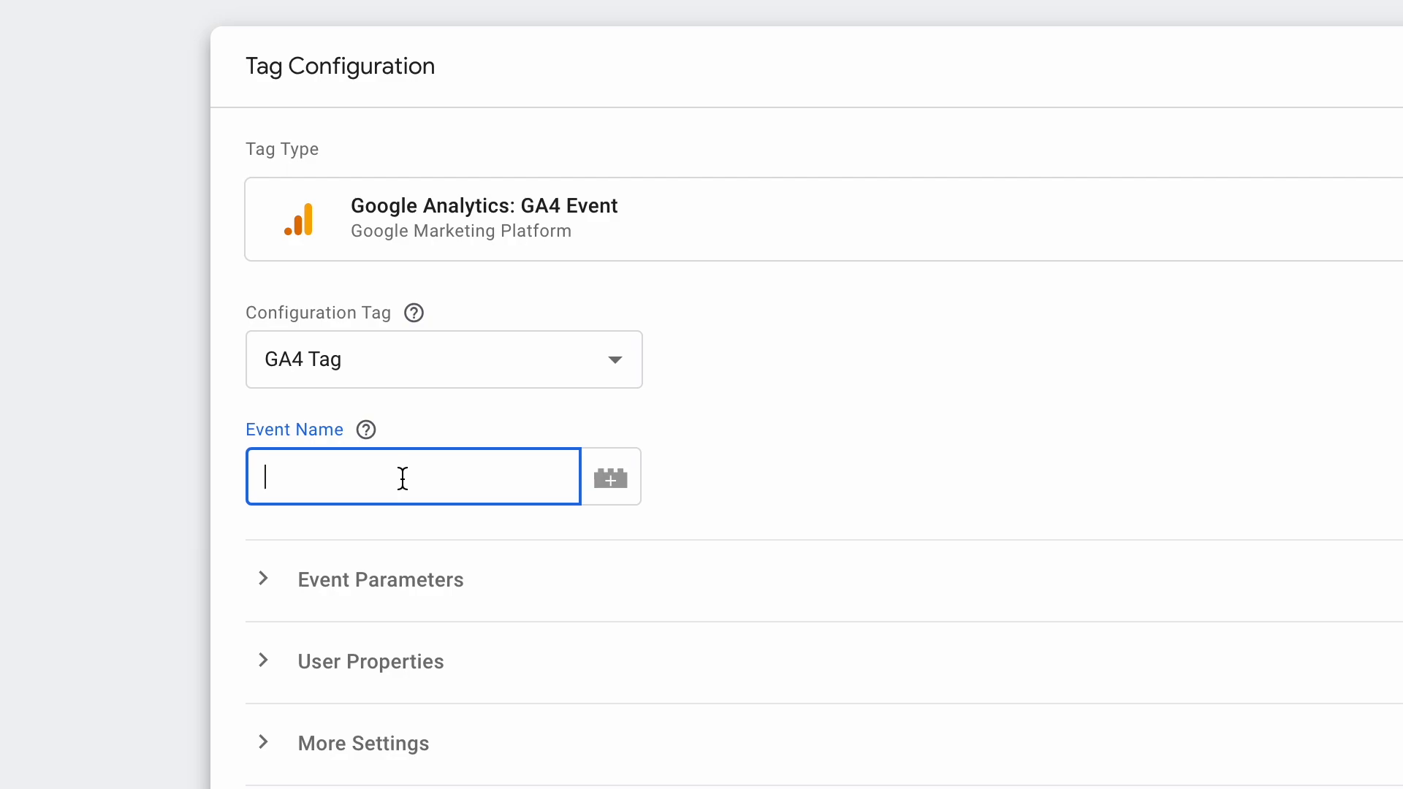
Set the tag's event name to More_button_HP.
type("More_butt")
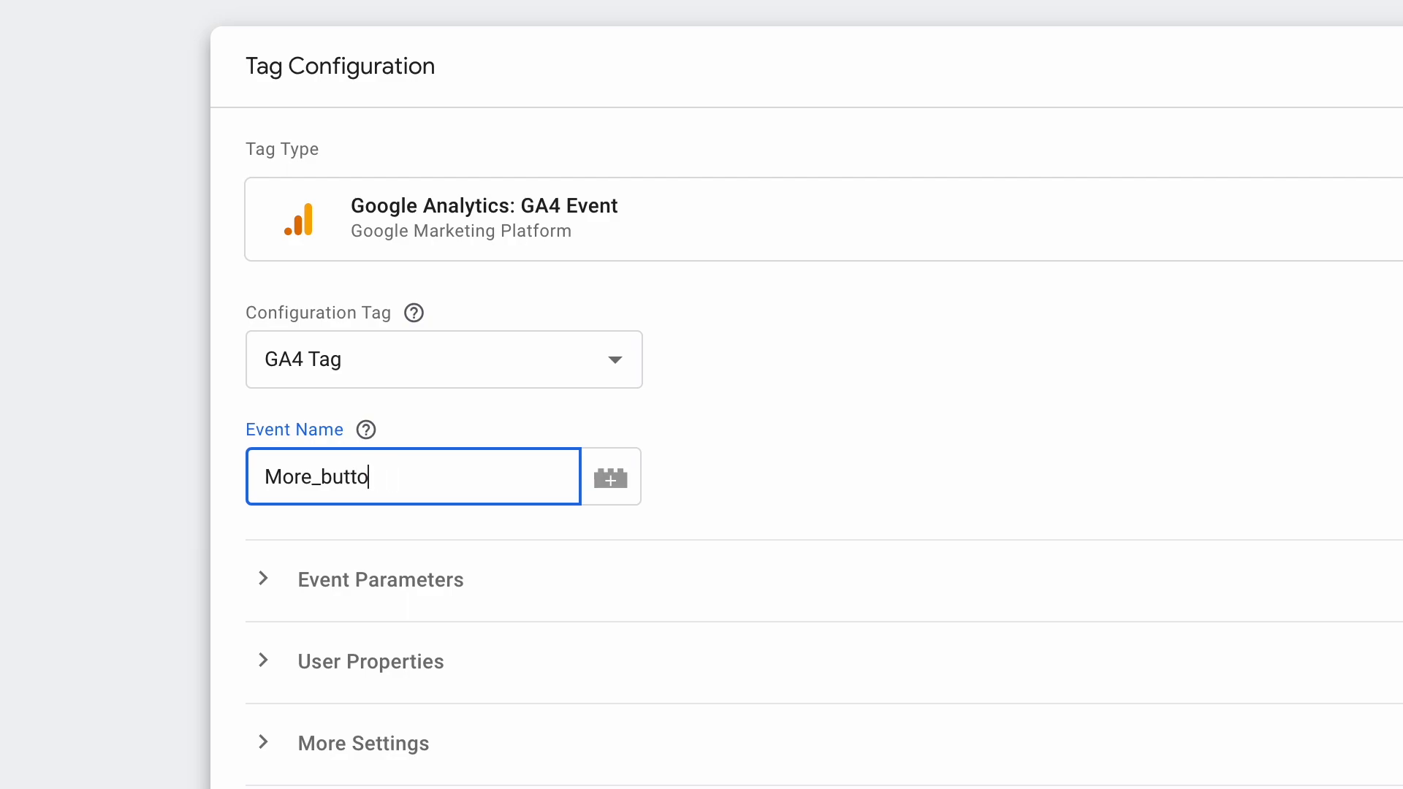
type("on_HP")
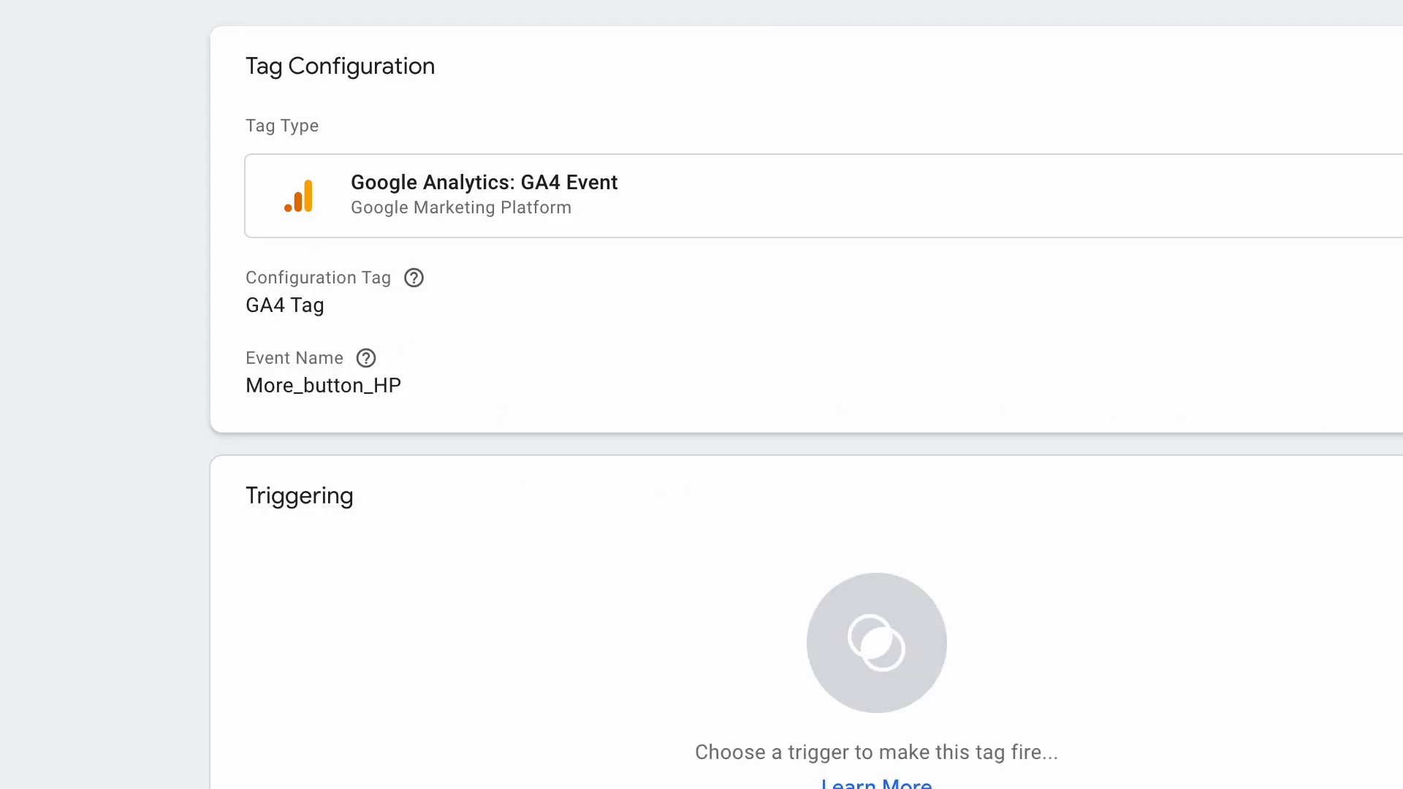
Create a new Click - All Elements trigger for the tag.
left_click(968, 394)
left_click(291, 581)
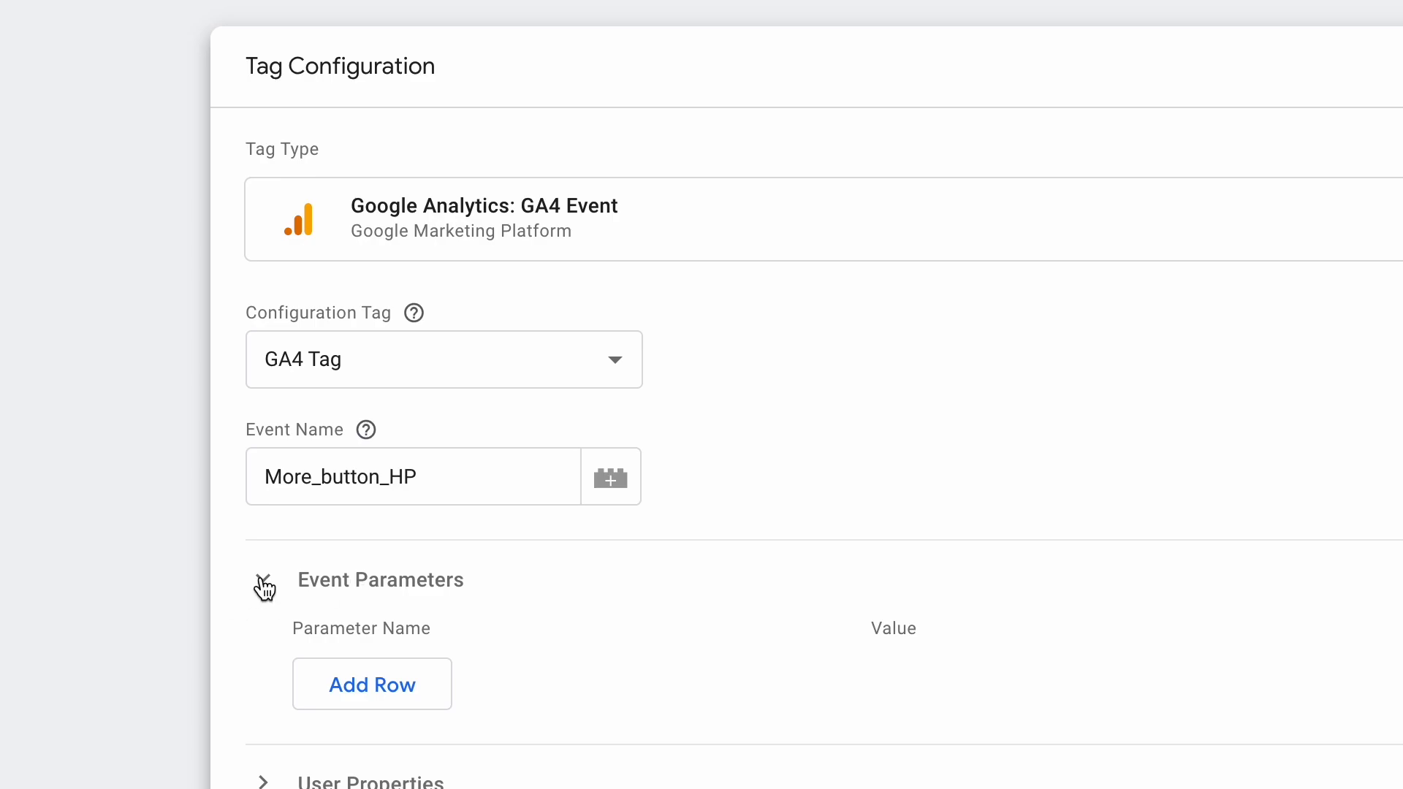
left_click(265, 585)
scroll(263, 588, "down", 5)
left_click(745, 665)
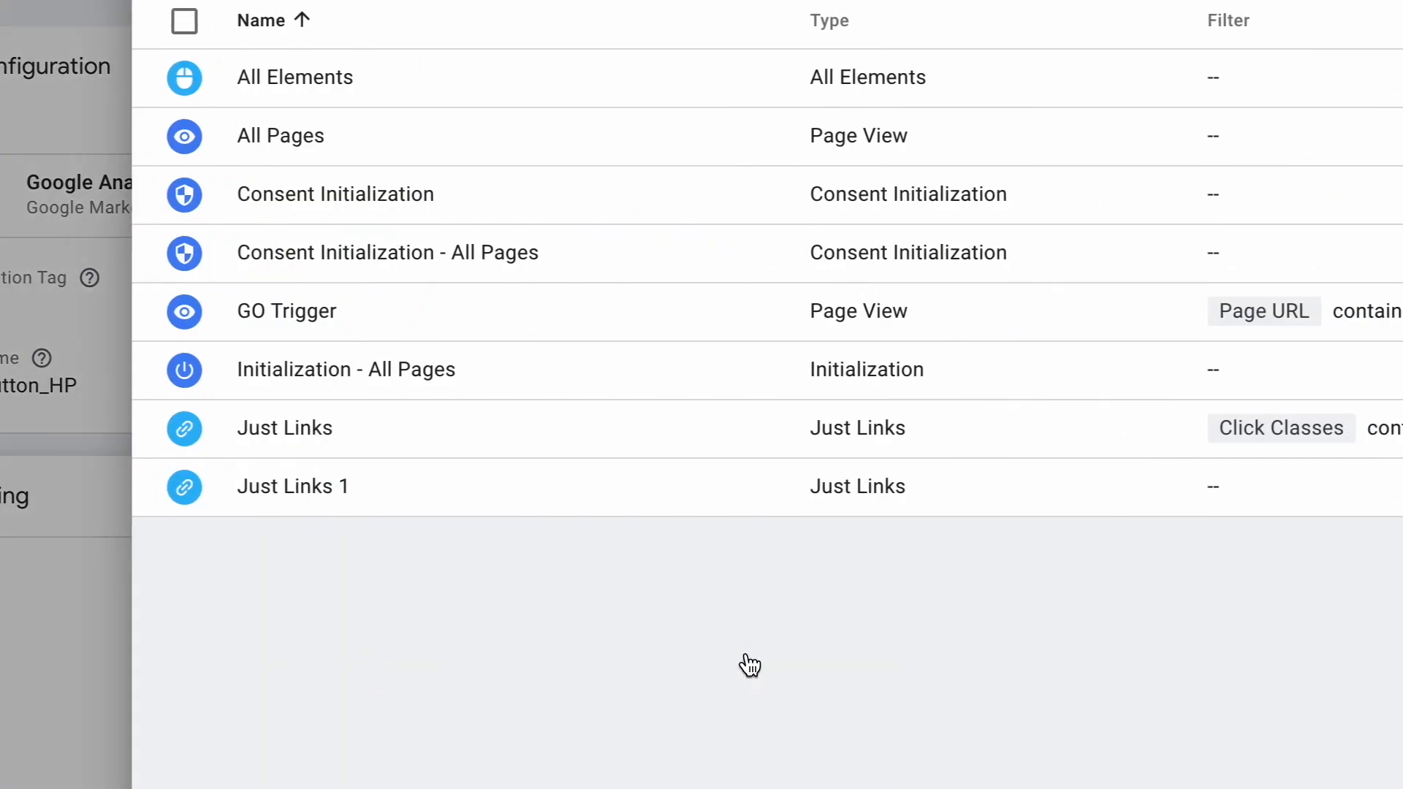
left_click(1368, 13)
left_click(977, 241)
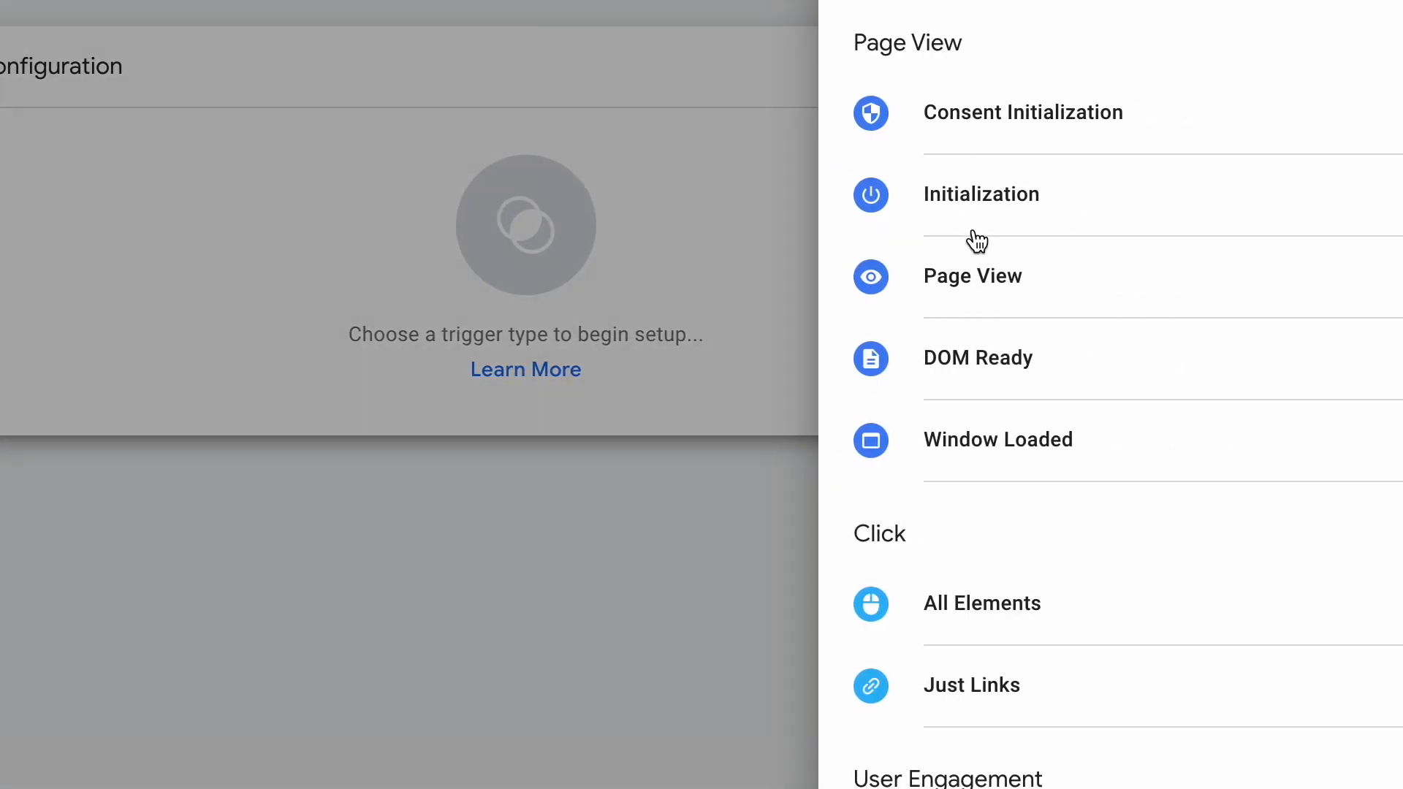
left_click(1082, 595)
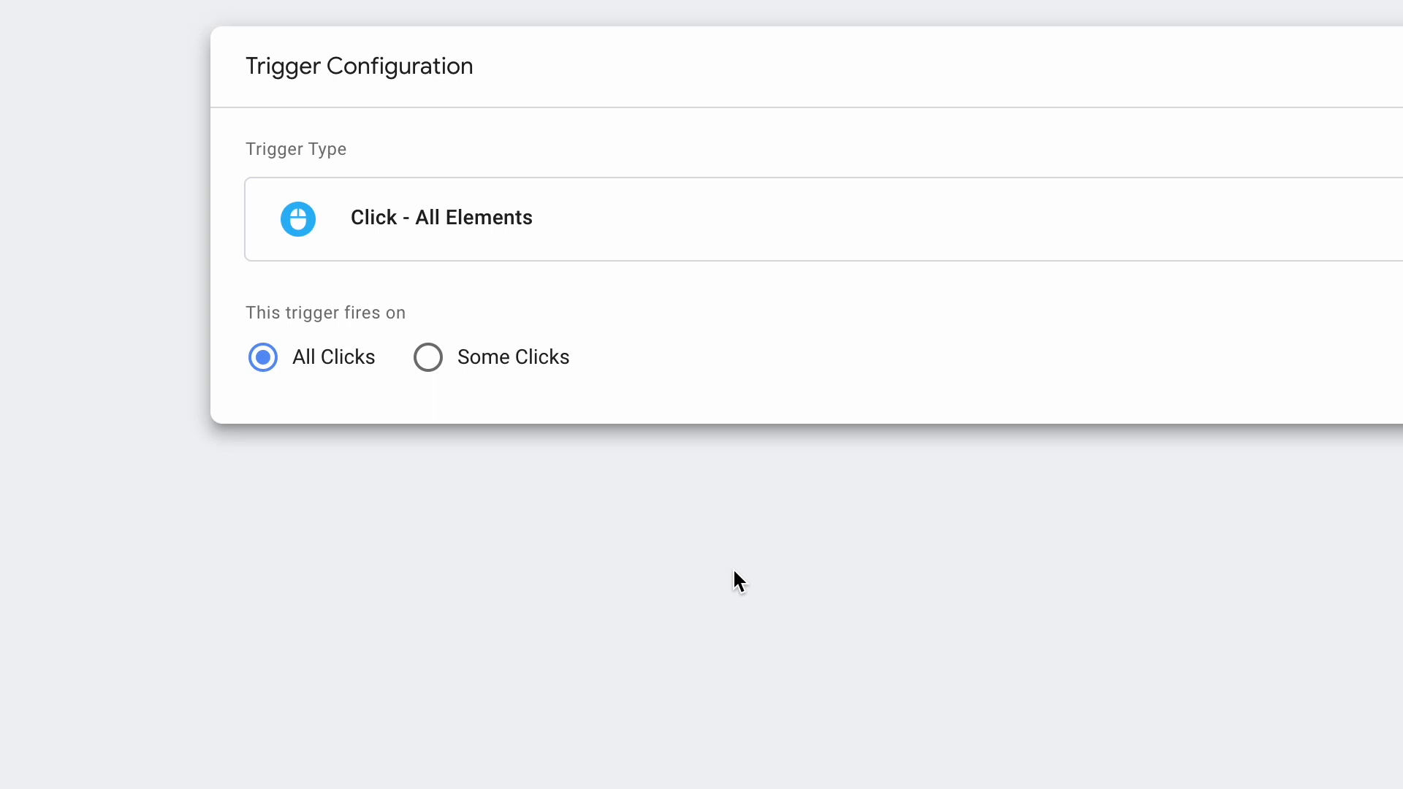
Make the trigger fire on some clicks where Click Element matches CSS selector div.post-details a.more-link.button.
left_click(479, 361)
left_click(453, 520)
left_click(795, 476)
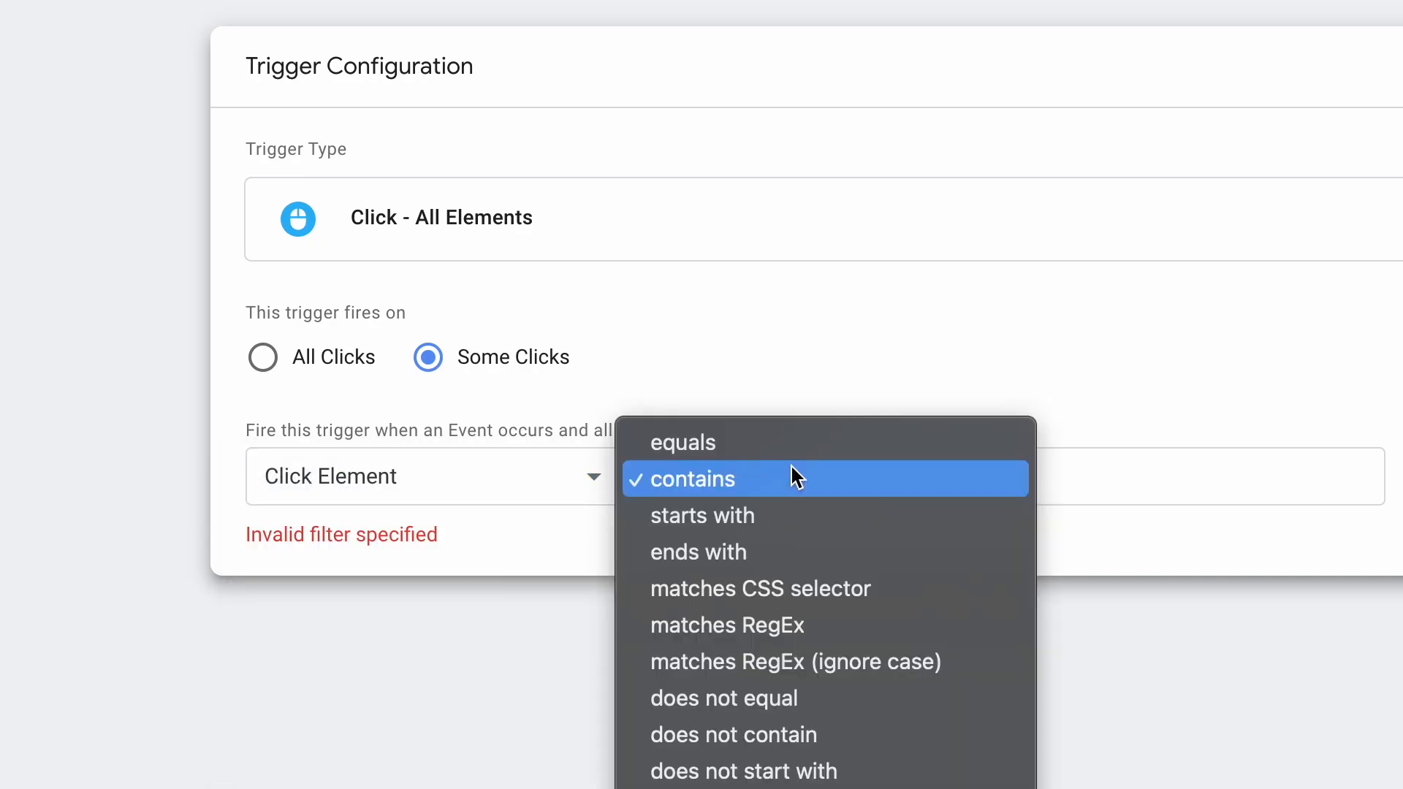
left_click(859, 590)
left_click(1093, 479)
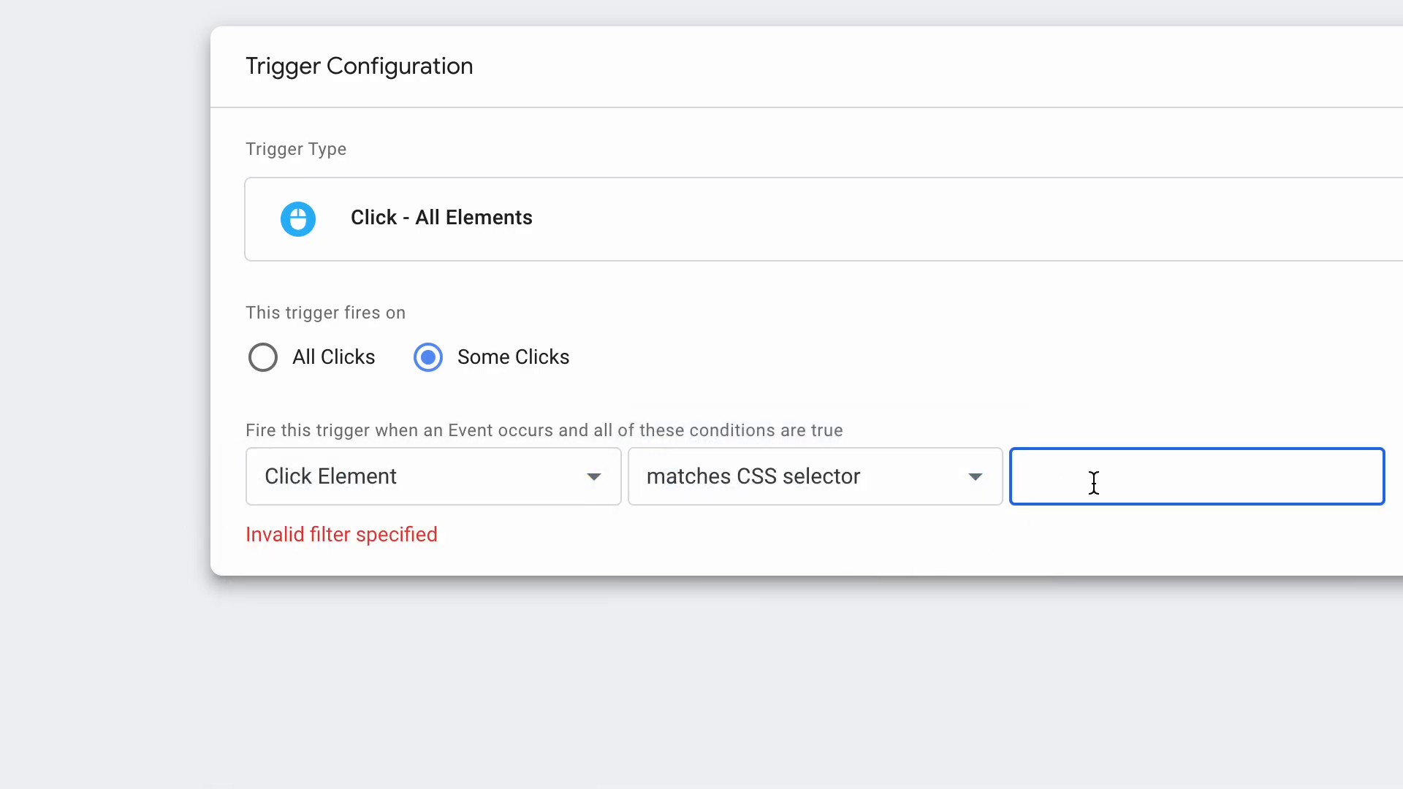
key("super+v")
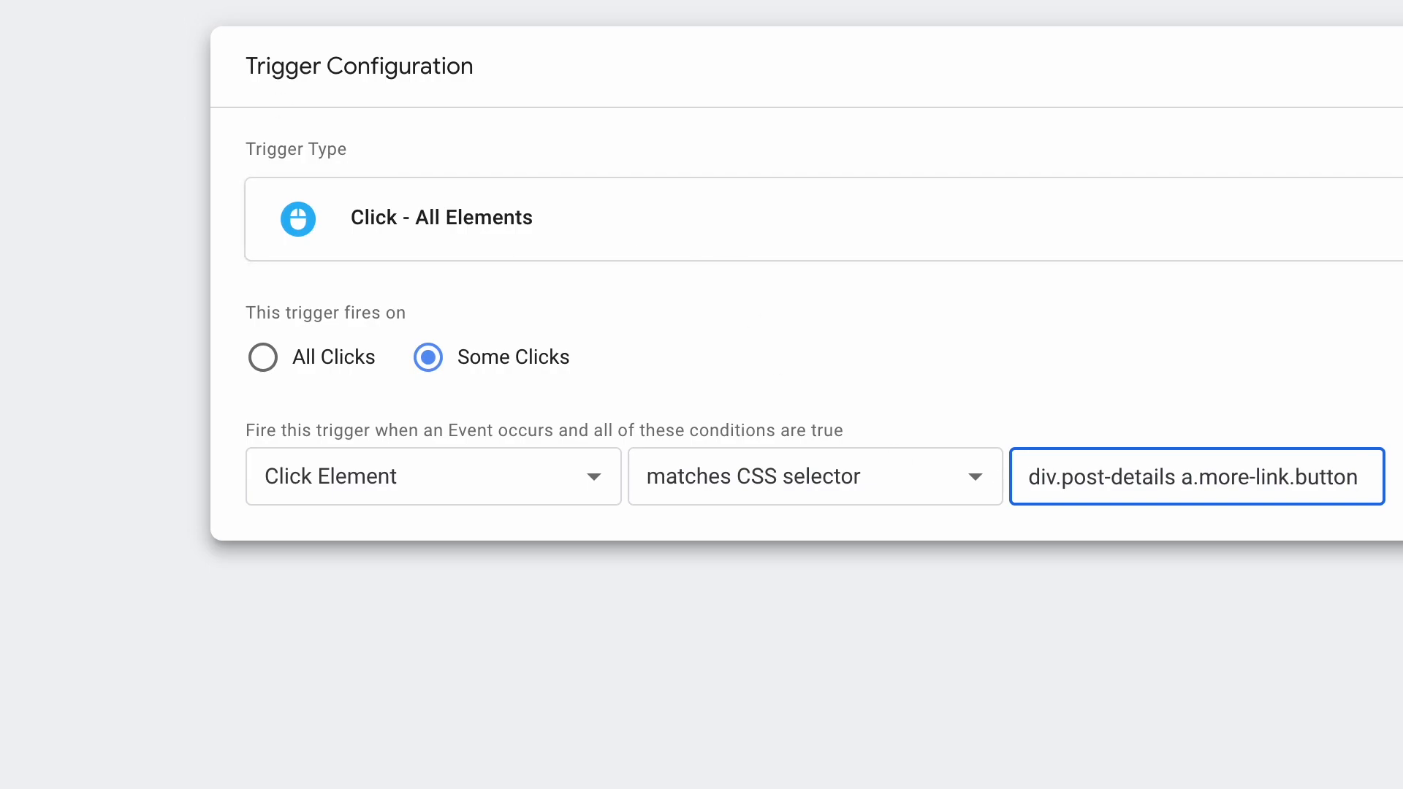
Save the trigger, keeping the suggested trigger name.
left_click(181, 3)
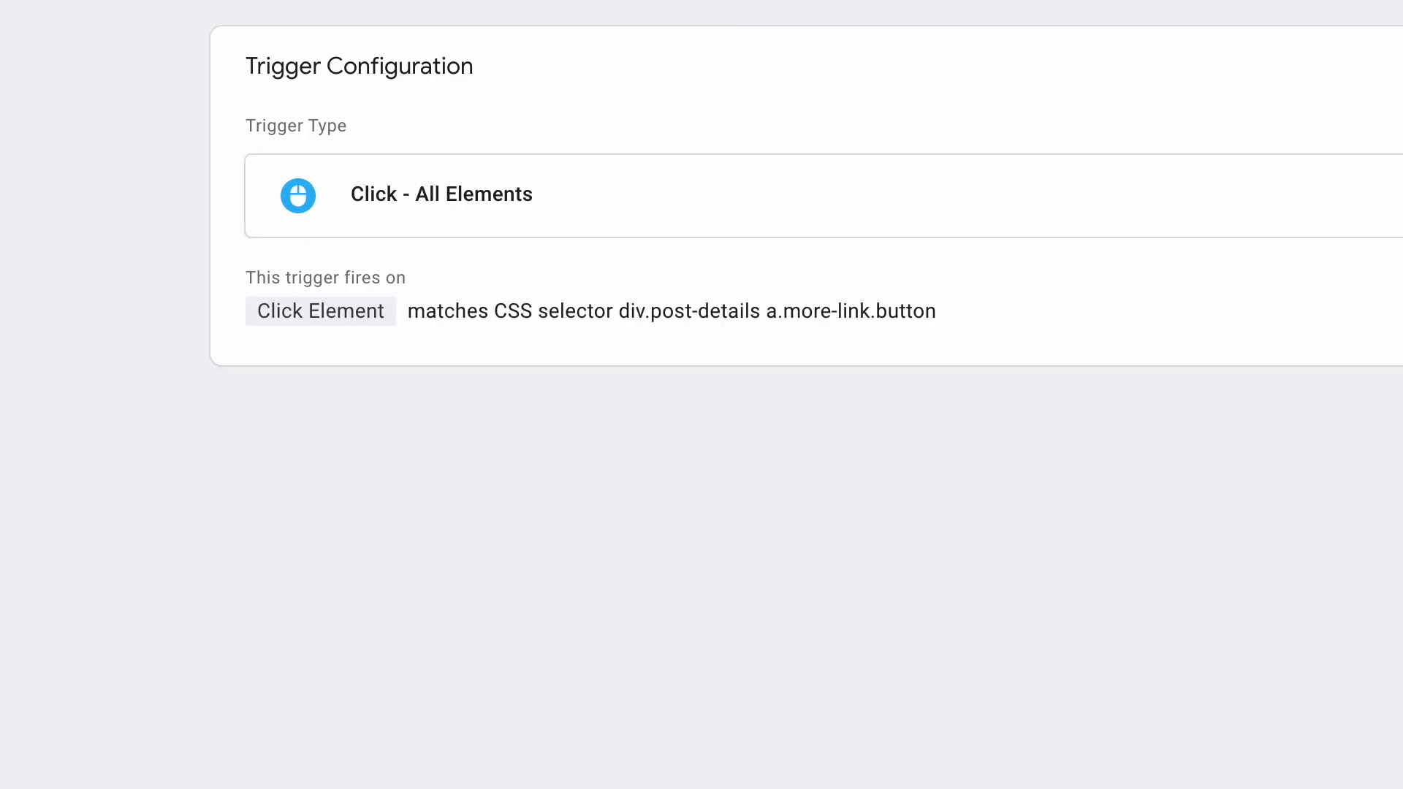
left_click(1170, 3)
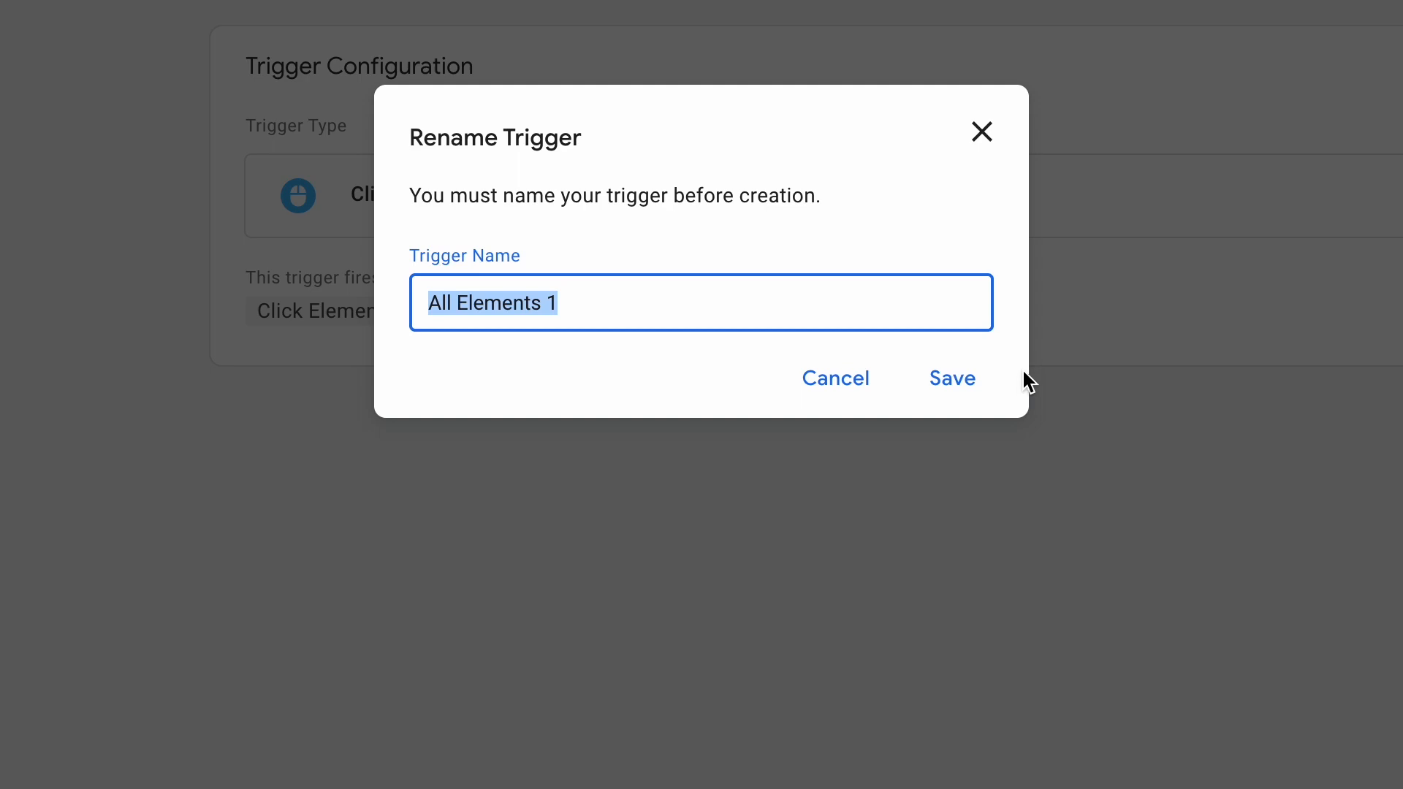
left_click(939, 380)
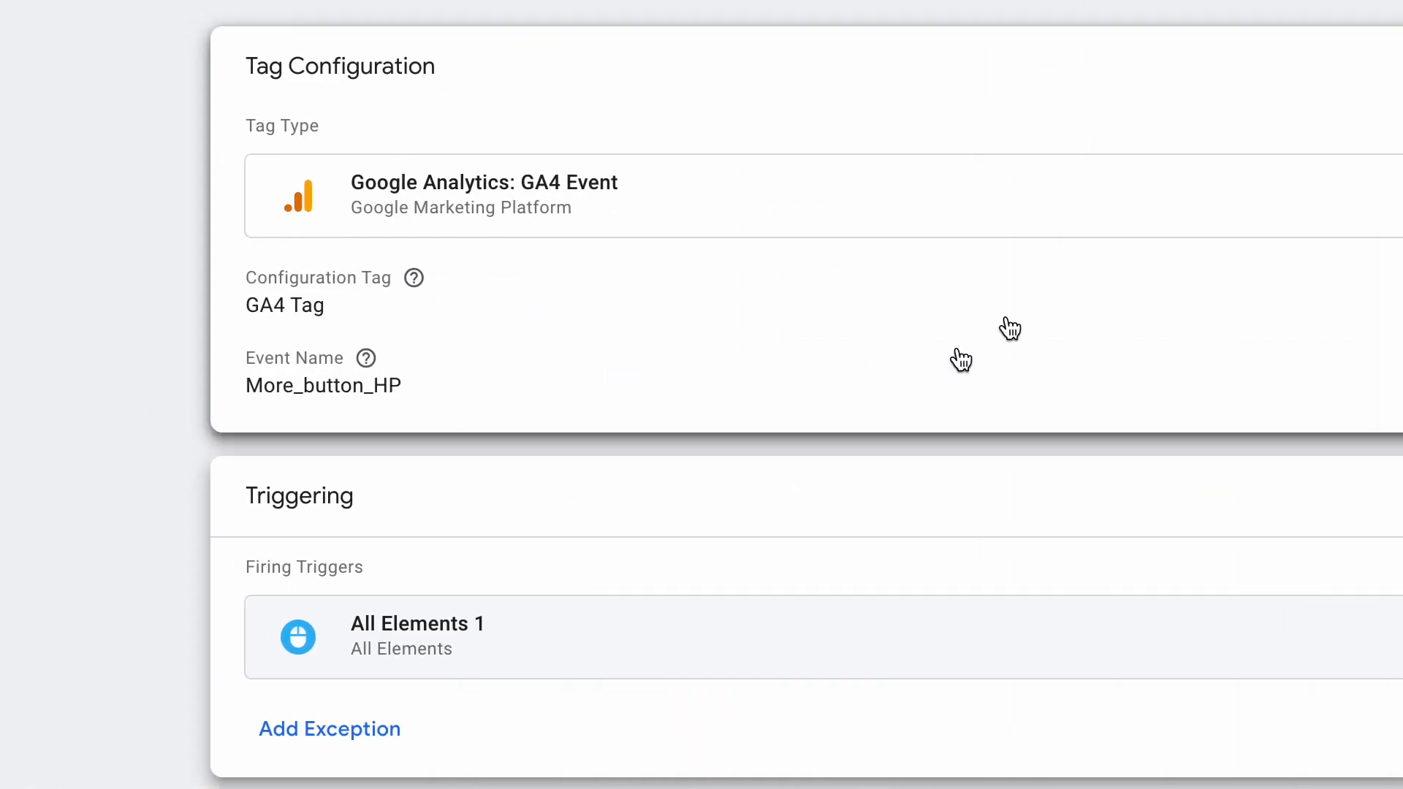
left_click(1169, 3)
left_click(970, 385)
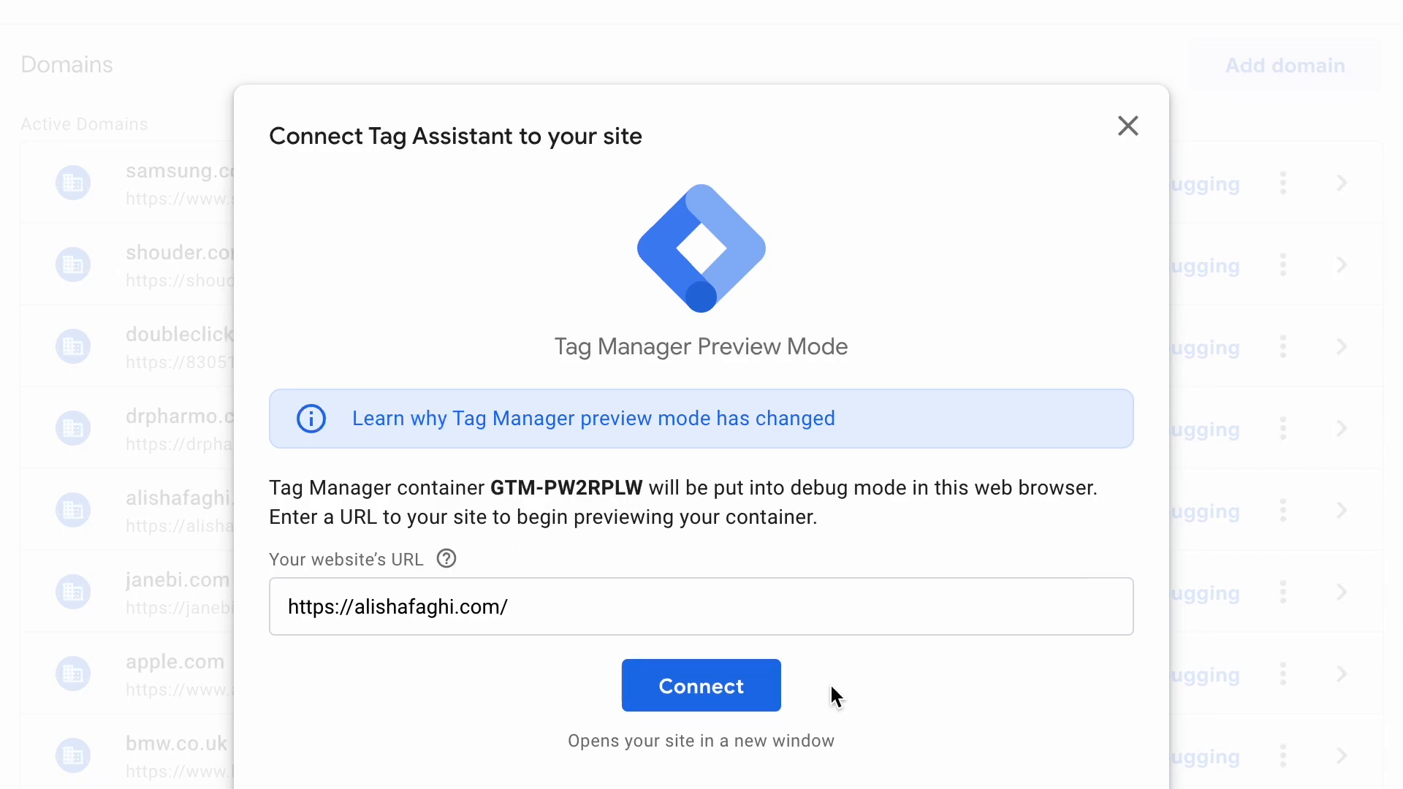
left_click(720, 696)
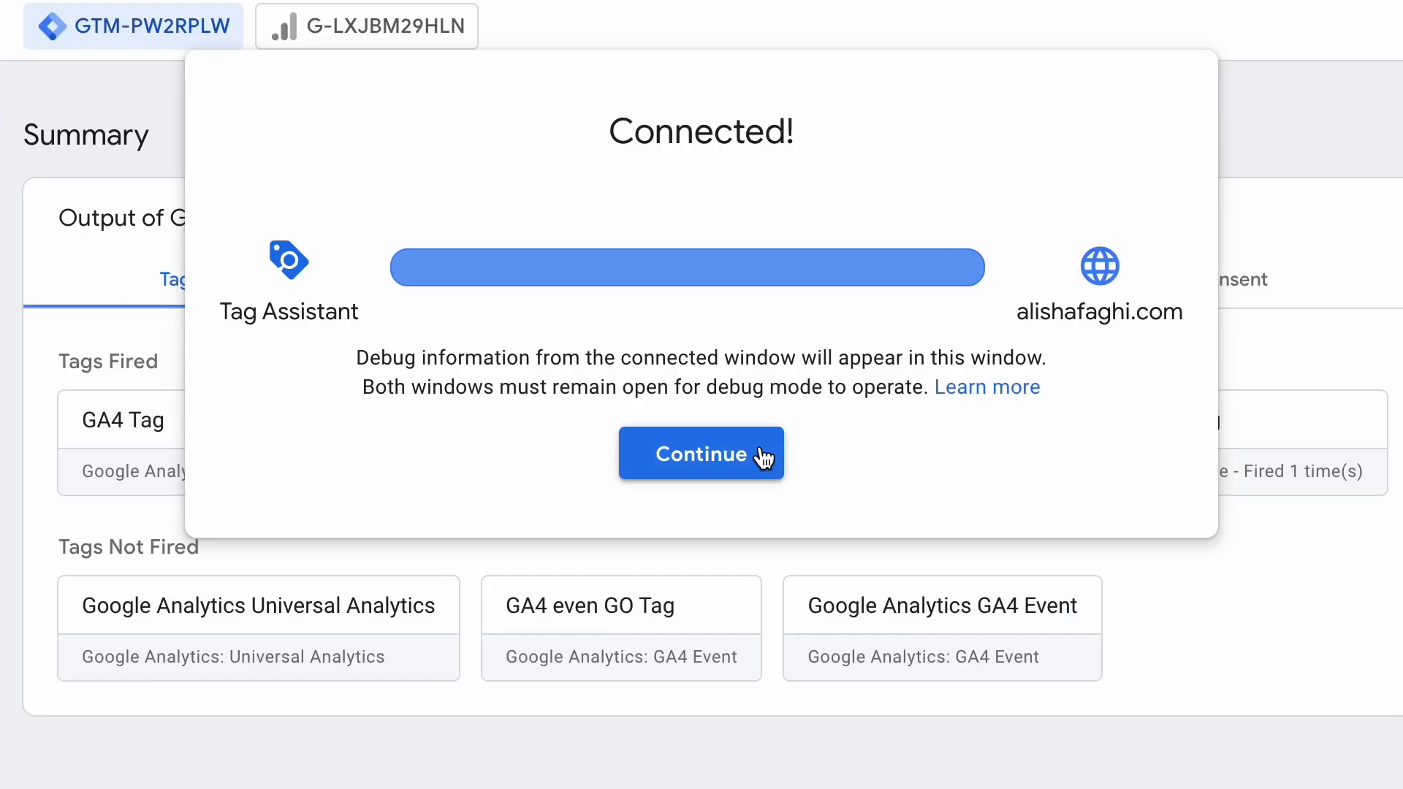
left_click(760, 449)
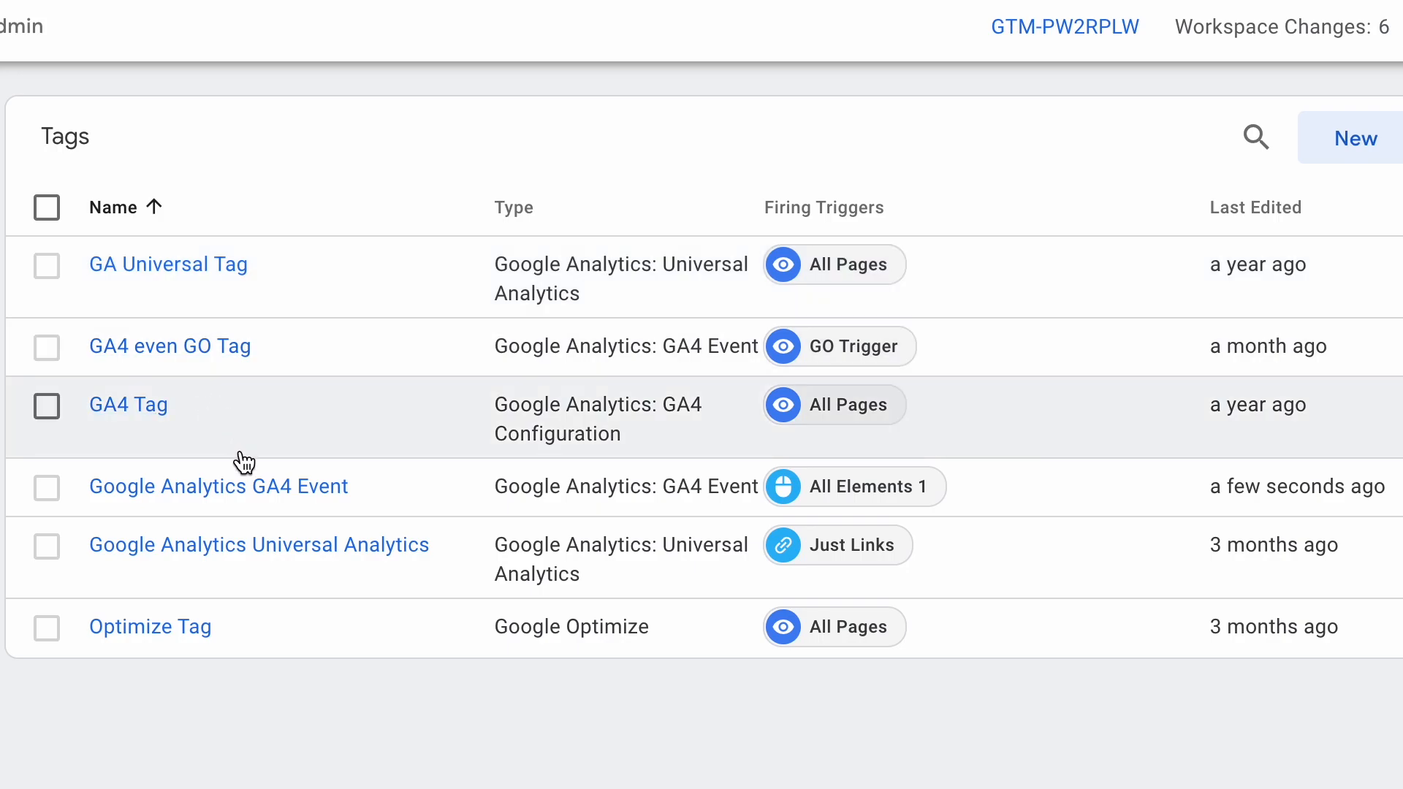
Review the Google Analytics GA4 Event tag, then test-click the homepage's scroll-down arrow in the preview window.
left_click(294, 494)
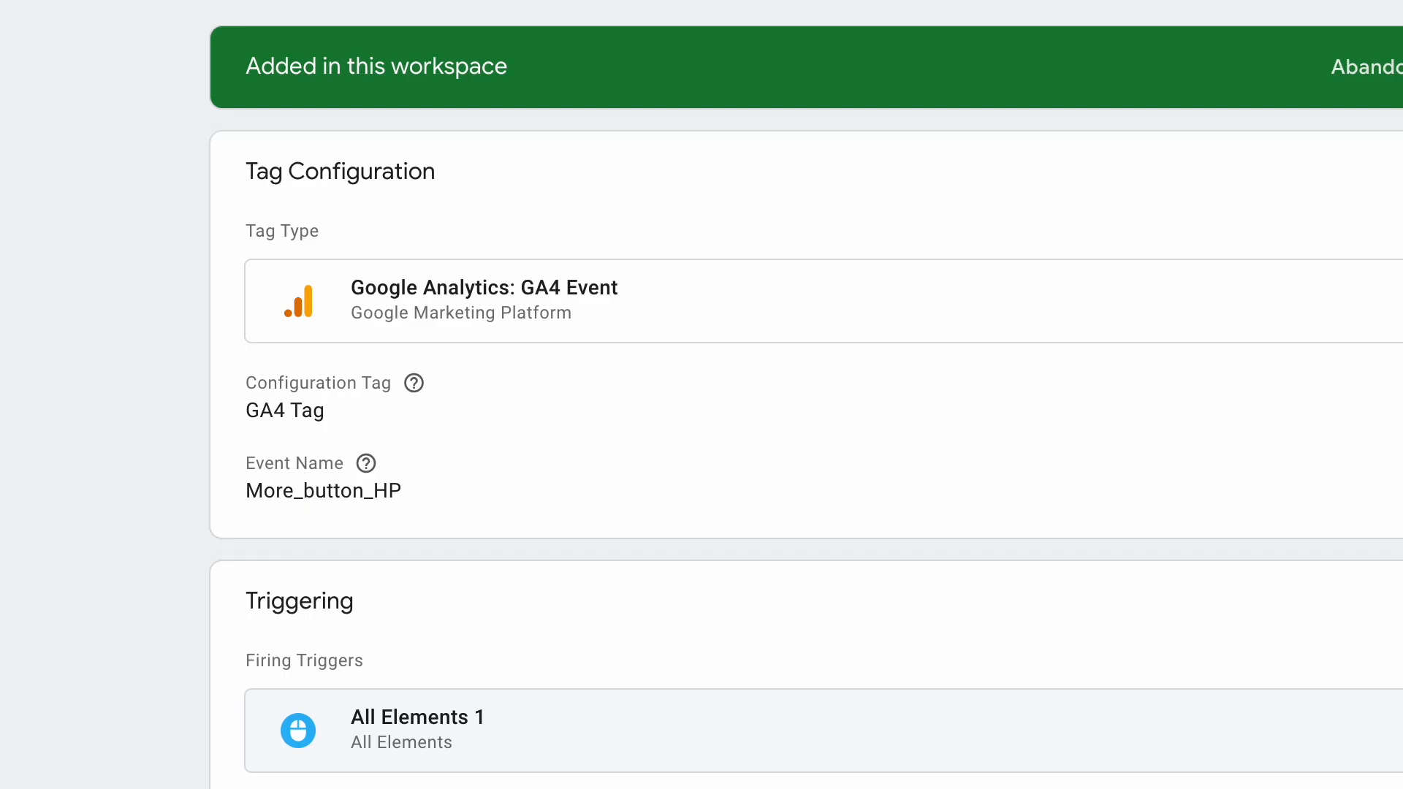
key("Escape")
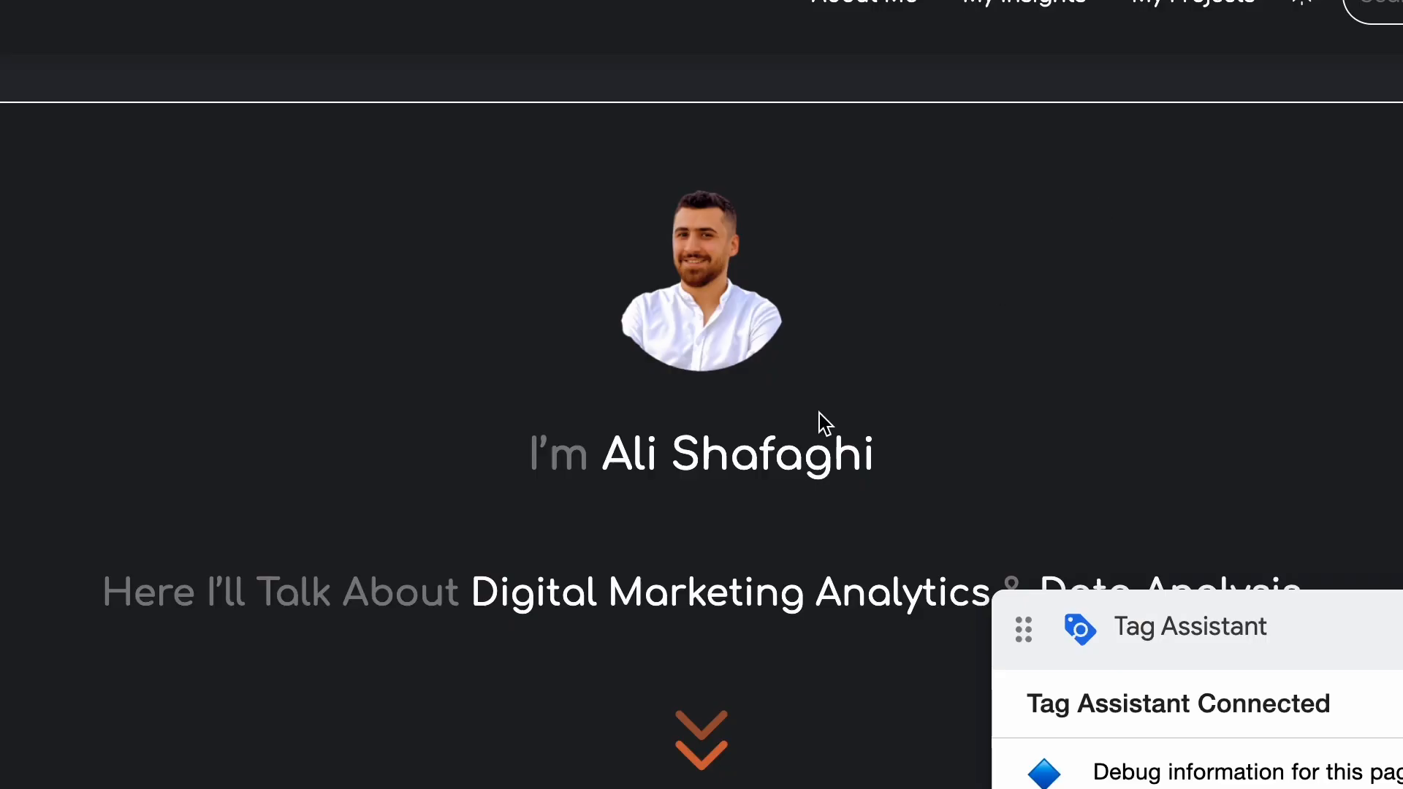
scroll(811, 431, "down", 10)
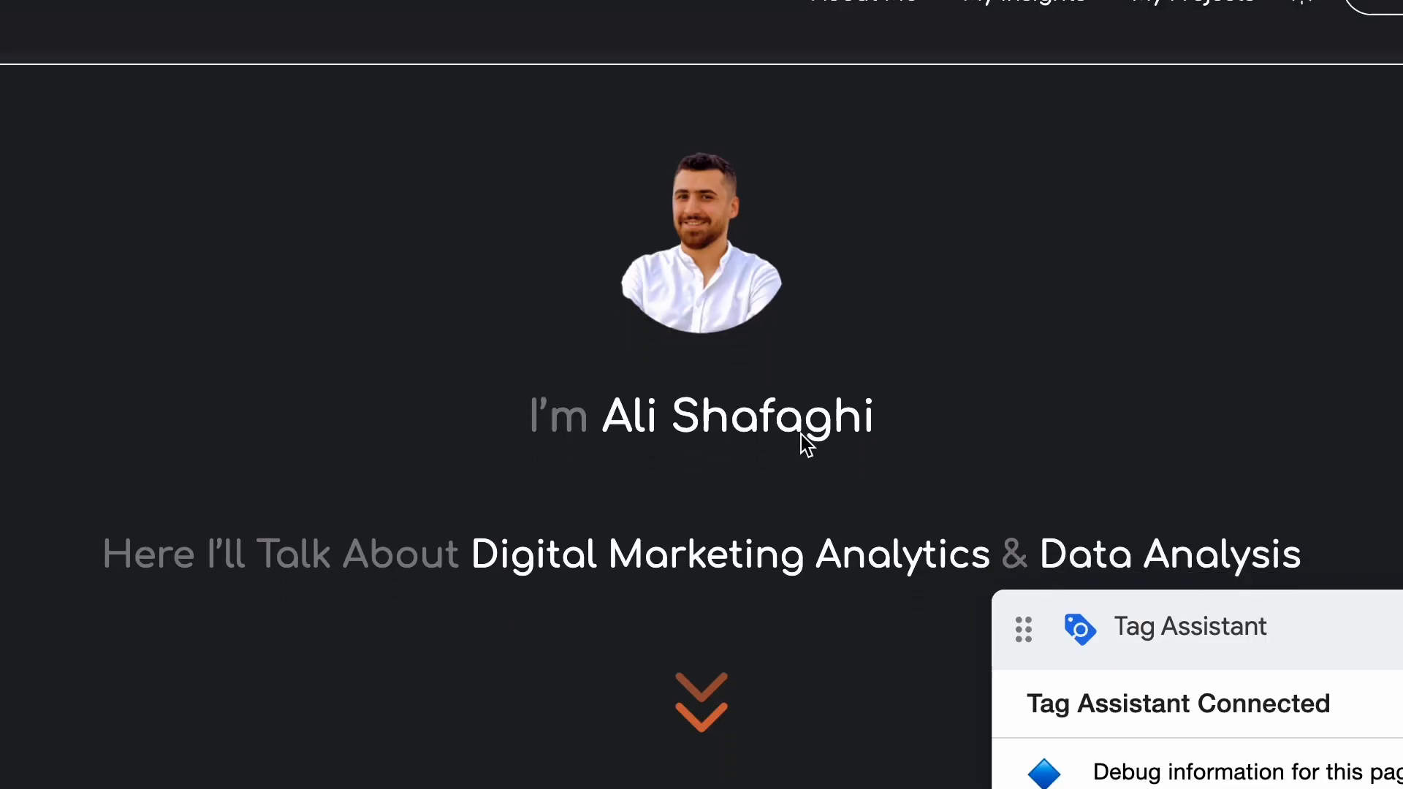
scroll(807, 444, "up", 10)
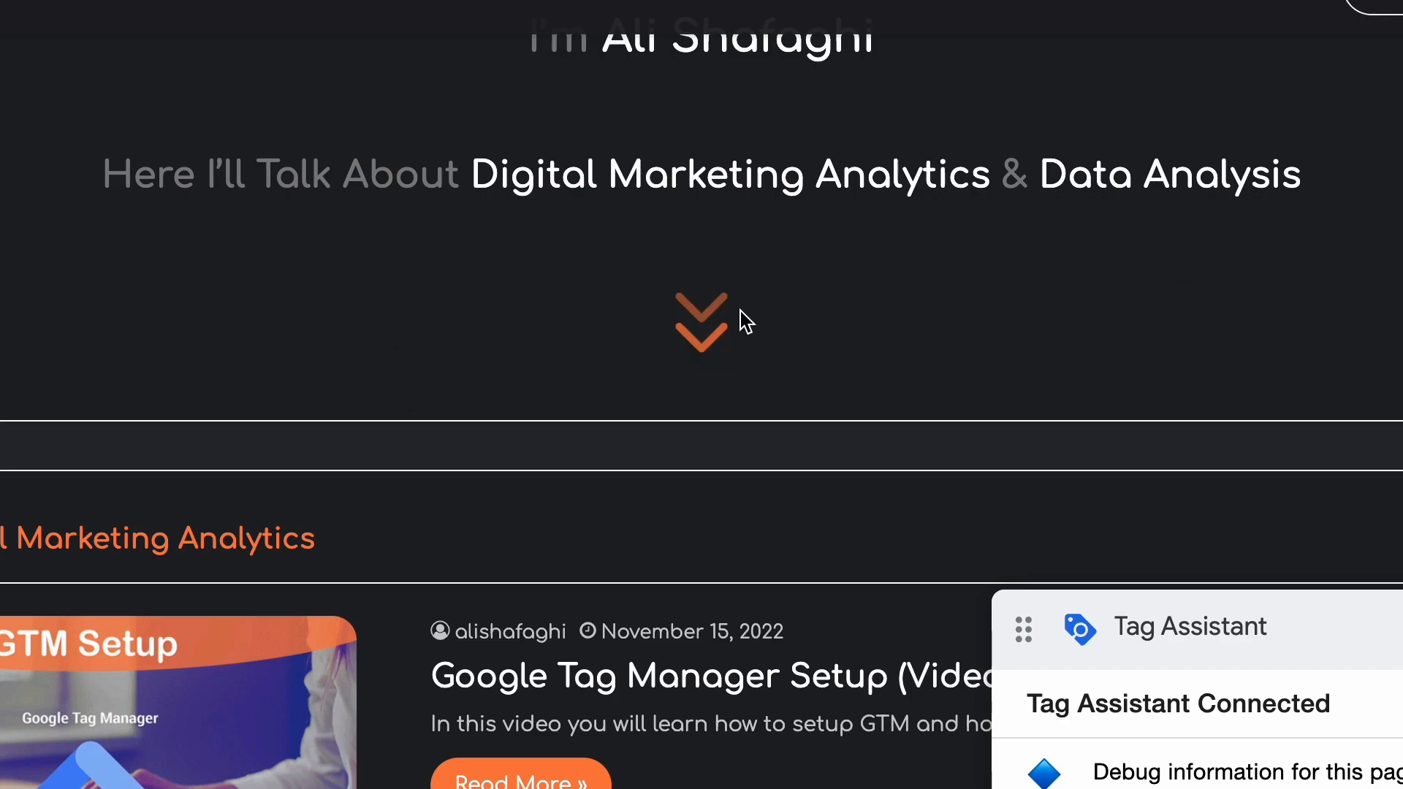
left_click(700, 344)
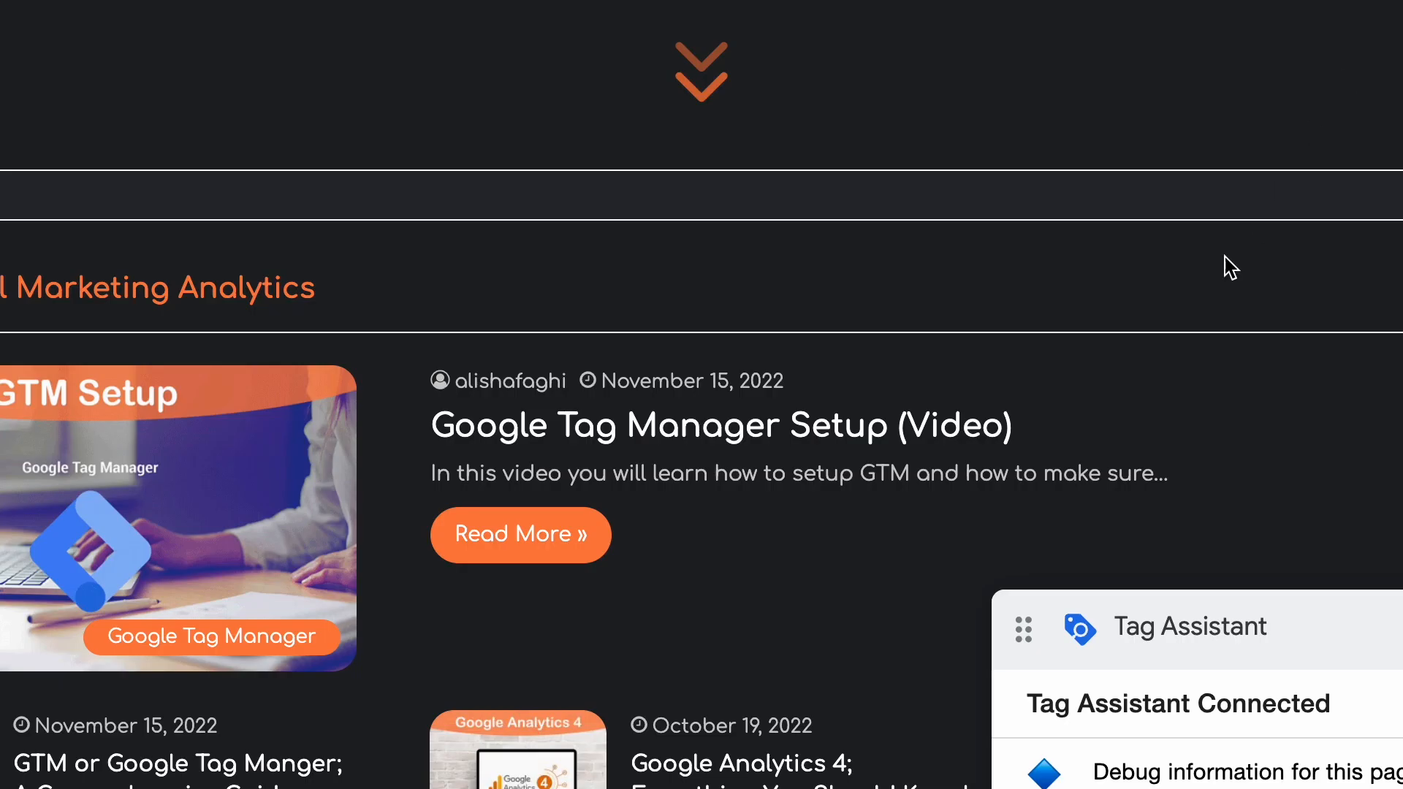
Click the Read More button on the site and inspect the Google Analytics GA4 Event tag's details in Tag Assistant.
scroll(1221, 266, "down", 3)
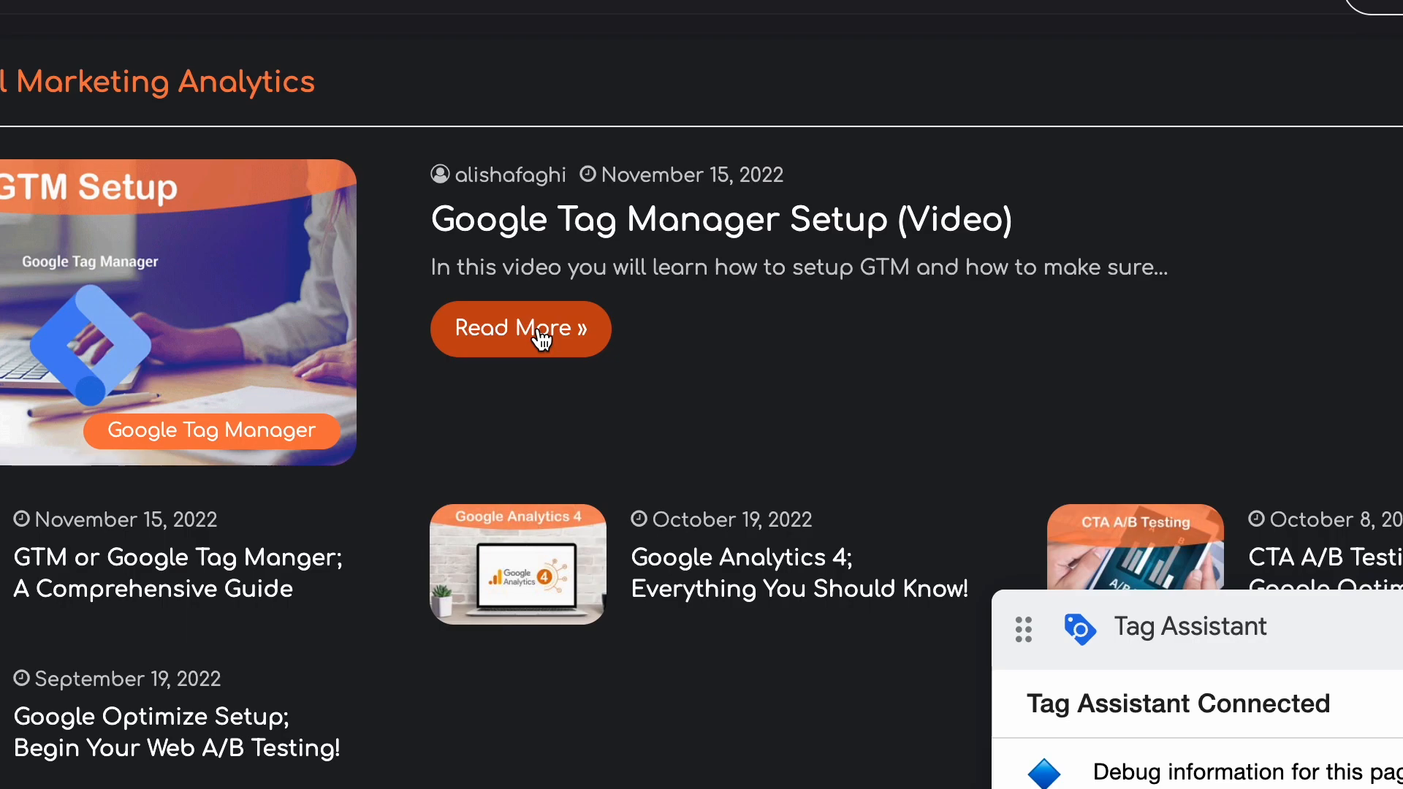
left_click(534, 325)
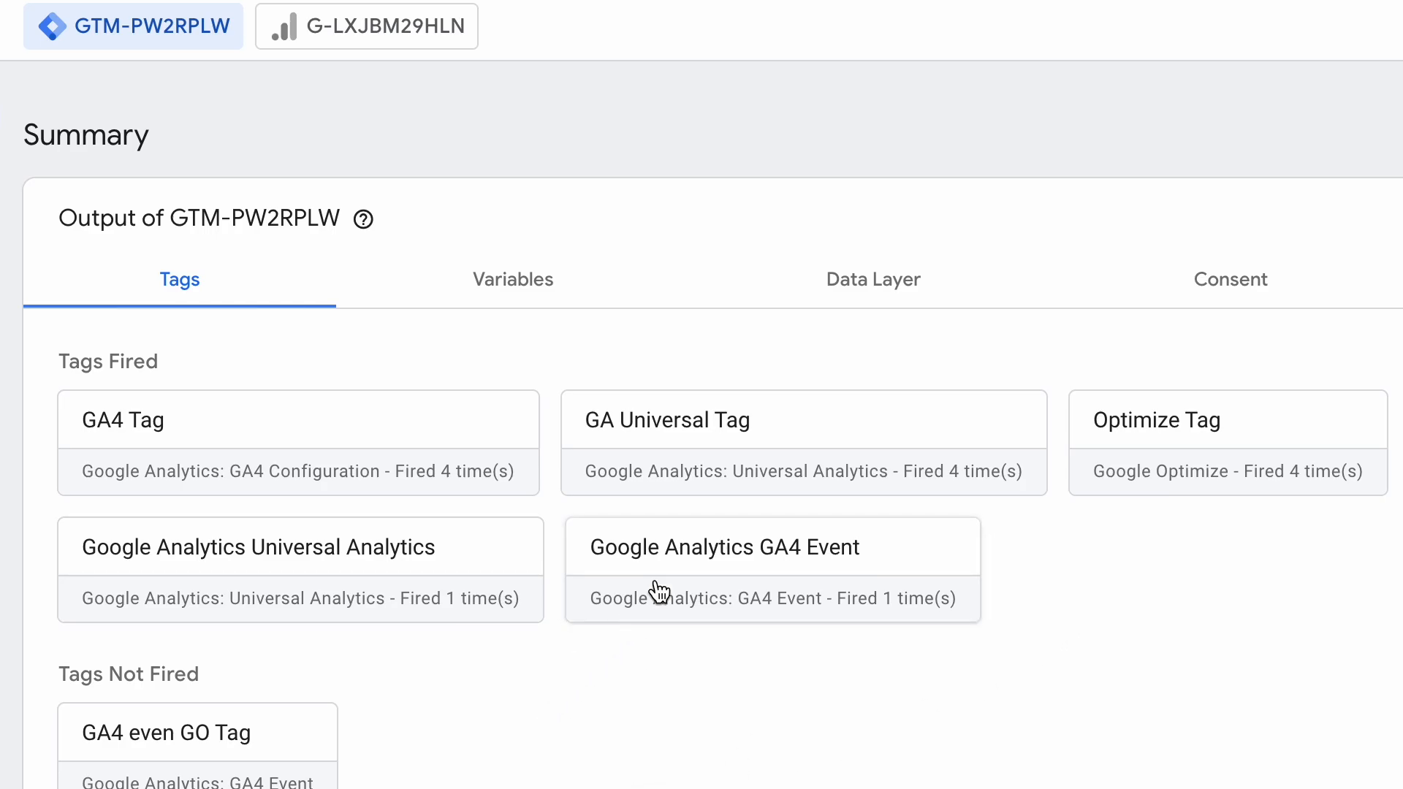
left_click(686, 563)
scroll(798, 427, "down", 1)
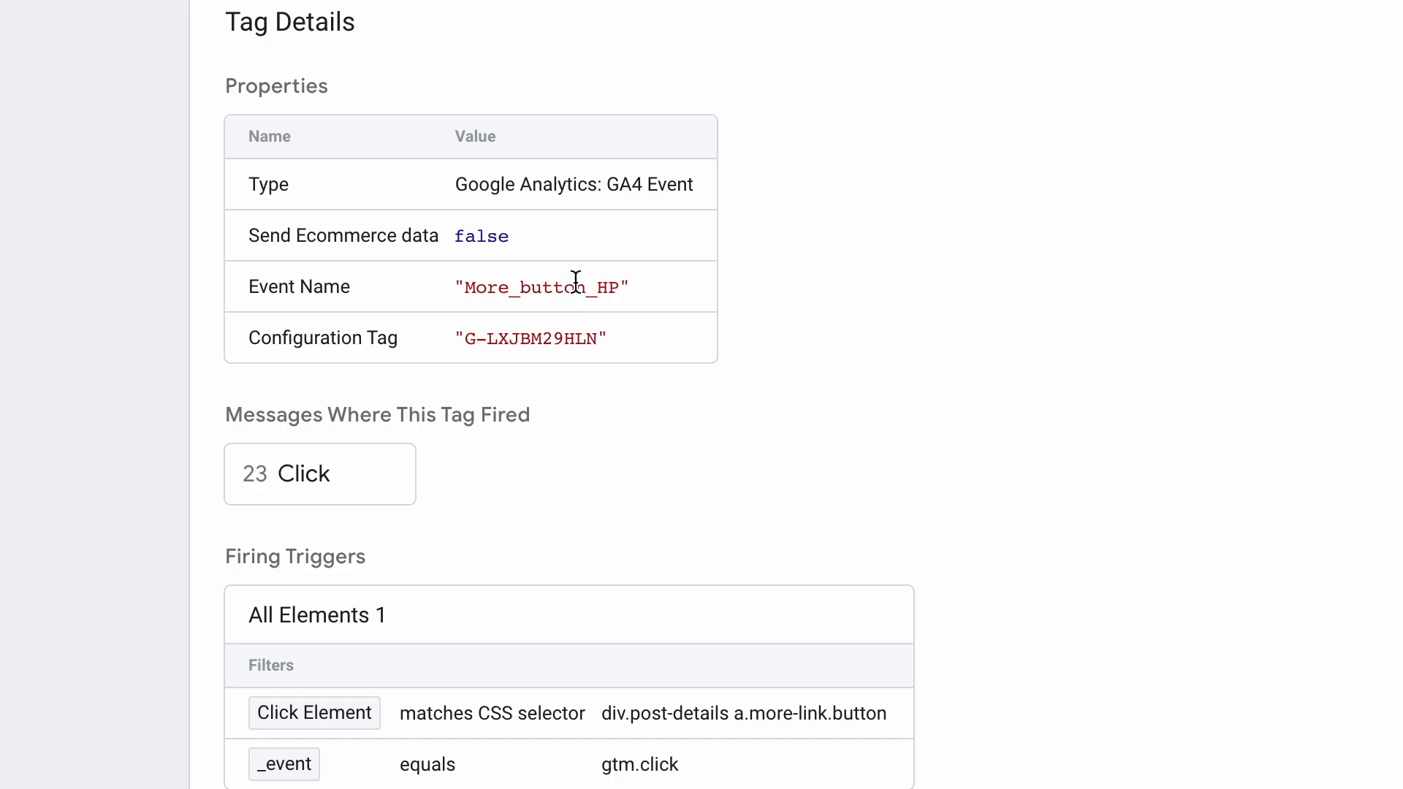
scroll(684, 413, "down", 1)
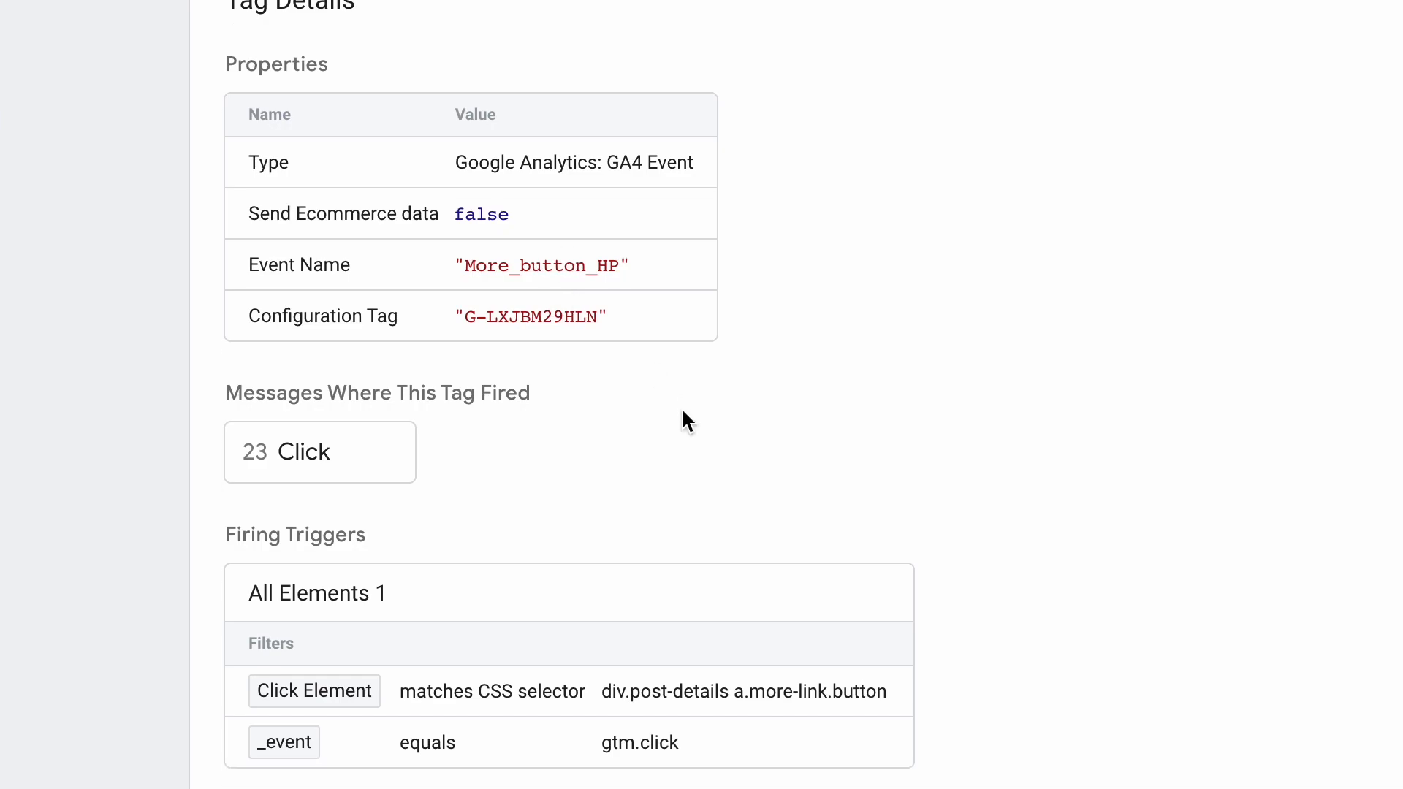
scroll(577, 420, "up", 2)
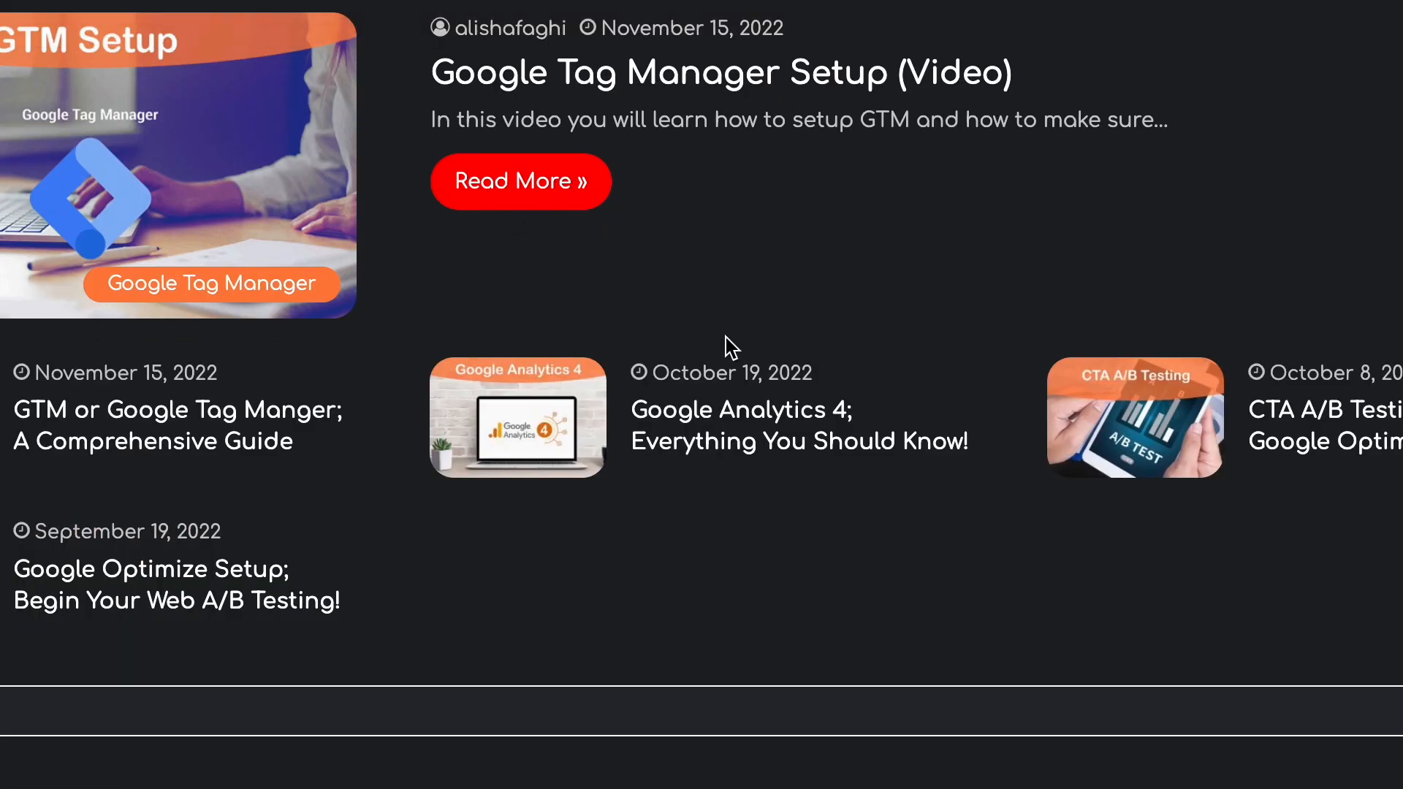
scroll(731, 347, "up", 3)
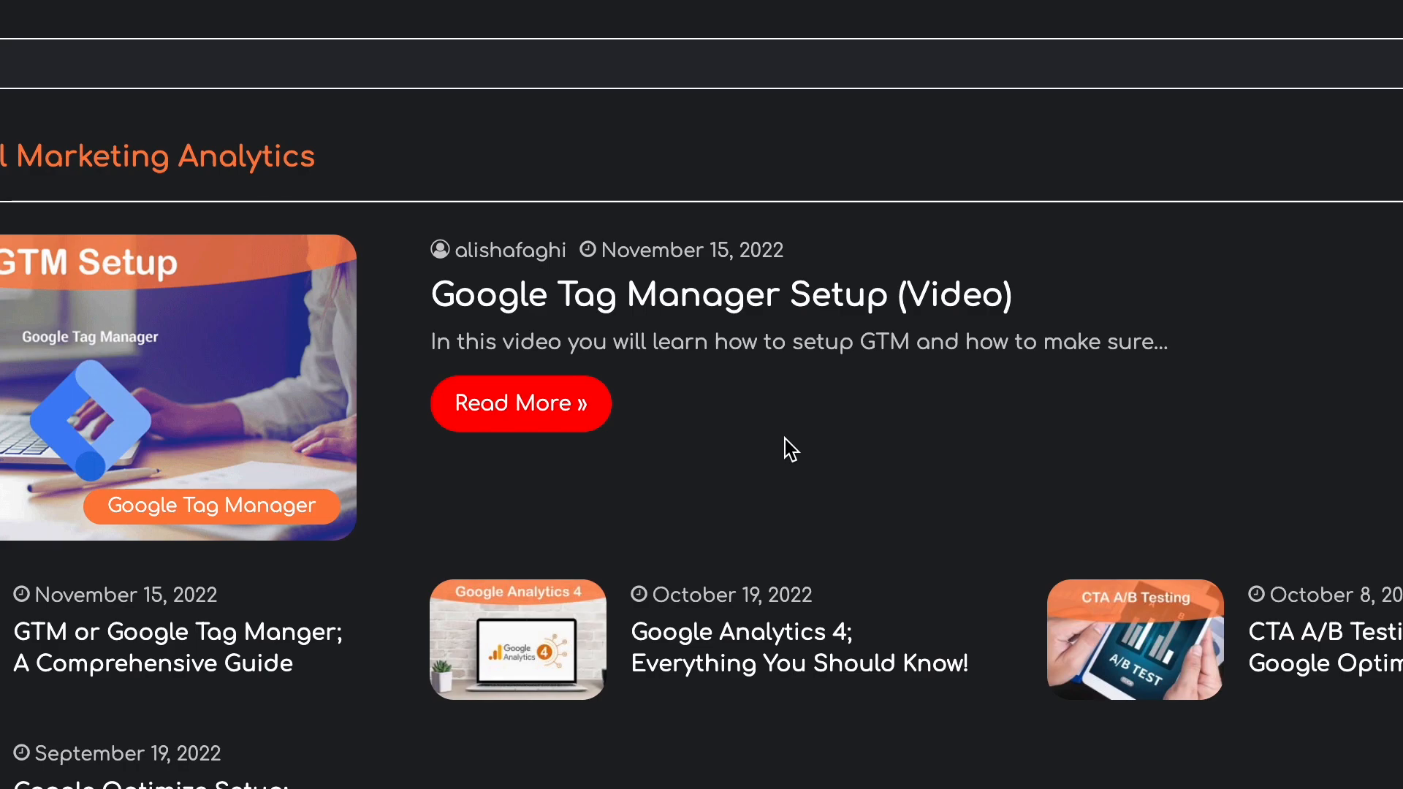
scroll(789, 449, "down", 1)
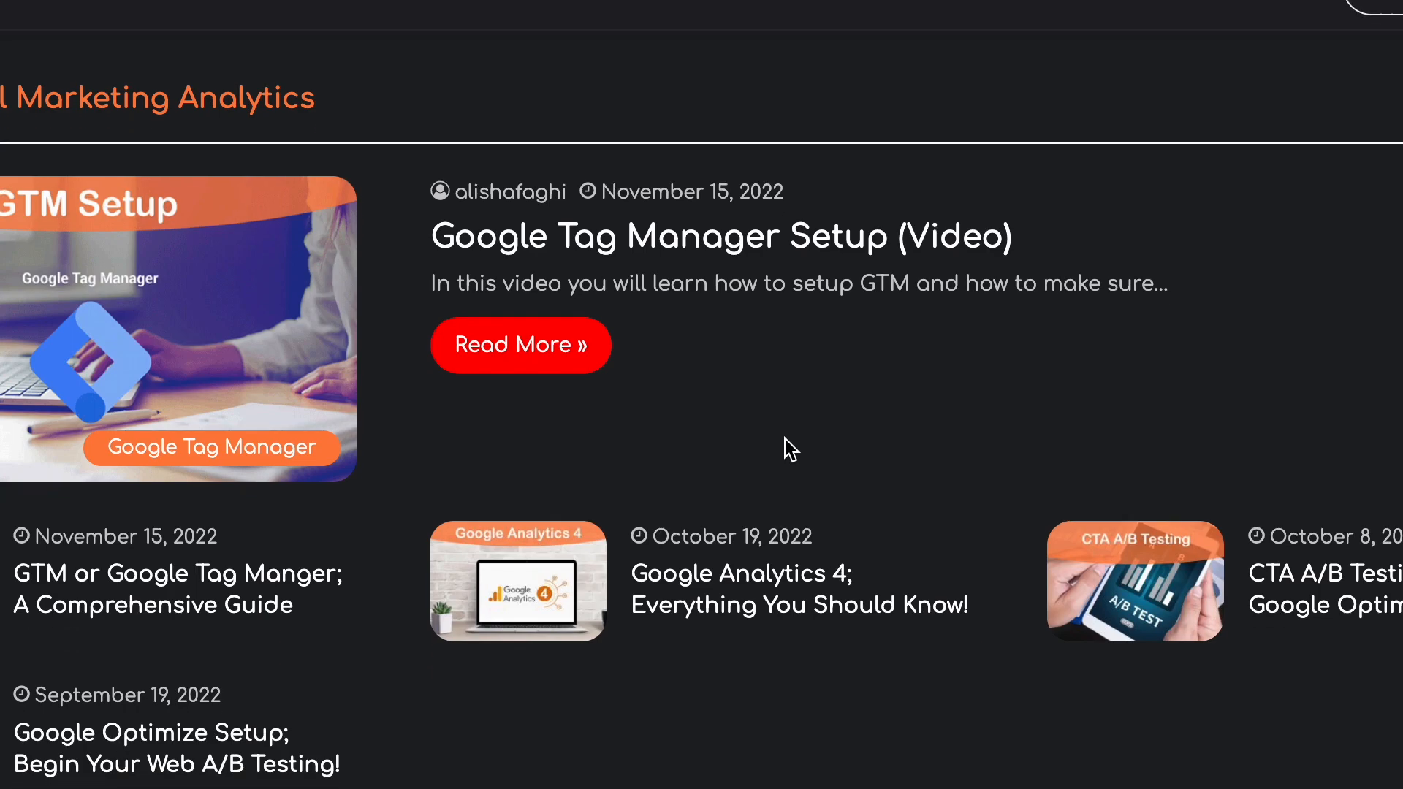
scroll(790, 448, "up", 1)
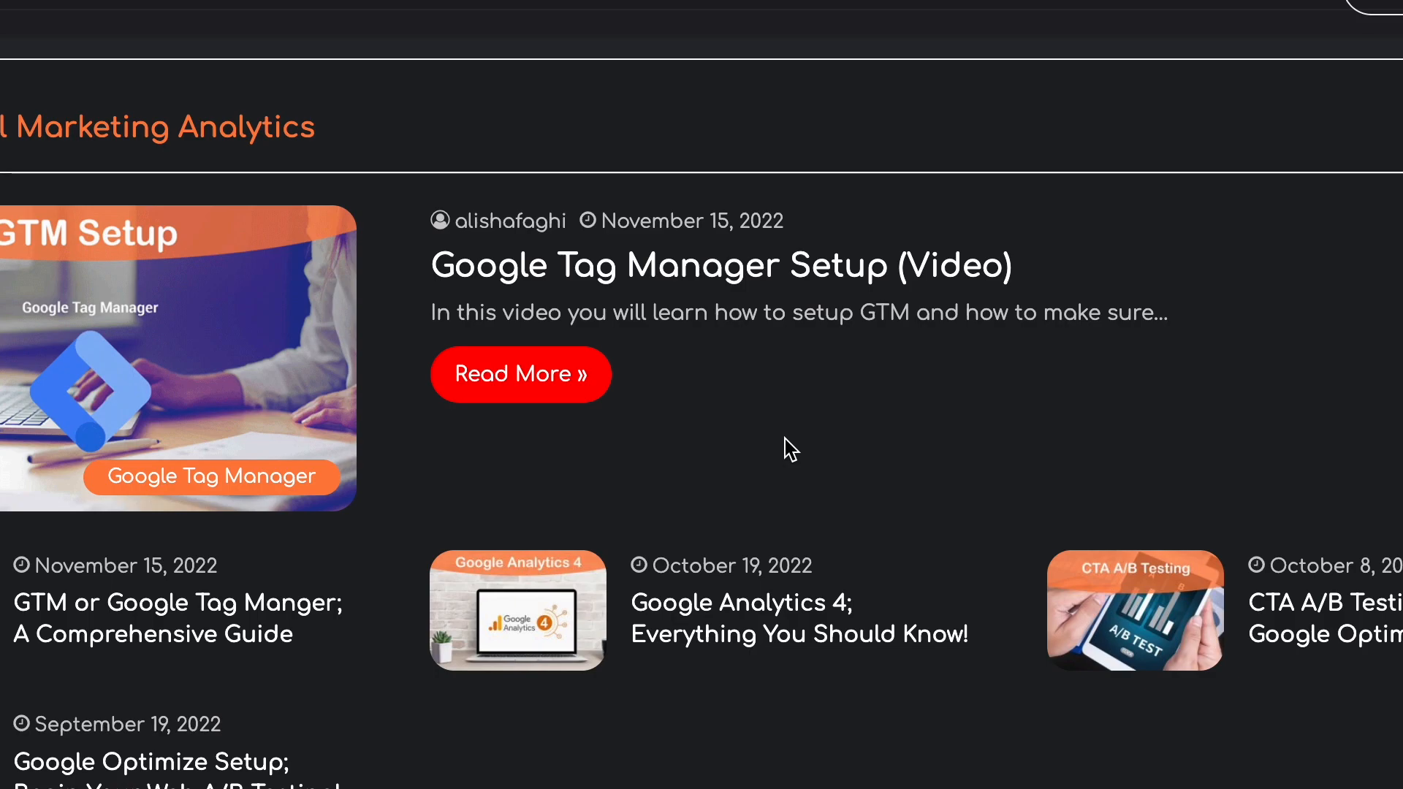
scroll(790, 449, "up", 1)
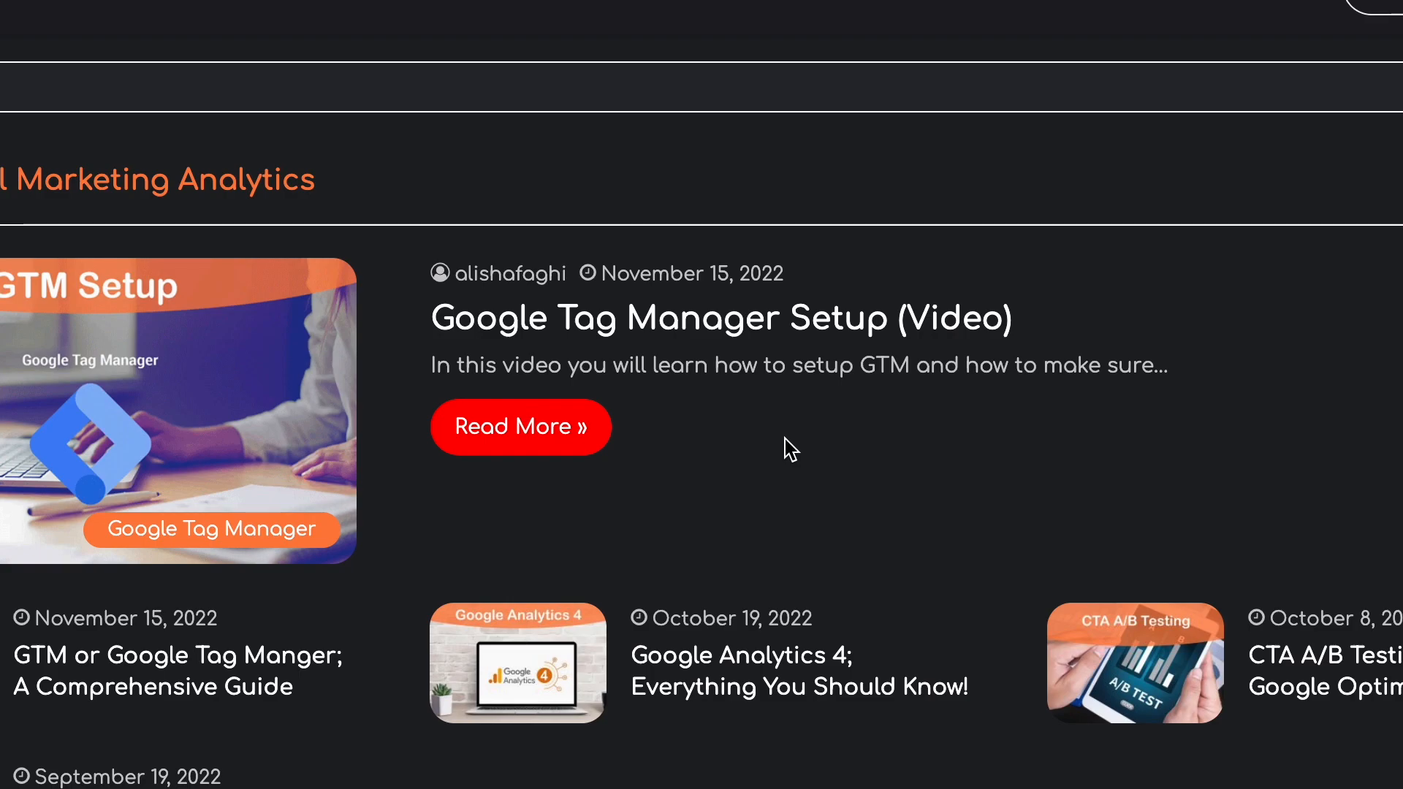
scroll(790, 448, "up", 8)
scroll(790, 448, "down", 4)
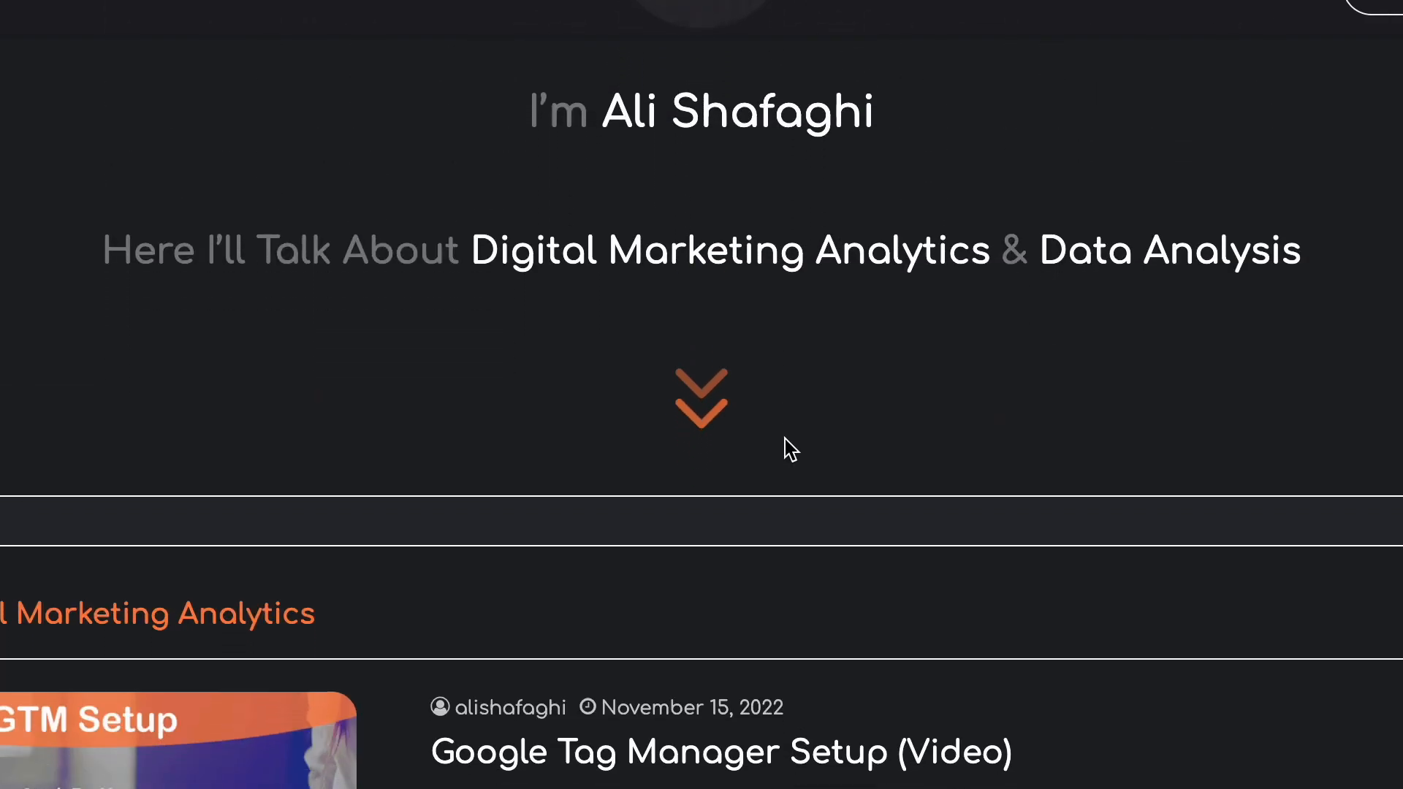
scroll(790, 449, "down", 4)
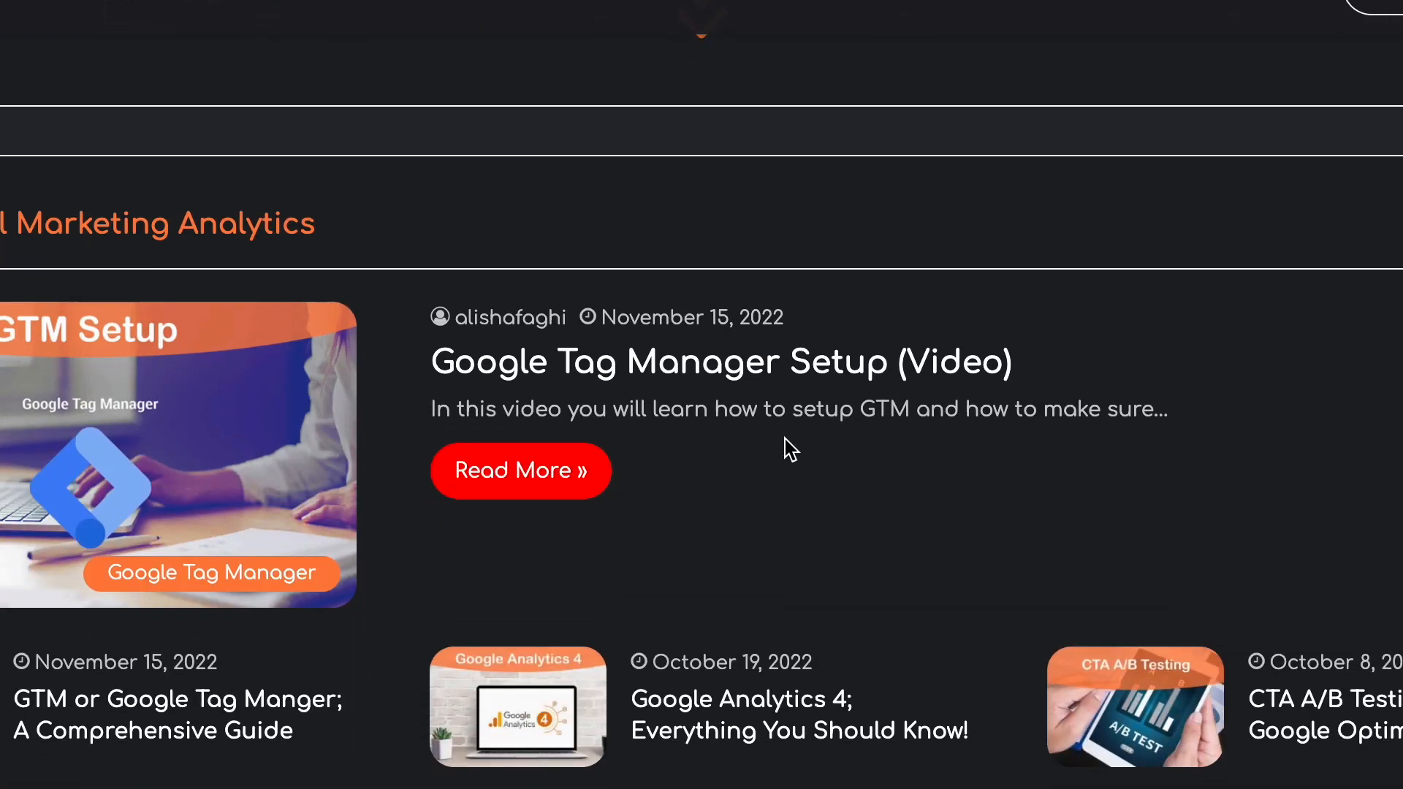